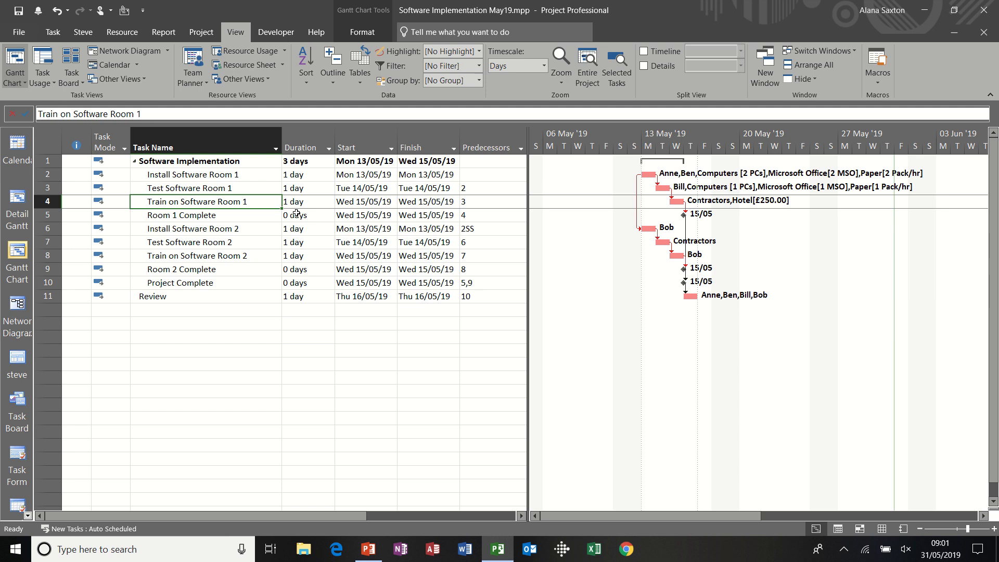
Review the Software Implementation subtasks in the Gantt Chart and the resource names in the Resource Sheet.
drag(245, 175, 241, 281)
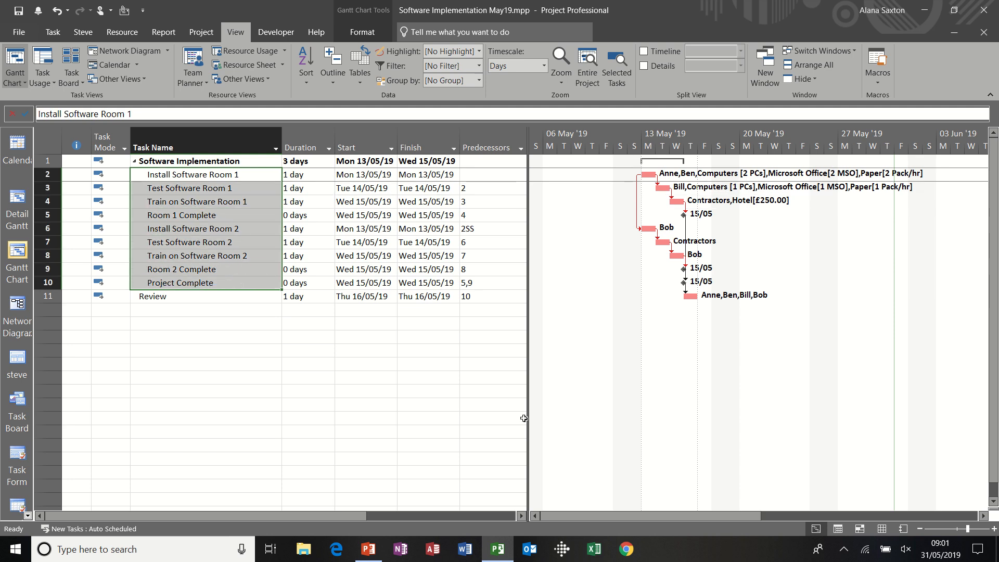
click(880, 528)
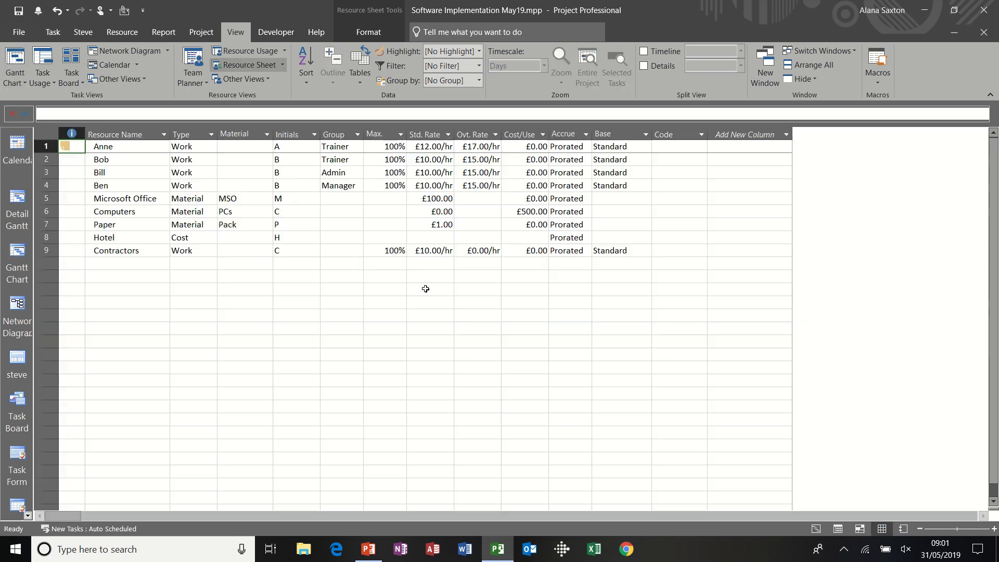
drag(139, 146, 142, 248)
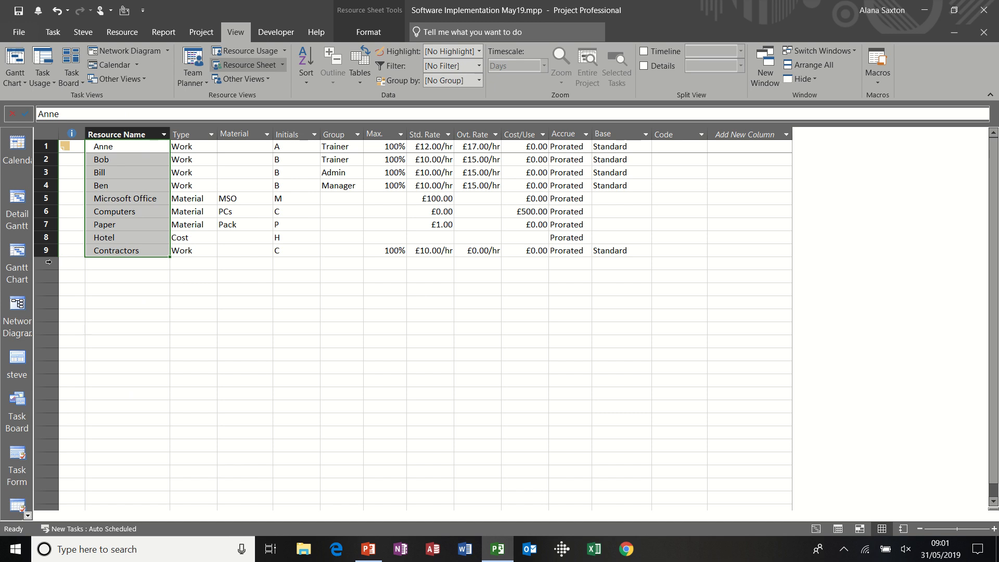
Return to the Gantt Chart view, widen its table area and display the Cost table.
click(17, 263)
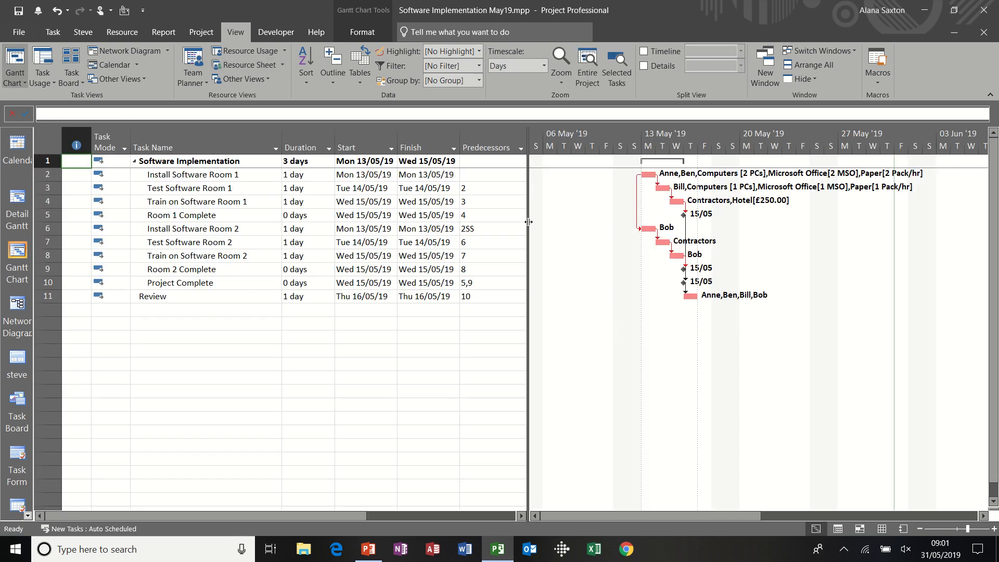
drag(528, 222, 615, 222)
click(292, 205)
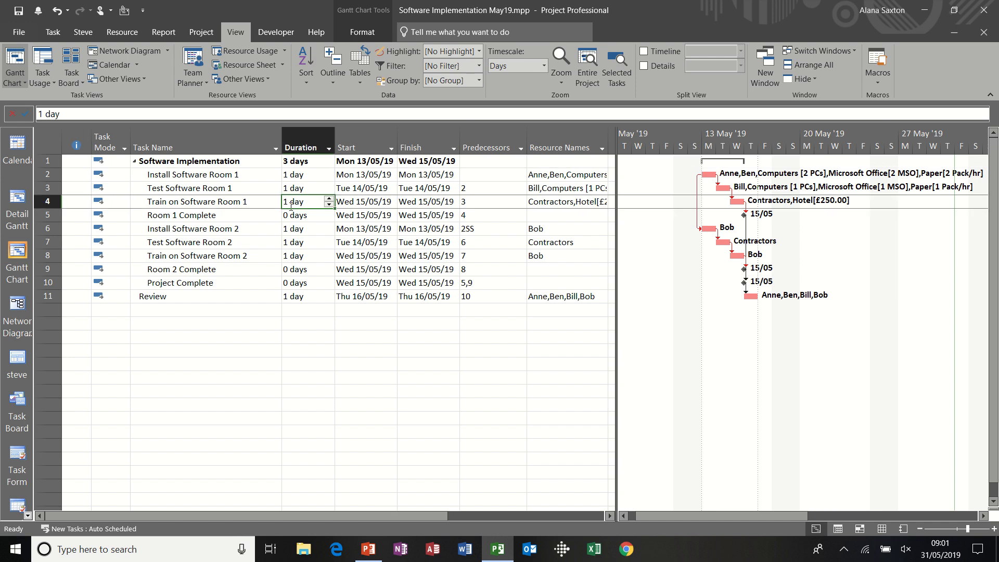
click(363, 80)
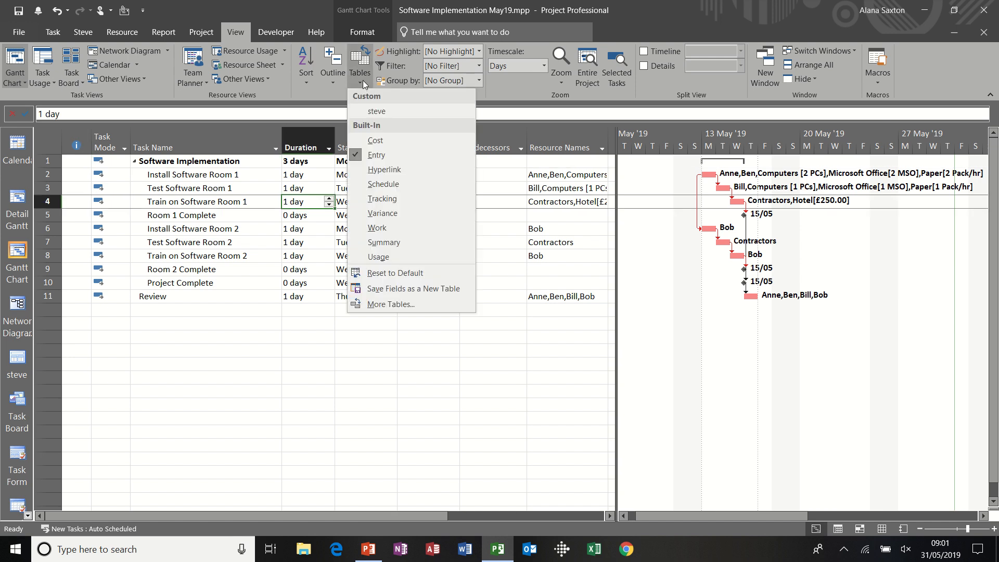
click(387, 140)
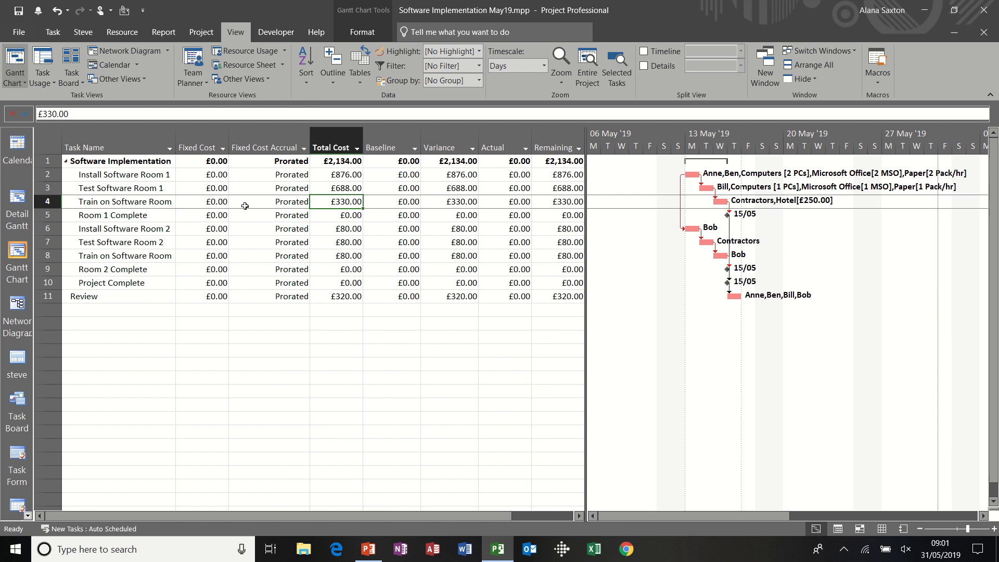
Examine the Fixed Cost Accrual, Baseline and Total Cost columns for the project's tasks.
click(234, 206)
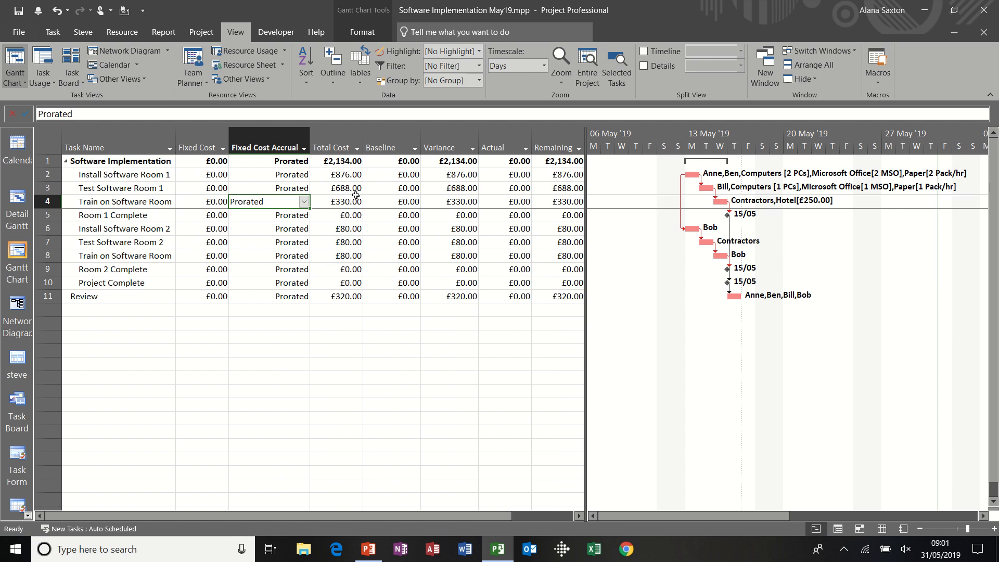
click(403, 174)
drag(403, 189, 401, 284)
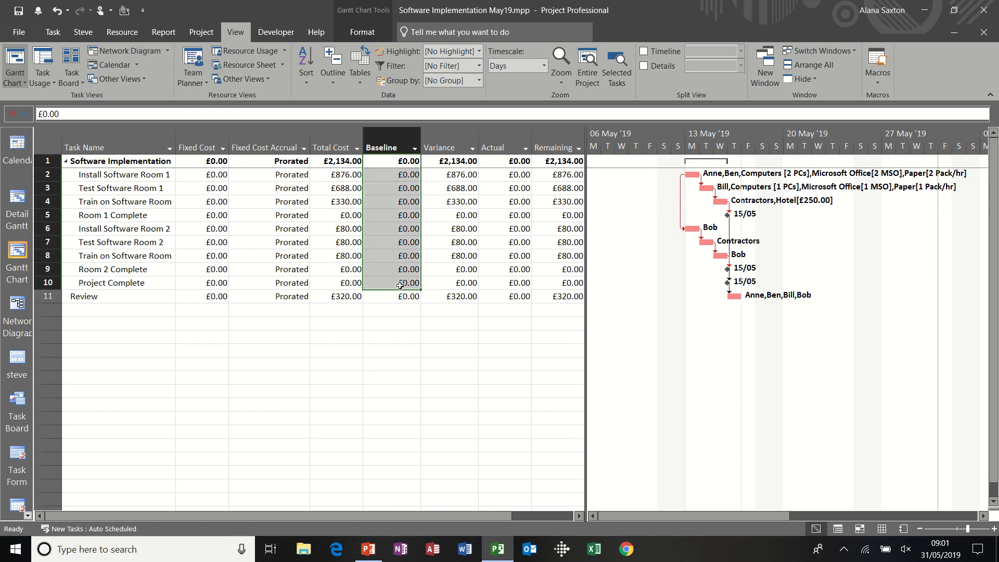
click(292, 230)
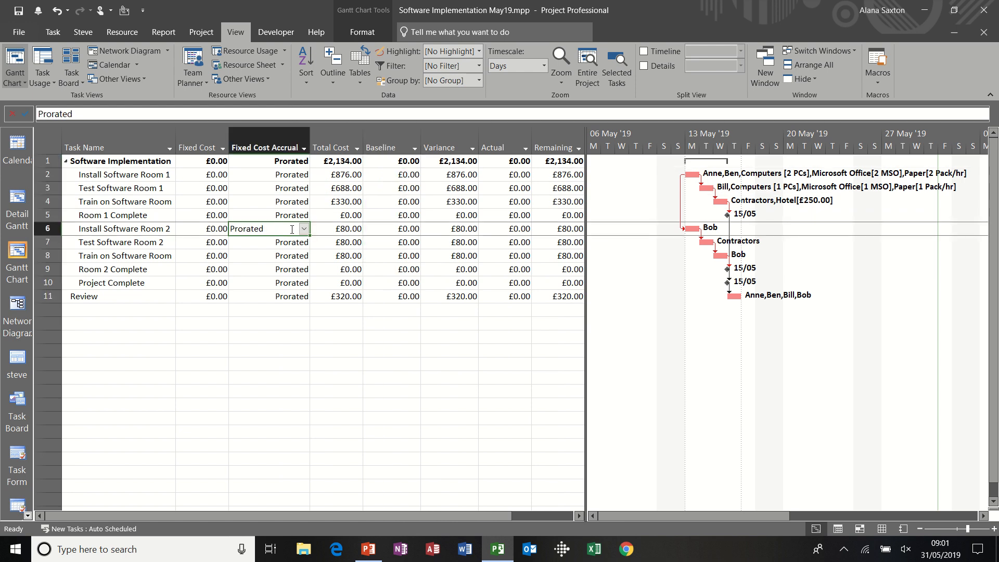
click(330, 352)
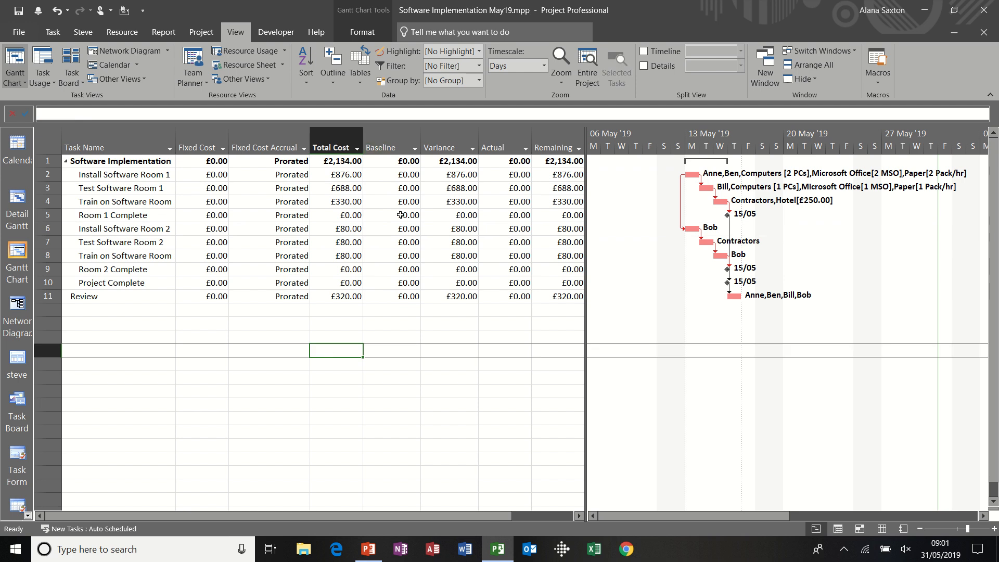
click(350, 312)
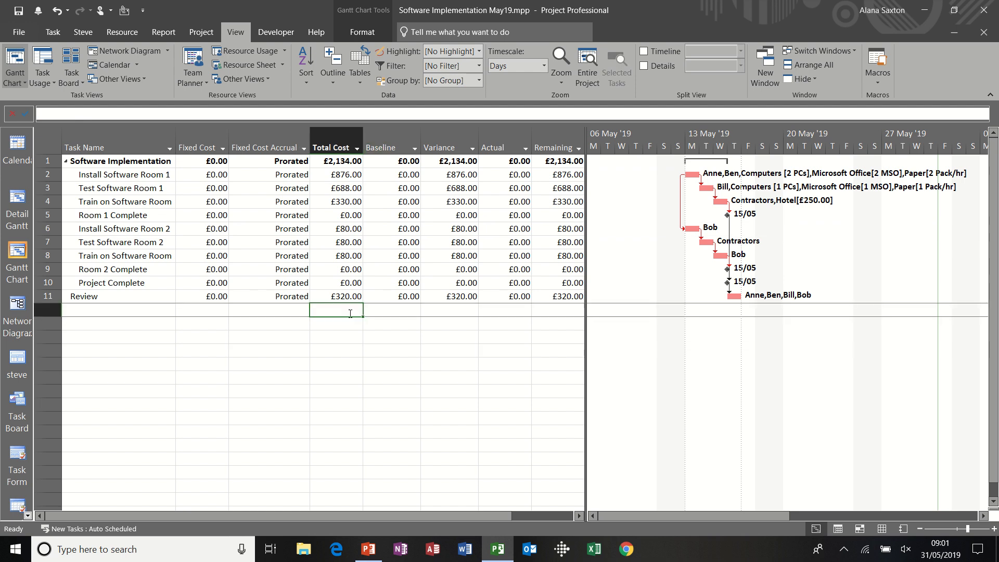
Start setting a project baseline and choose the plain Baseline from the numbered baselines.
click(206, 36)
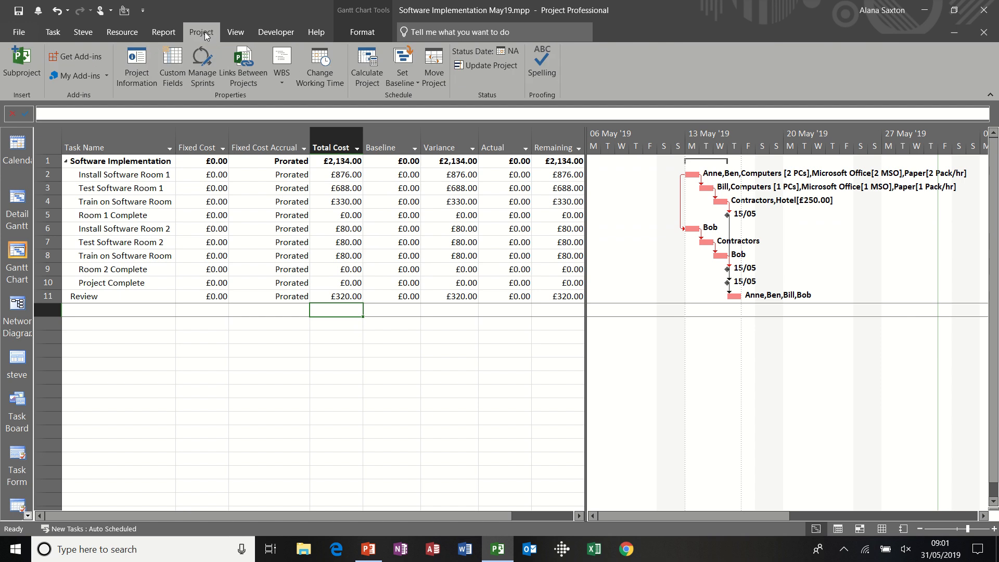
click(408, 83)
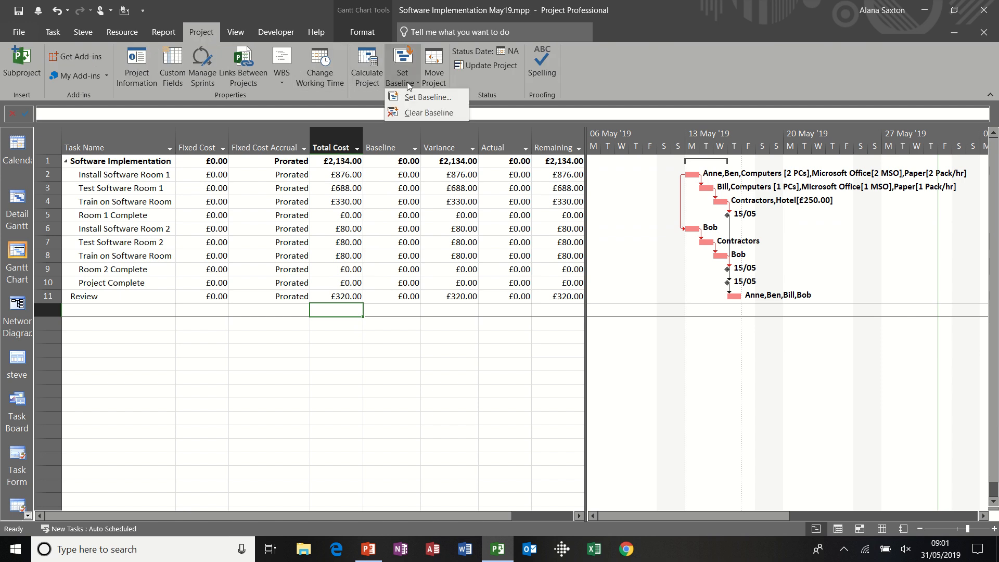
click(439, 97)
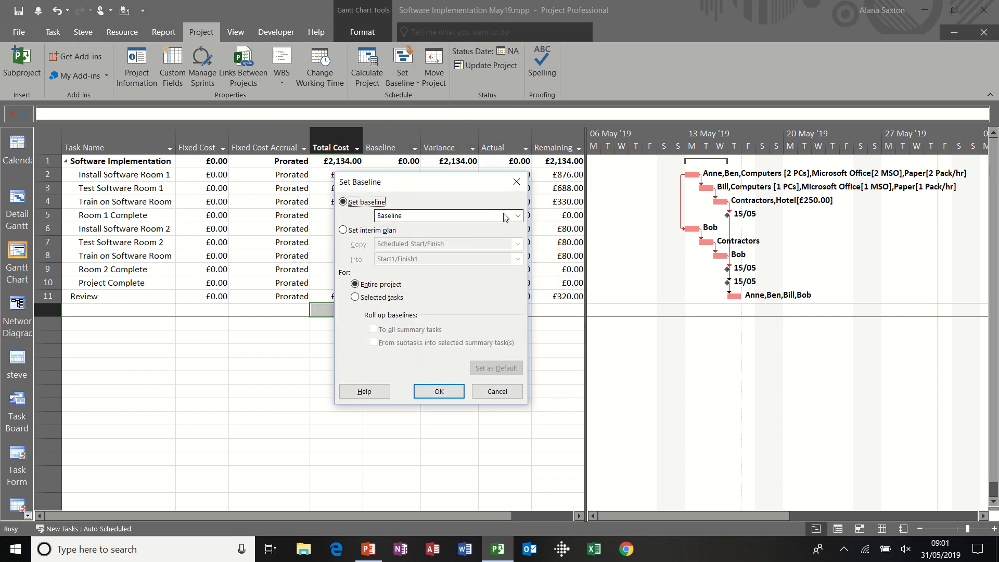
click(519, 217)
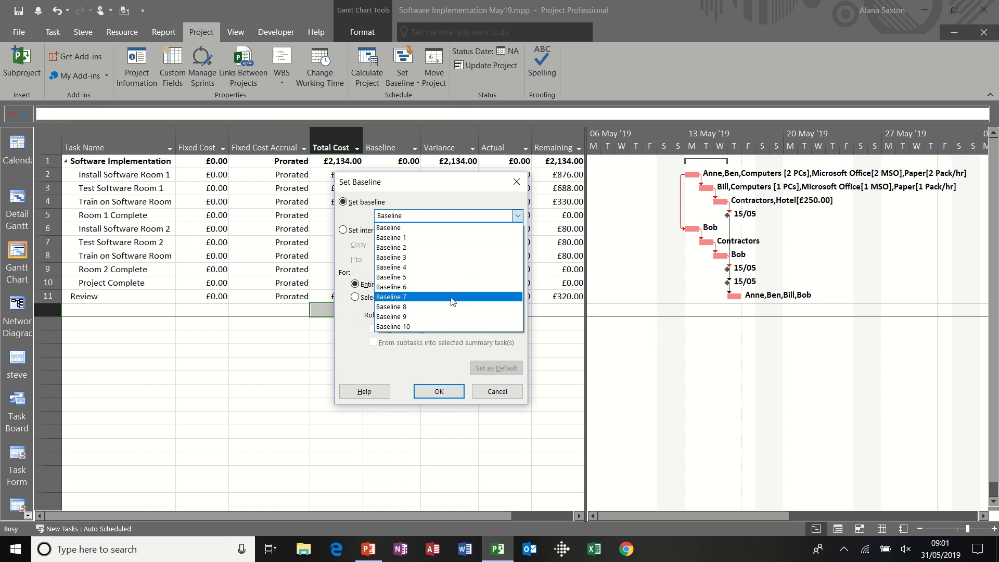
click(482, 230)
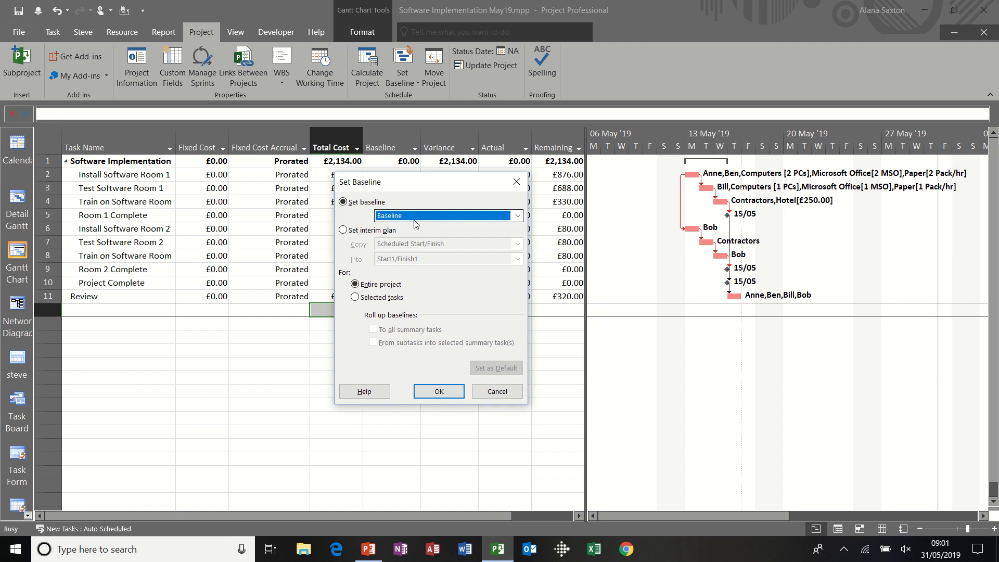
click(343, 230)
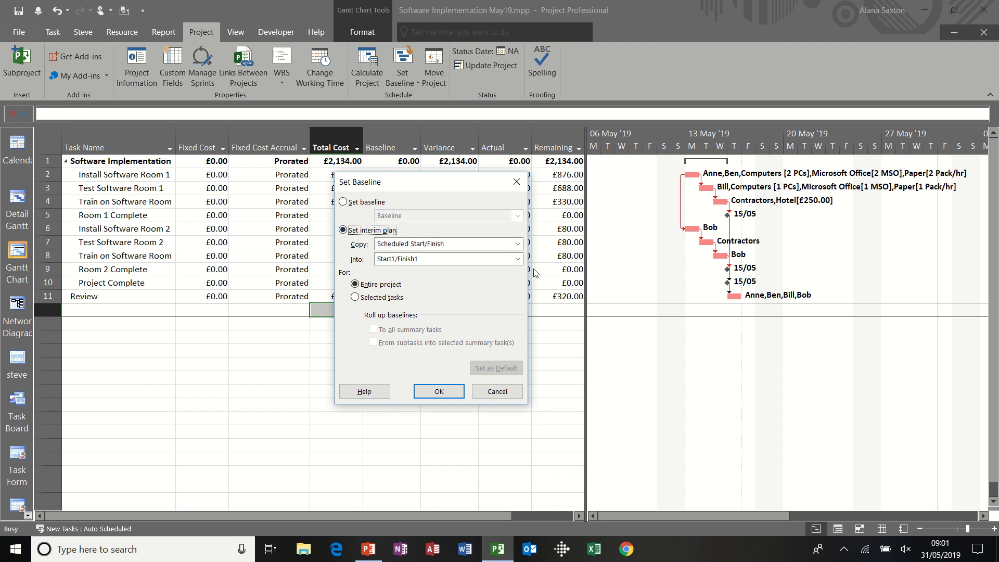
click(519, 244)
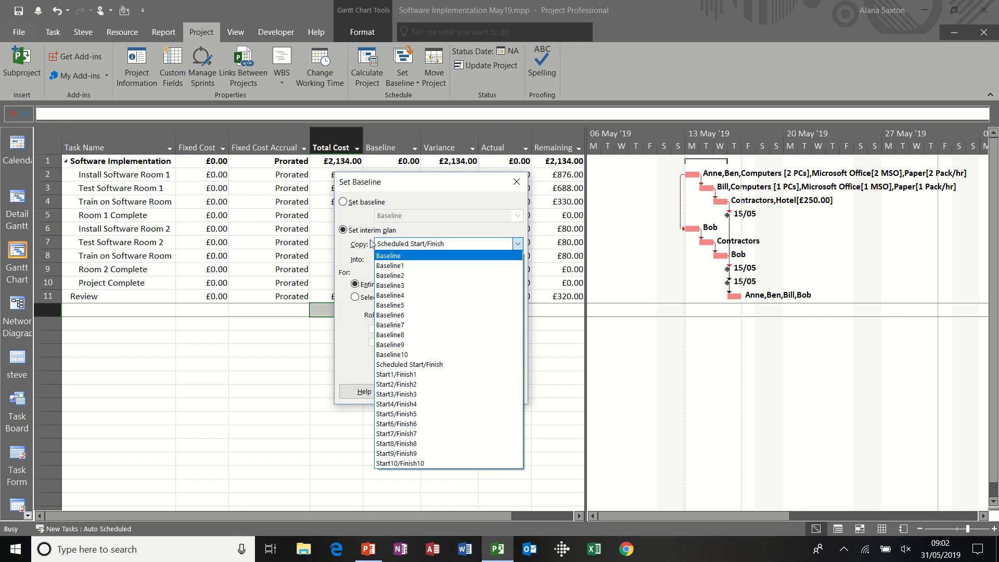
click(344, 203)
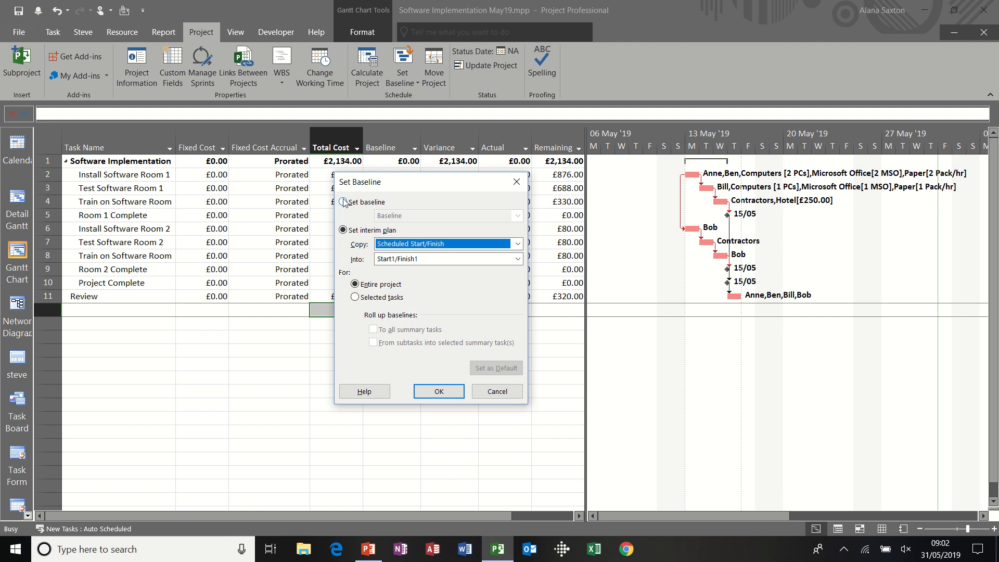
Save the current plan as Baseline for the entire project.
click(344, 202)
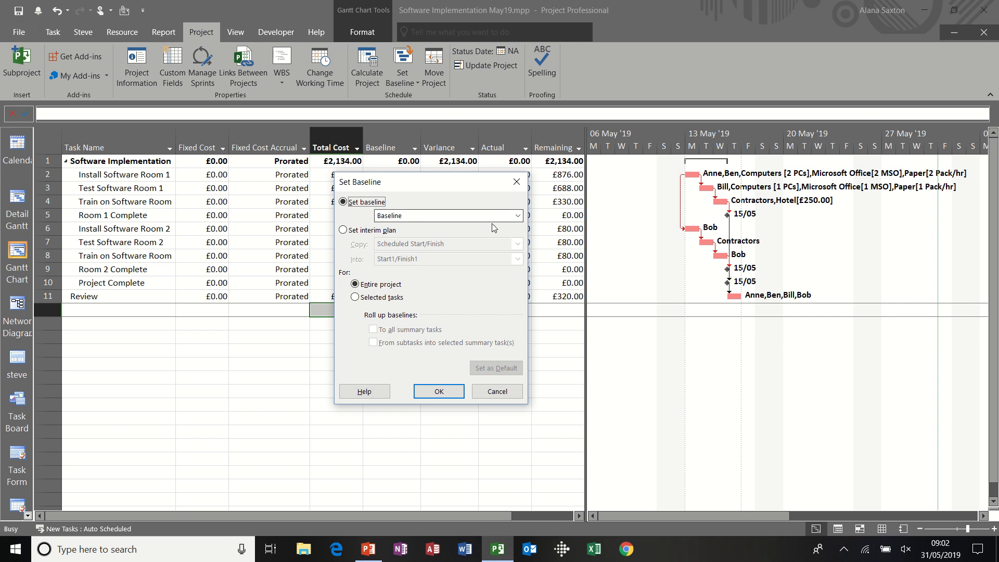
click(439, 391)
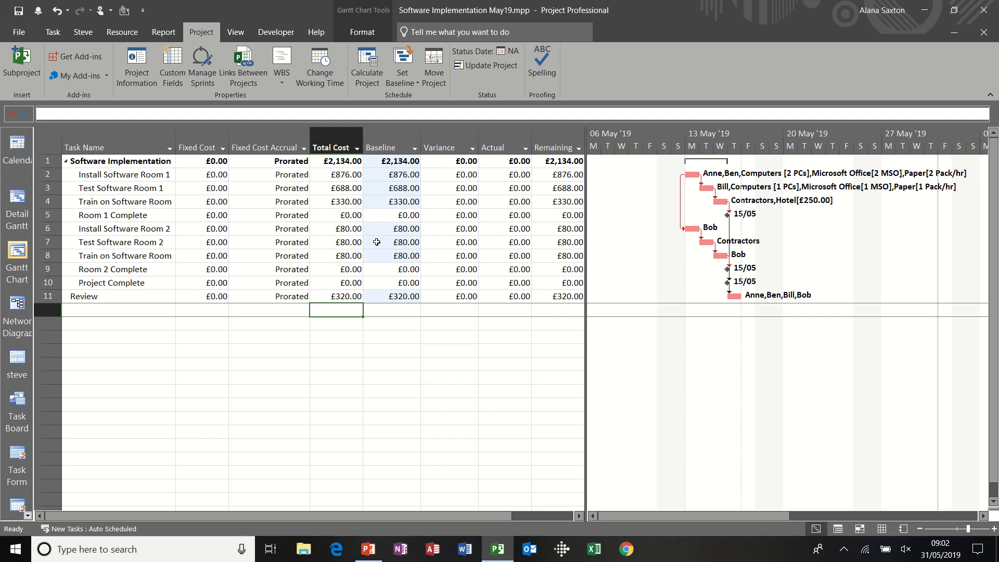
Switch the Gantt Chart back to the Entry table and narrow the table area to show more of the chart.
click(239, 34)
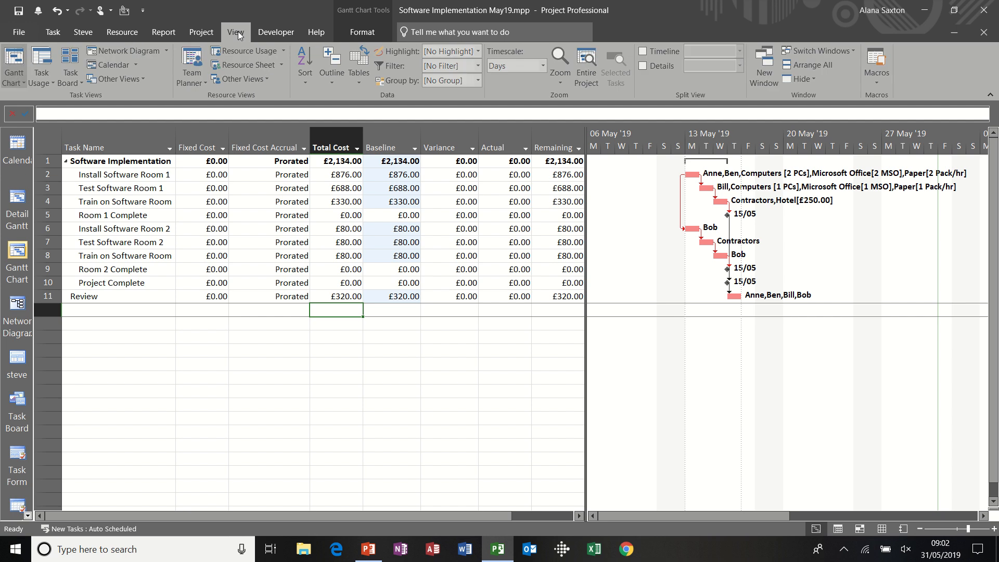
click(363, 79)
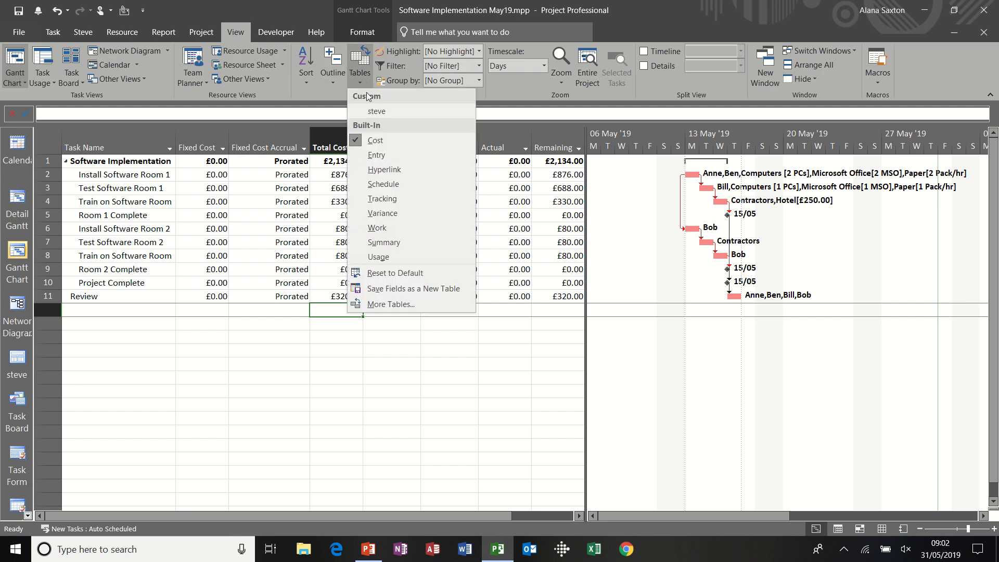
click(386, 154)
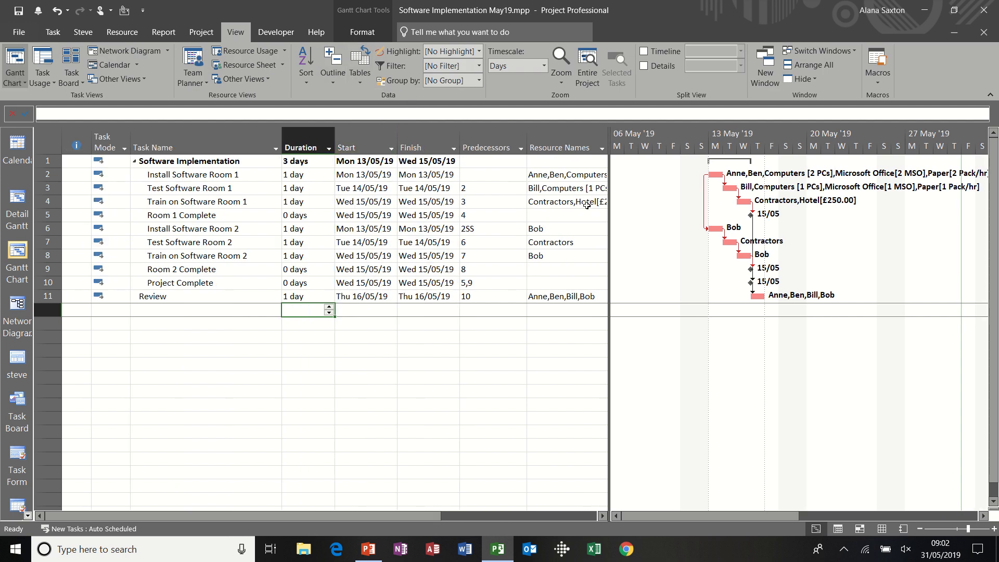
drag(609, 219, 471, 210)
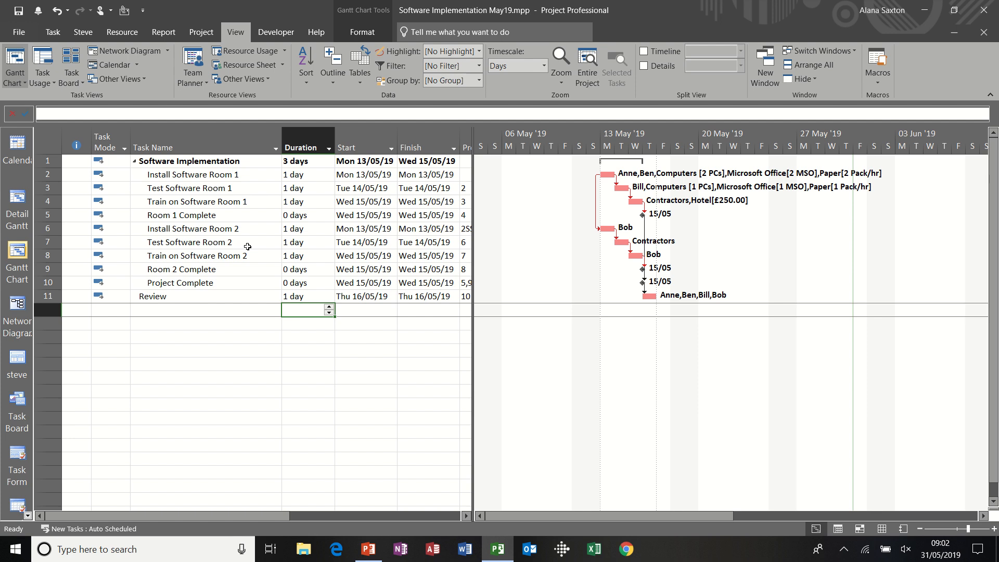
Switch to the Tracking Gantt view.
click(27, 515)
click(27, 516)
click(28, 516)
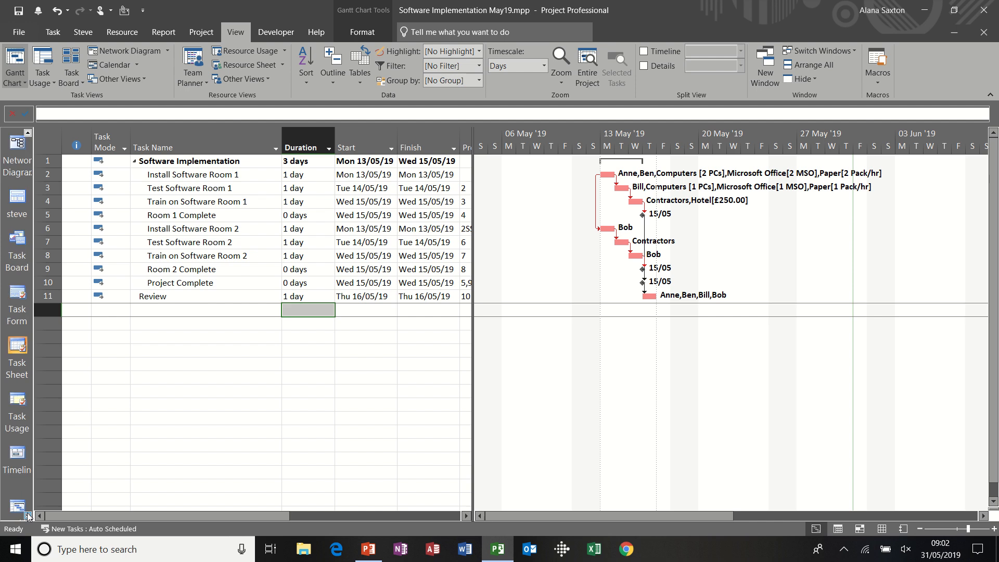
click(28, 515)
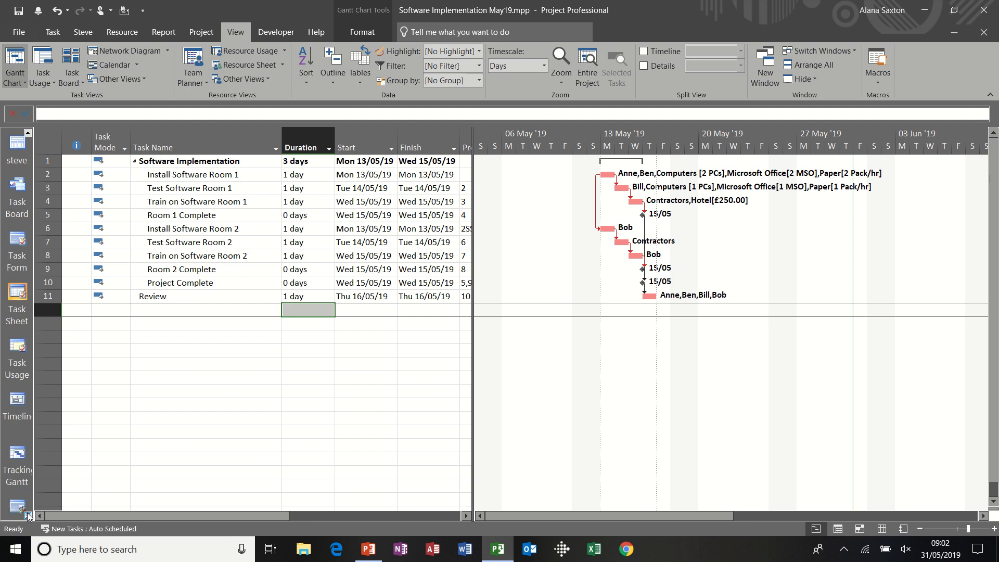
click(17, 453)
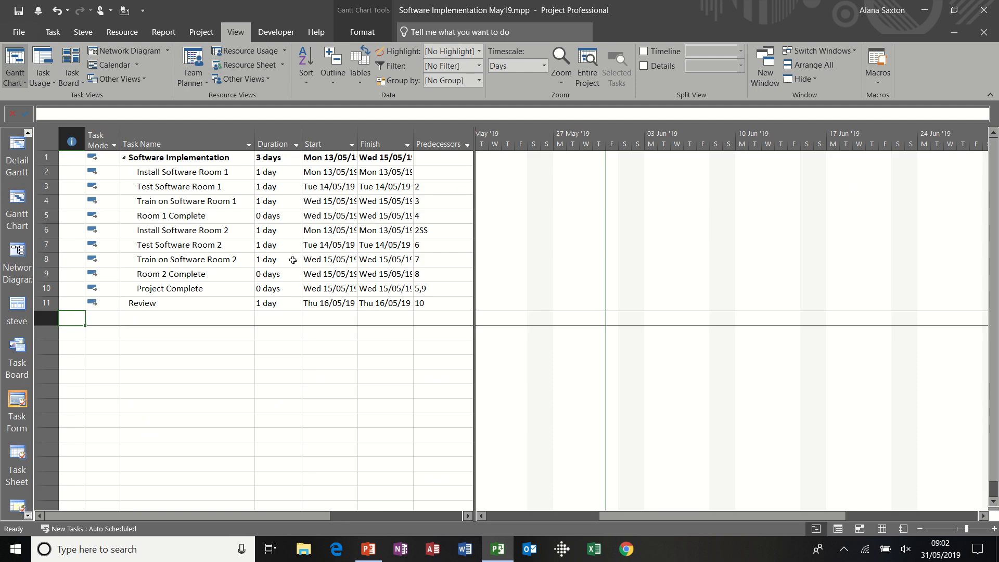
Use Scroll to Task on Install Software Room 2 and inspect the current and baseline bars in the chart.
click(318, 232)
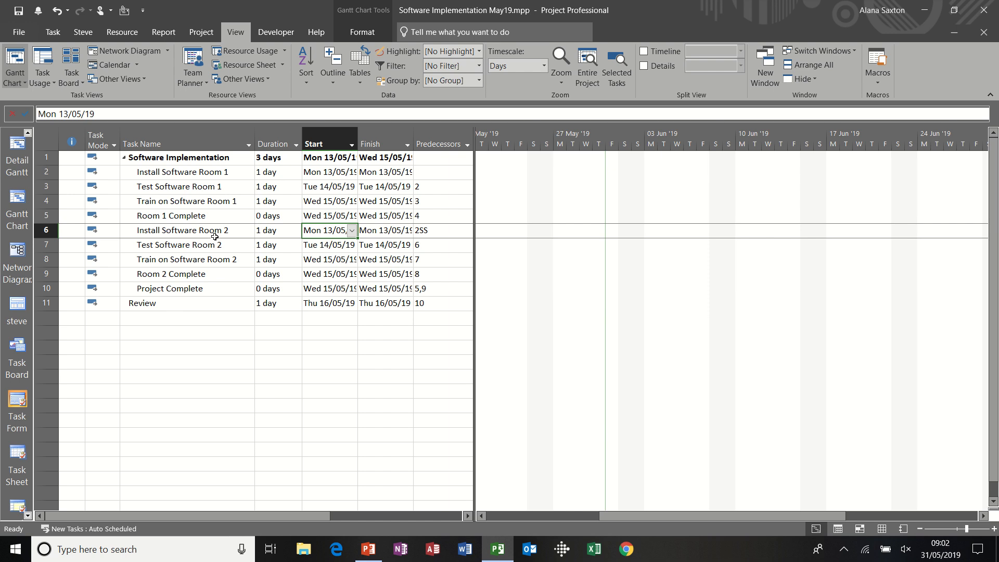
click(54, 32)
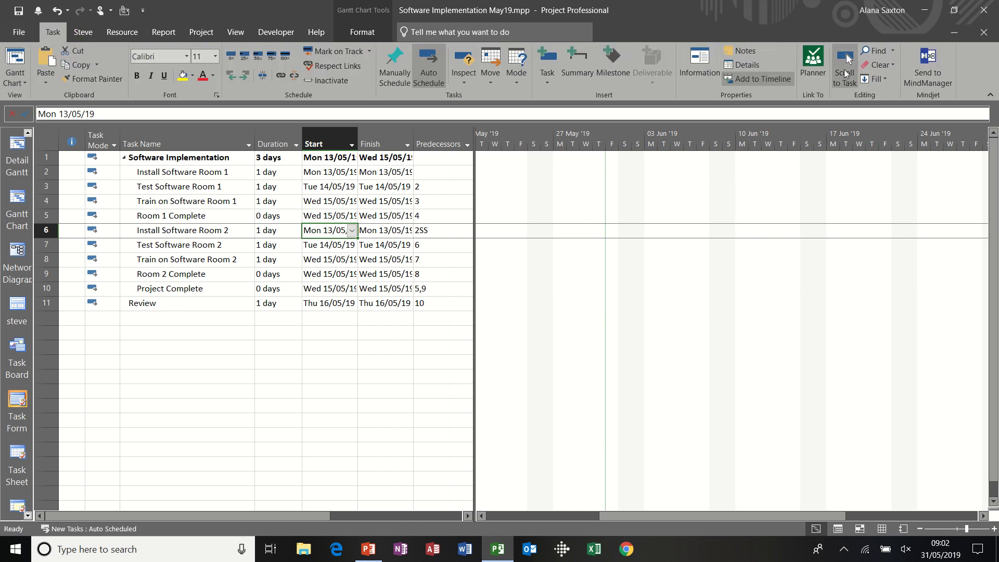
click(844, 72)
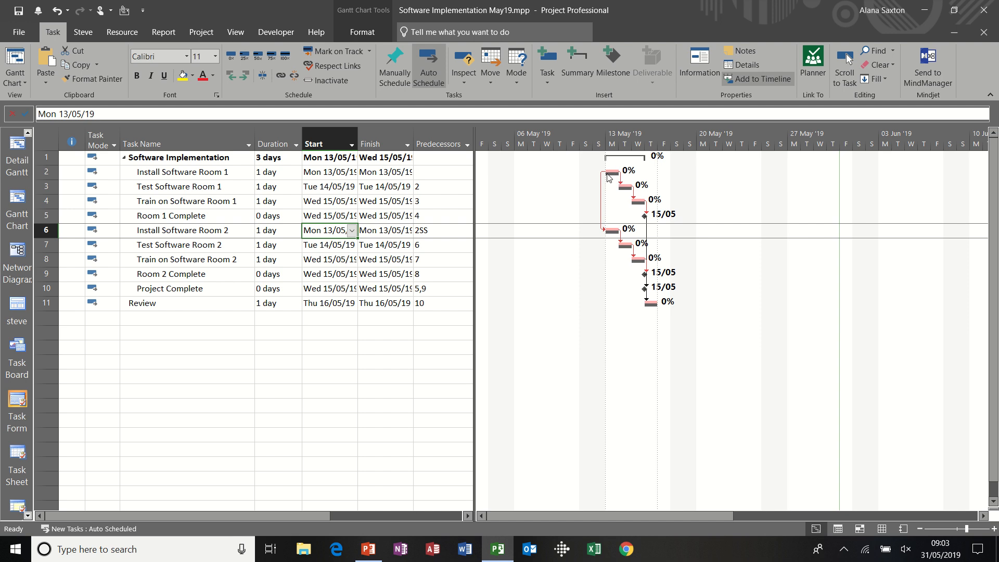
mouse_move(613, 179)
Apply the Tracking table to the Tracking Gantt with a widened table area and fit the Task Name column to its contents.
drag(476, 227, 634, 229)
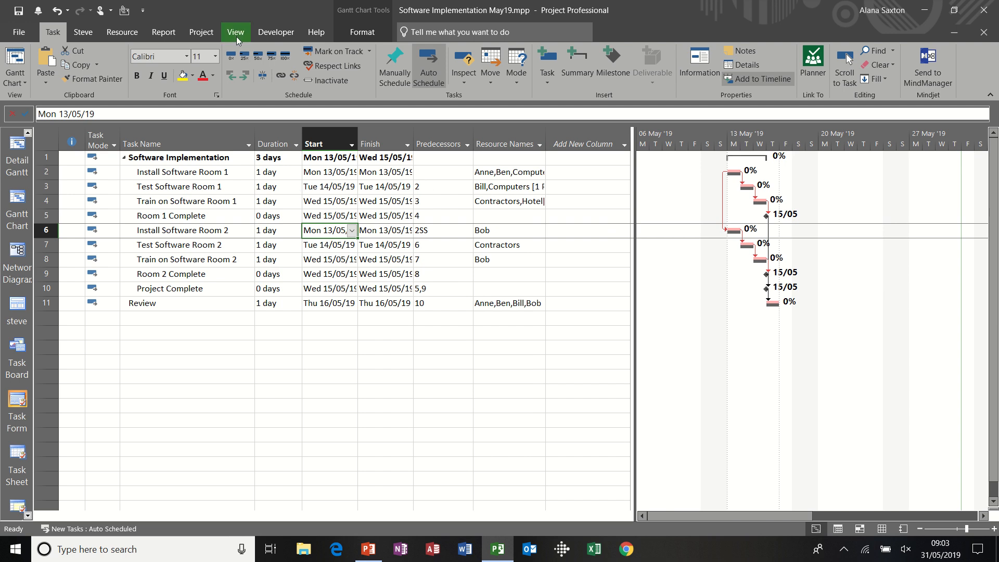
click(236, 34)
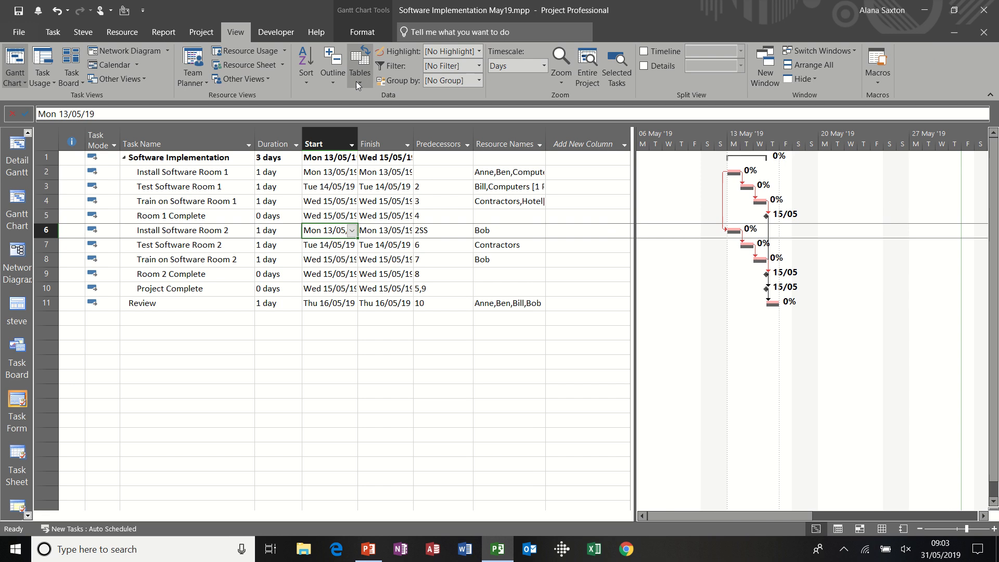
click(359, 82)
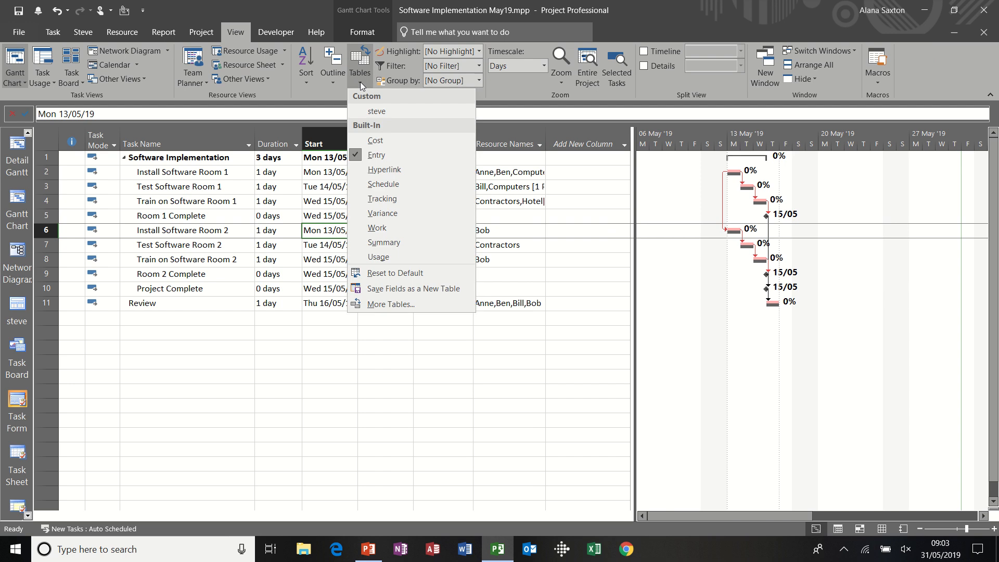
click(399, 198)
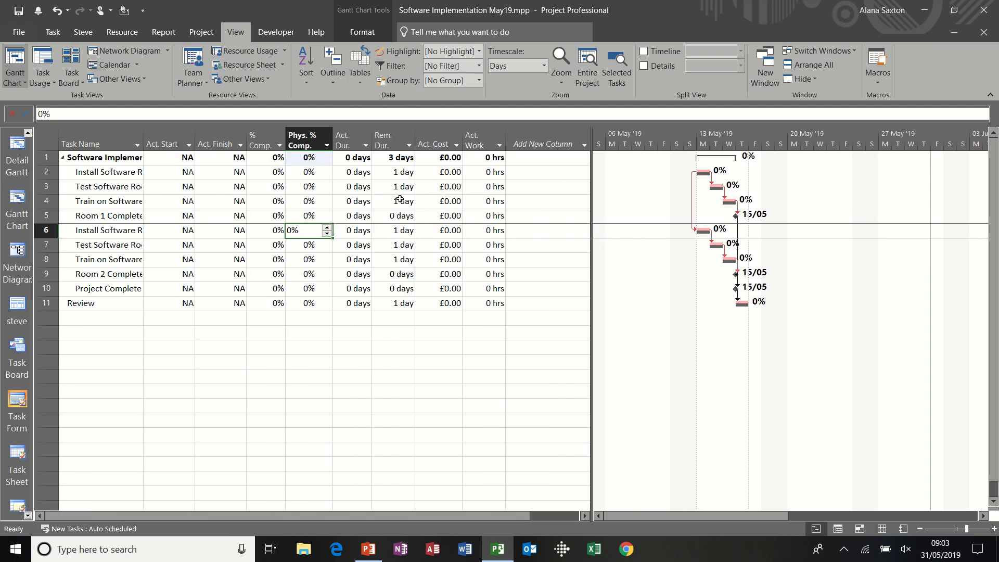
double_click(147, 139)
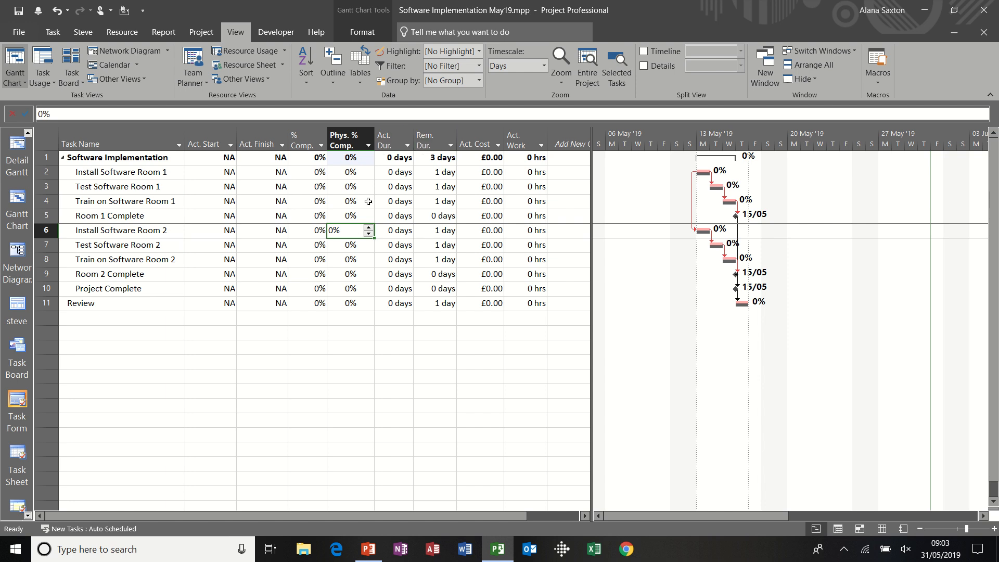
Insert Baseline Start and Baseline Finish columns between Task Name and Actual Start.
right_click(199, 131)
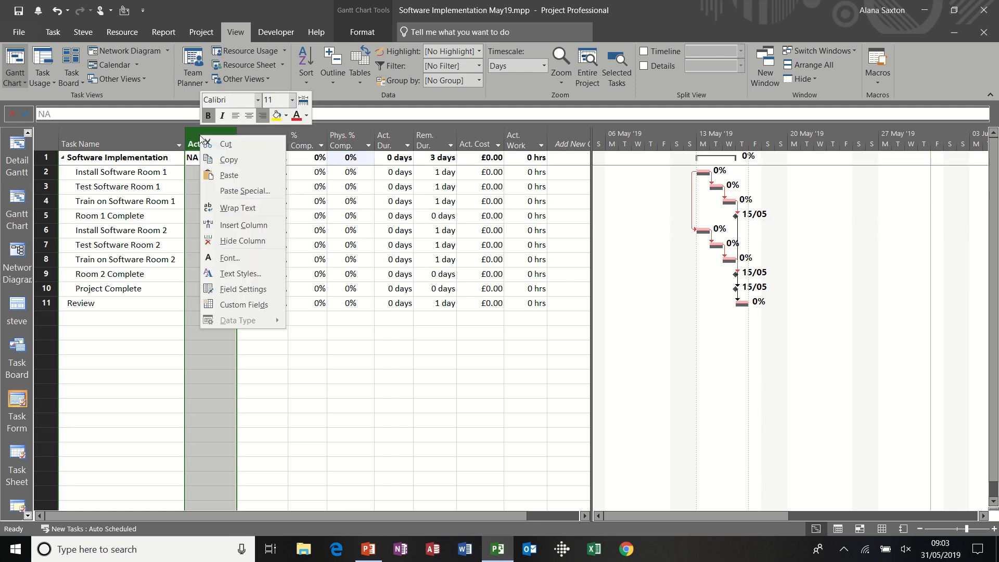
click(229, 225)
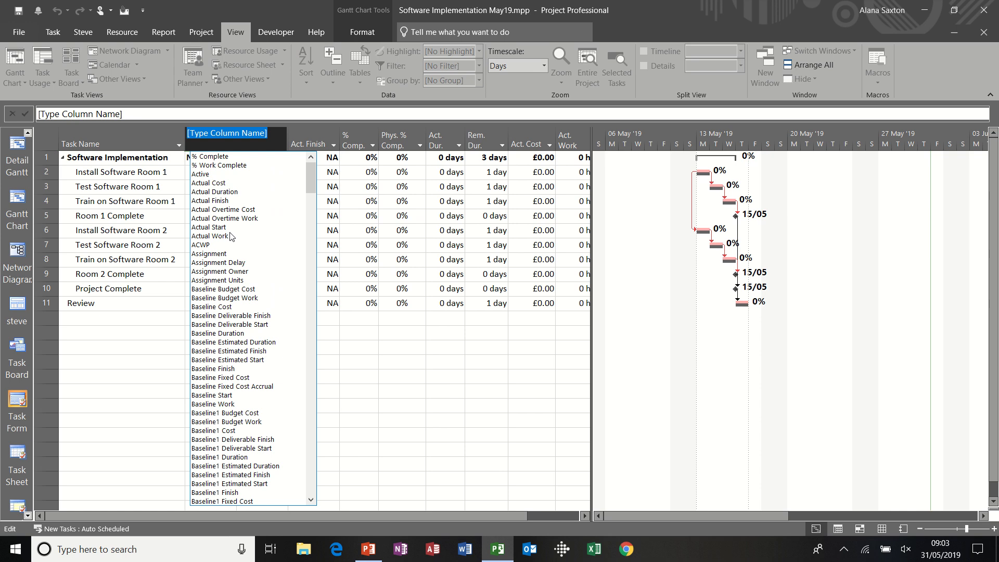
click(226, 394)
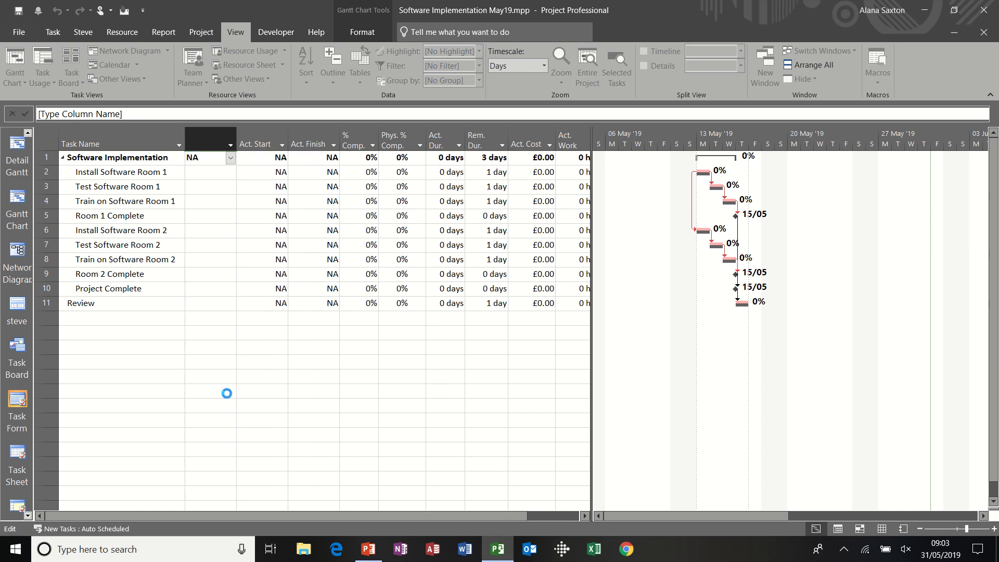
right_click(259, 133)
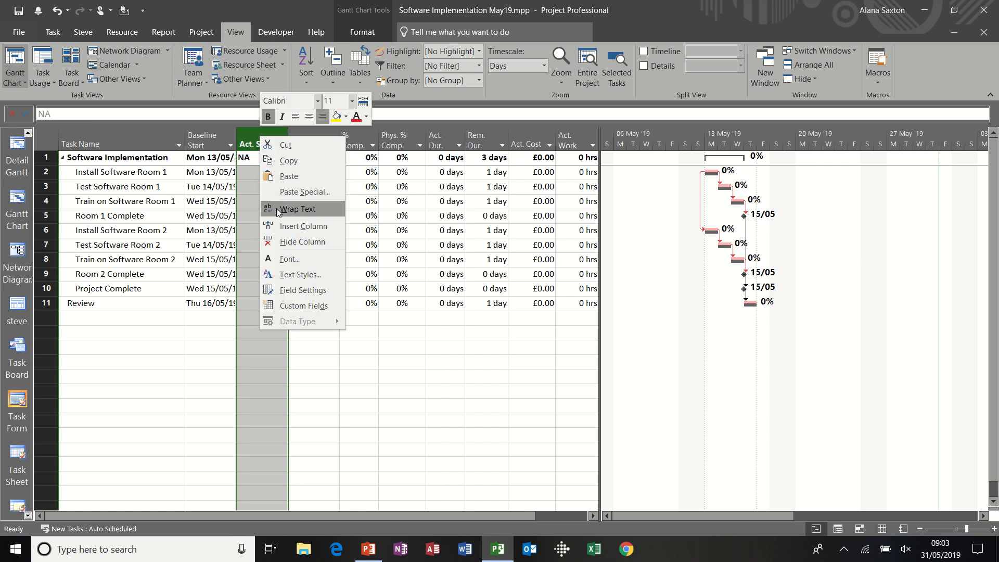
click(302, 226)
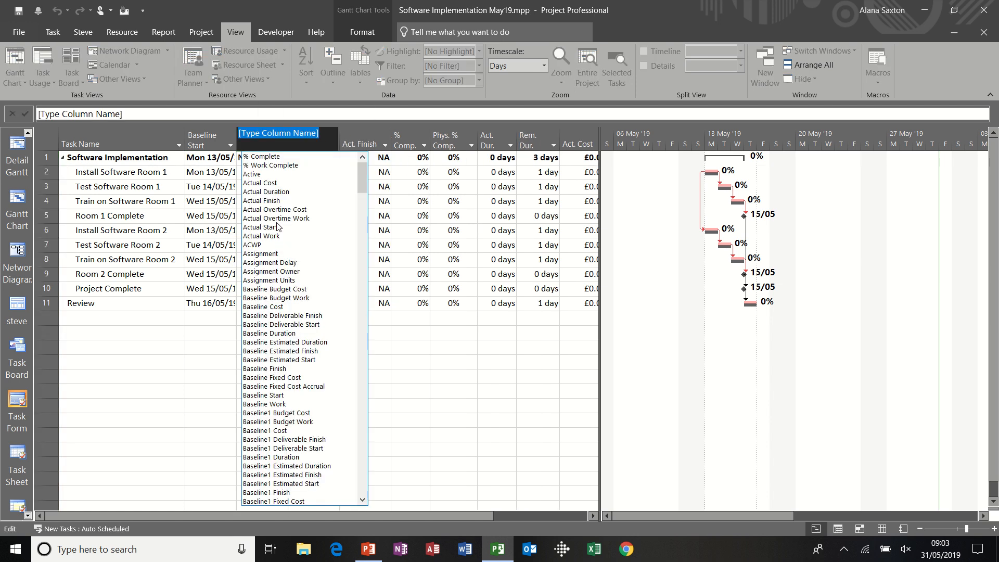
click(287, 369)
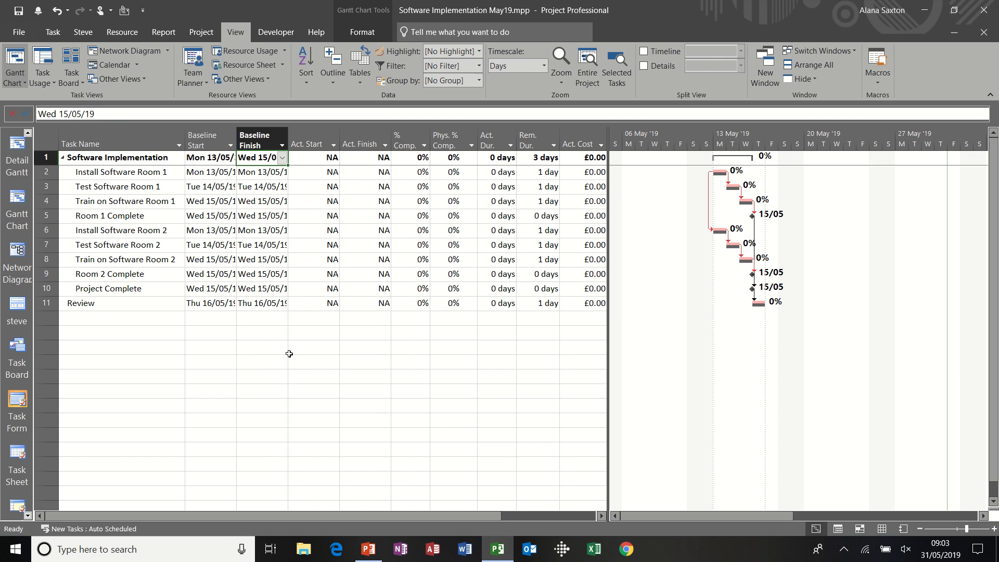
Insert a Baseline Duration column before the Actual Start column.
right_click(309, 139)
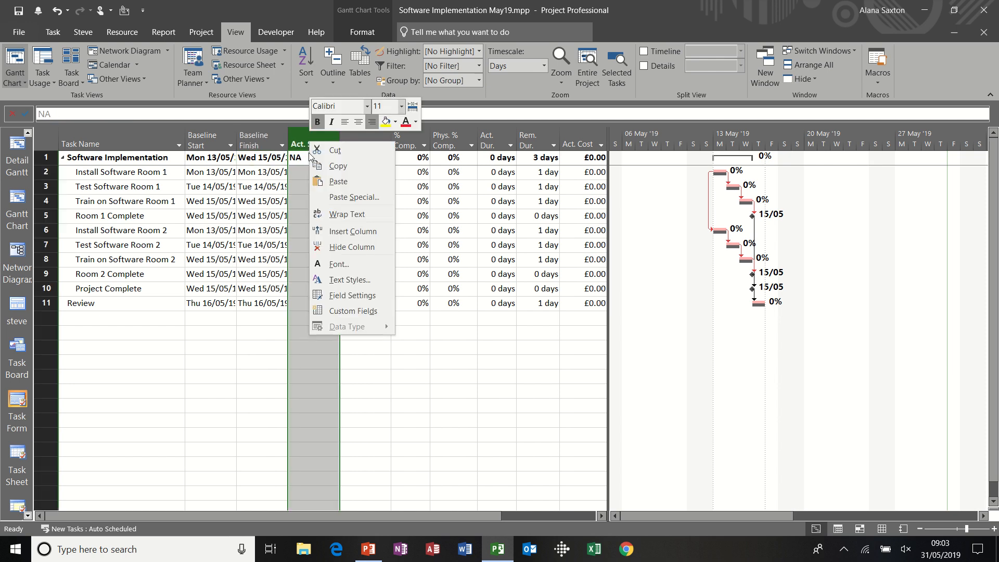
click(333, 234)
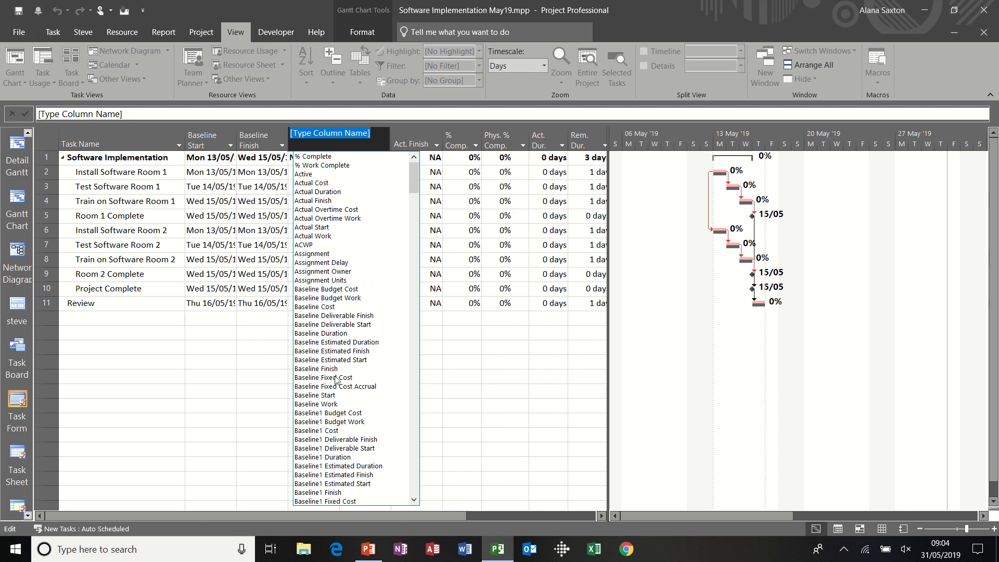
click(337, 334)
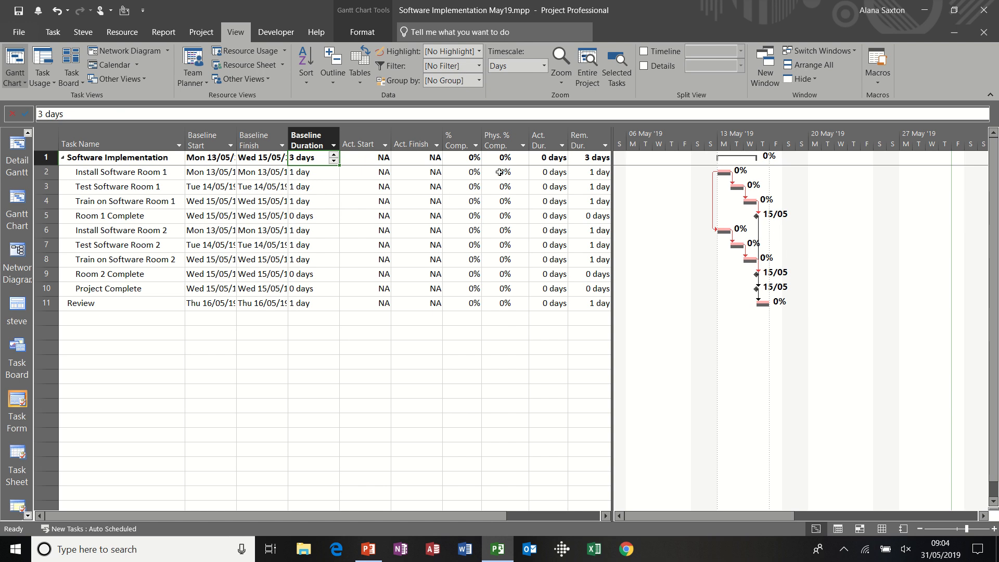
Remove the Physical % Complete column and widen the table area to show the Actual Work column.
click(502, 132)
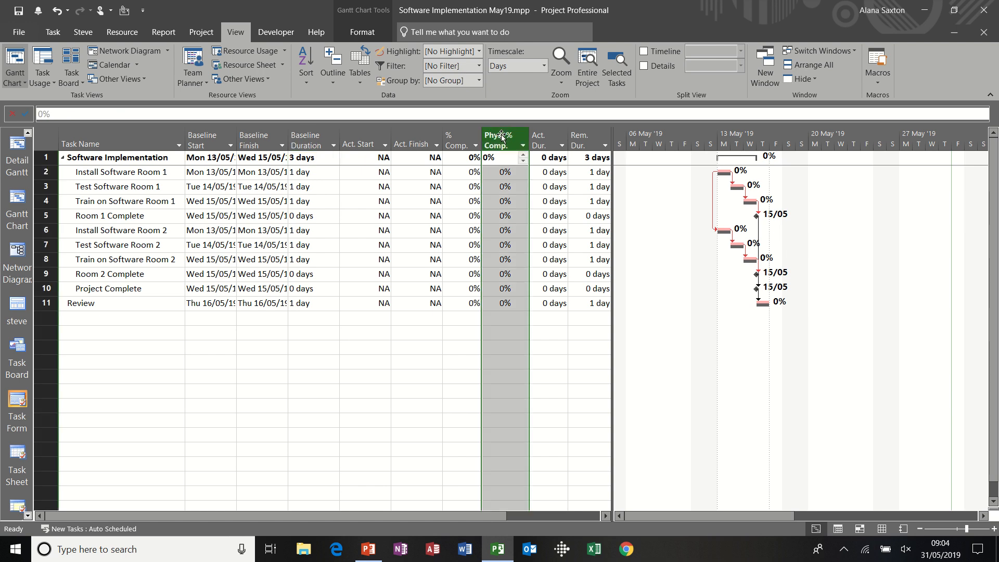
key(Delete)
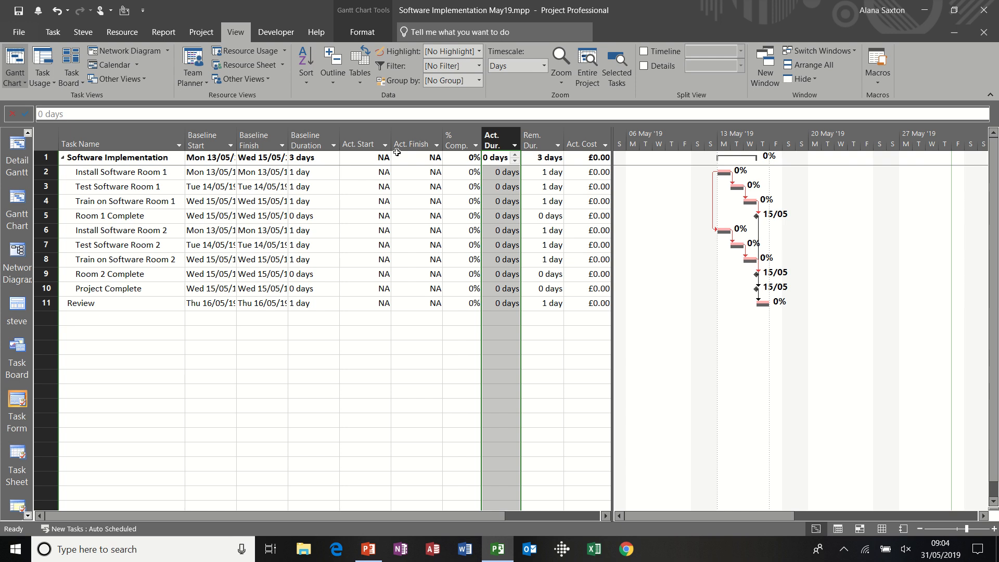
drag(614, 349, 676, 349)
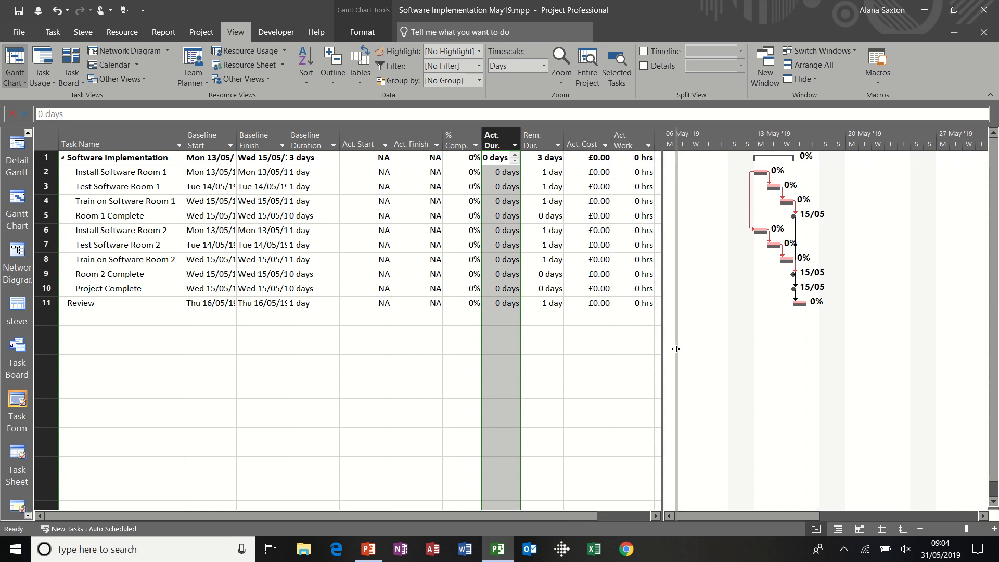
click(345, 241)
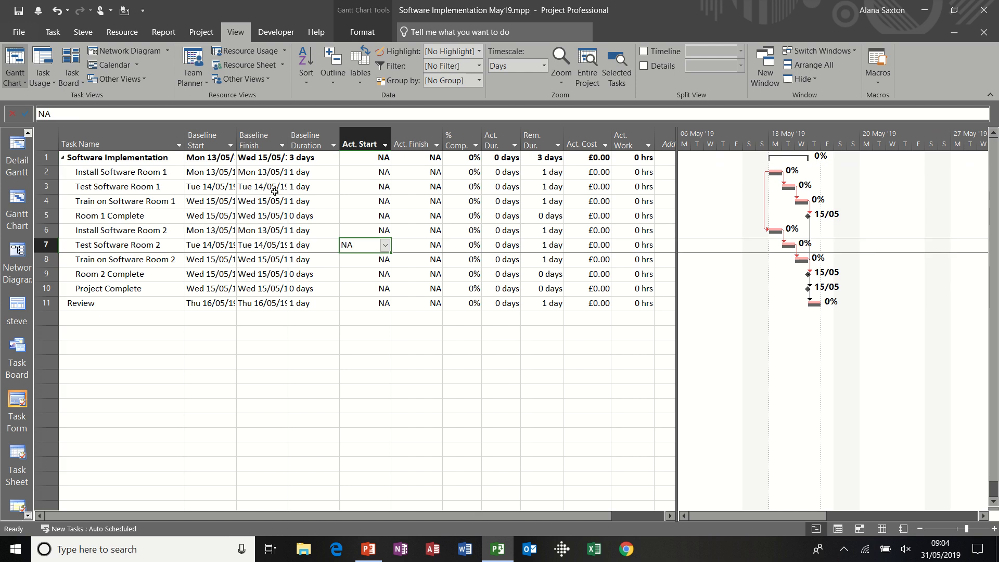
Record an actual start of Mon 13/05/19 and an actual finish of Wed 15/05/19 for Install Software Room 1.
click(141, 172)
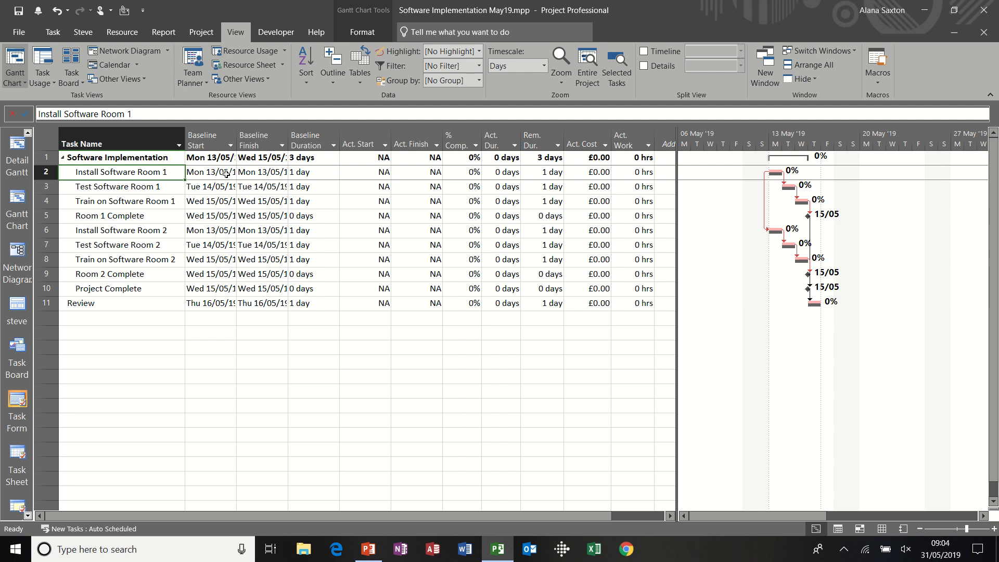
click(364, 171)
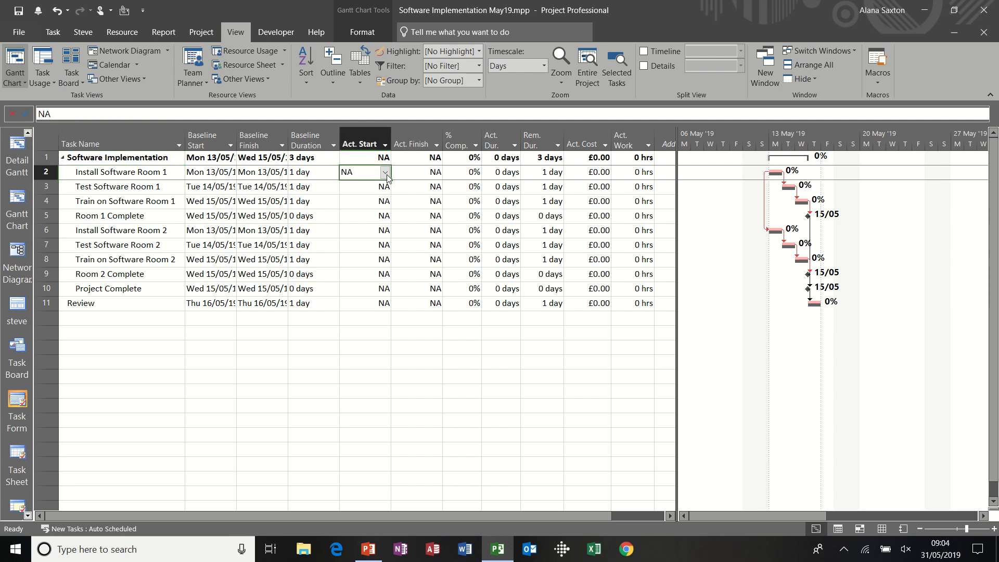
click(385, 172)
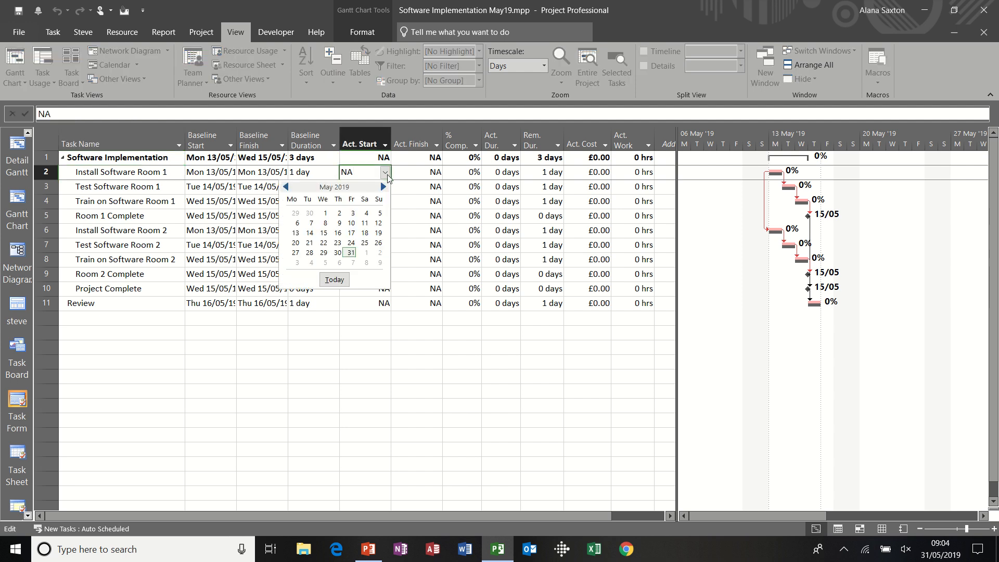
click(295, 233)
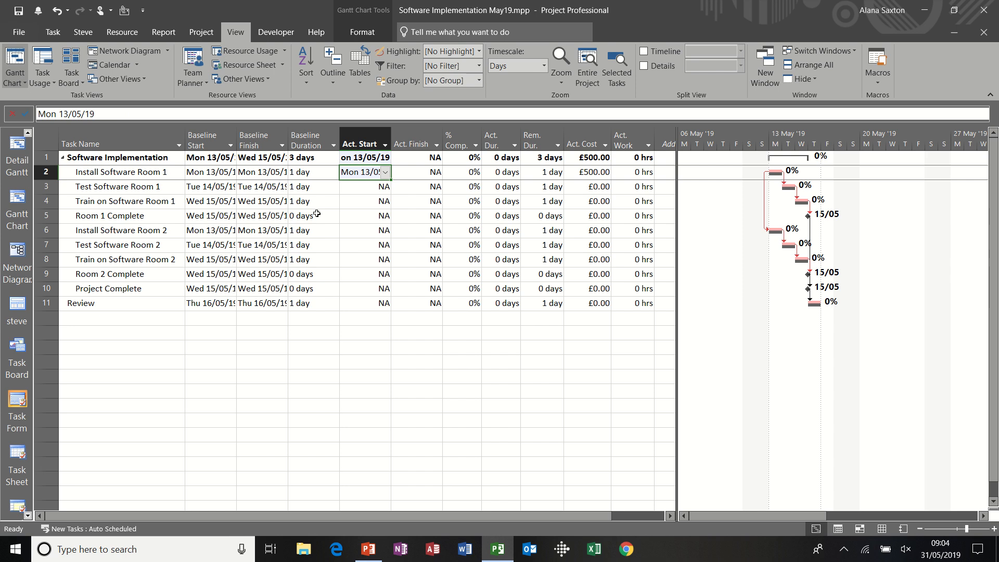
click(429, 173)
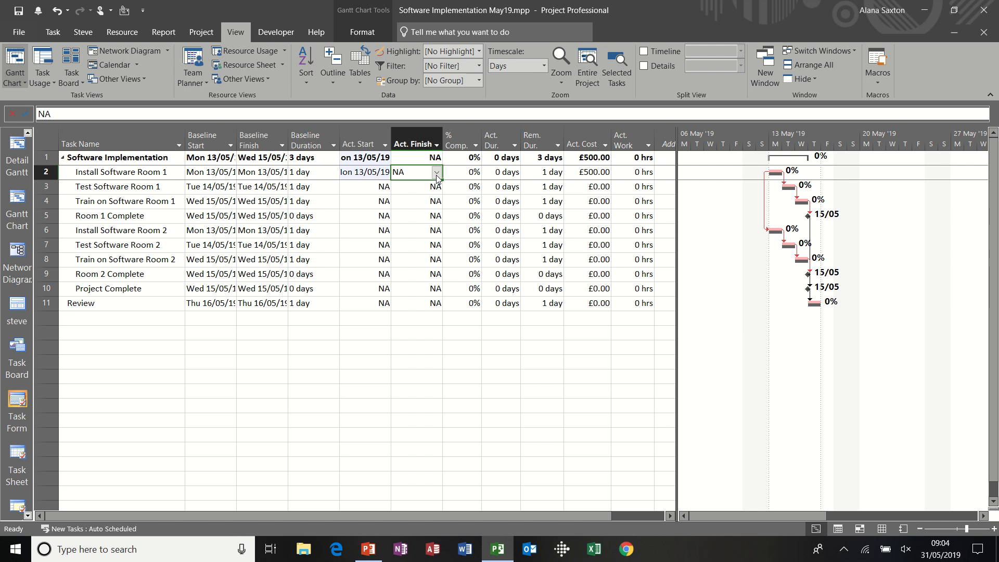
click(437, 174)
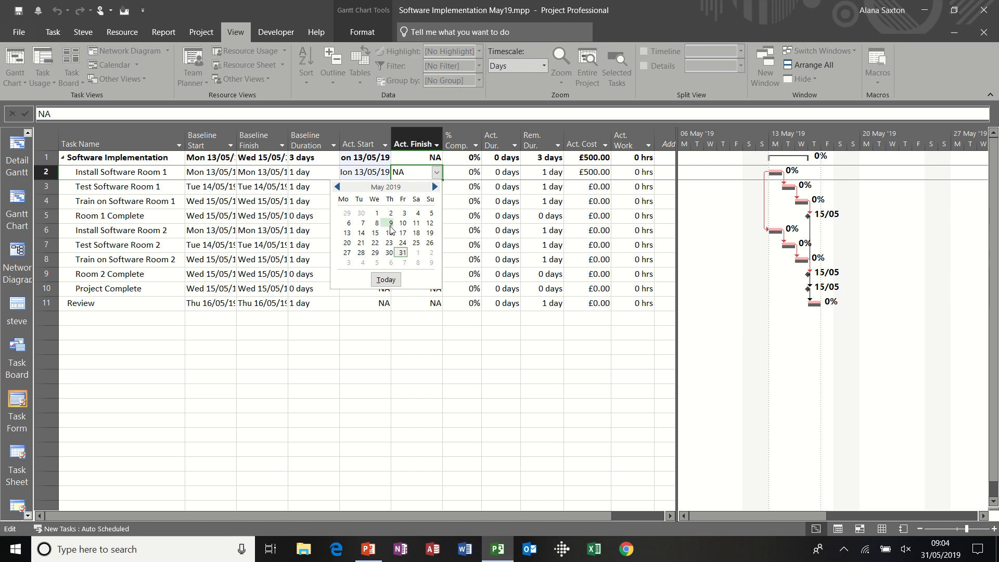
click(374, 232)
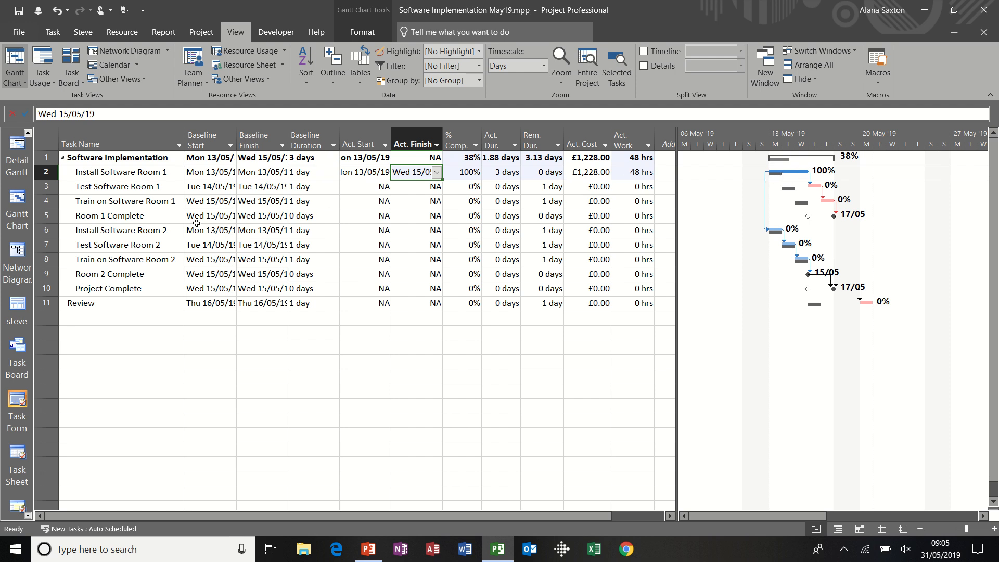
Record an actual start of Mon 13/05/19 and an actual finish of Wed 15/05/19 for Install Software Room 2.
click(367, 231)
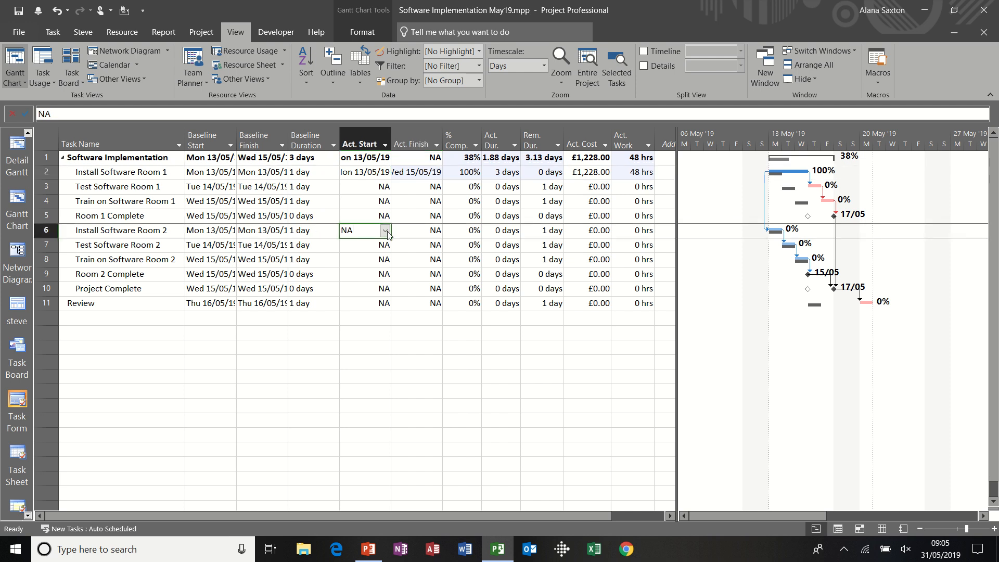
click(386, 231)
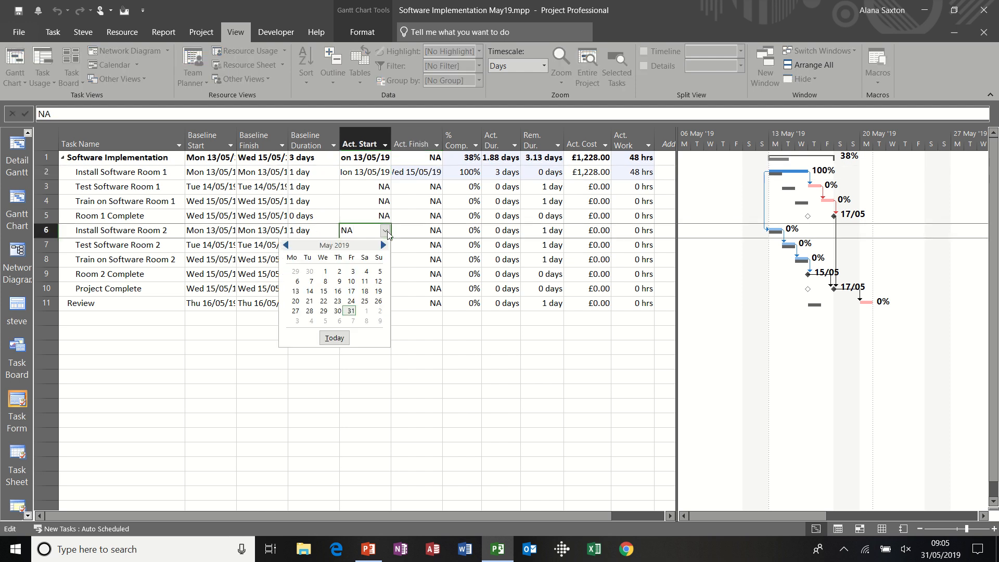
click(296, 293)
click(440, 232)
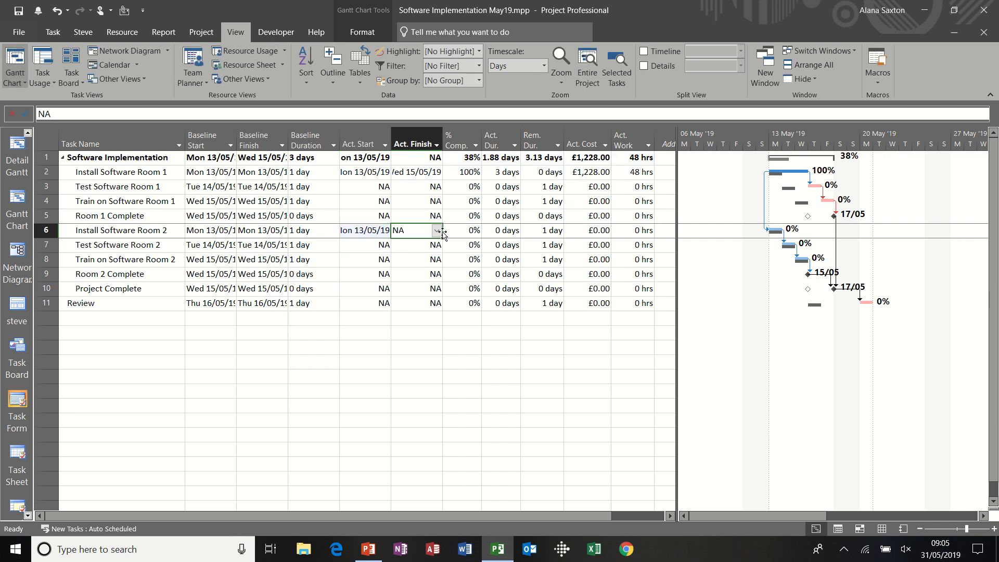
click(438, 231)
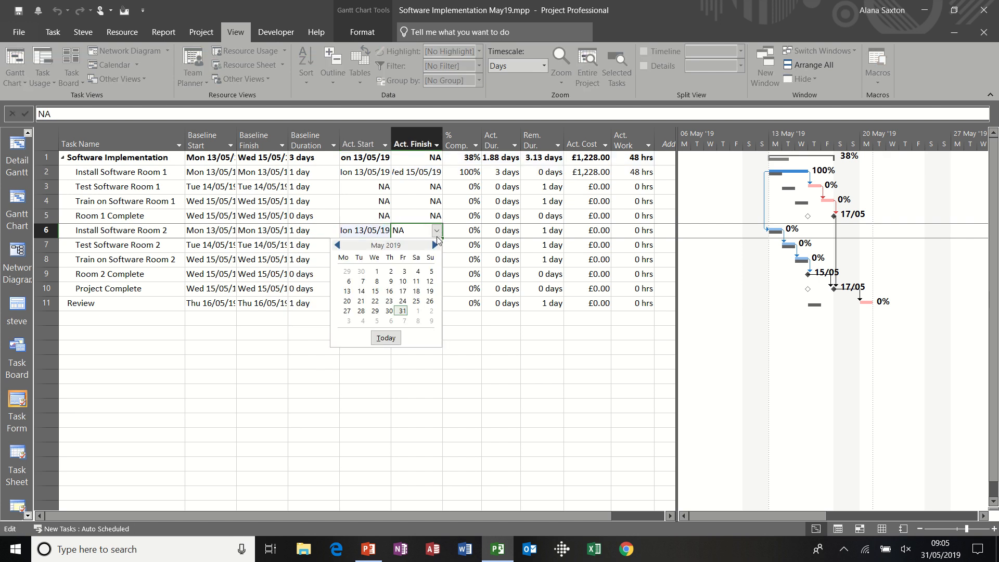
click(375, 292)
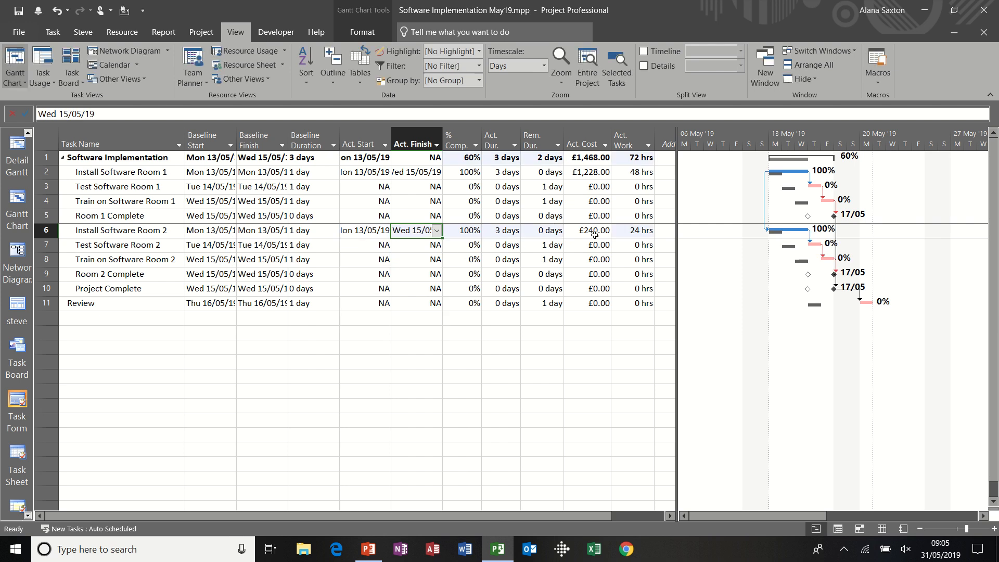
Record an actual start of Thu 16/05/19 and an actual duration of 2 days for Test Software Room 1.
click(150, 189)
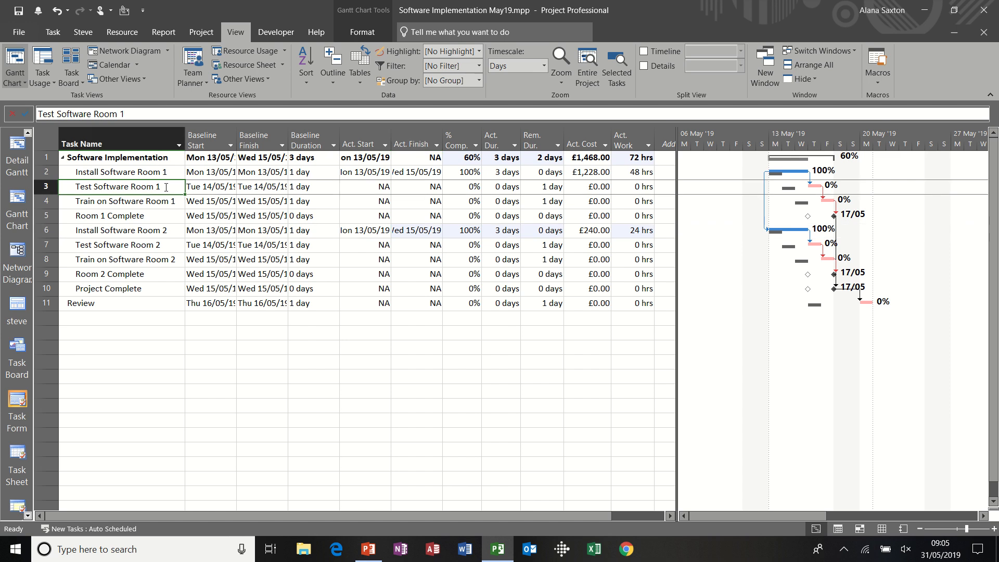
click(366, 188)
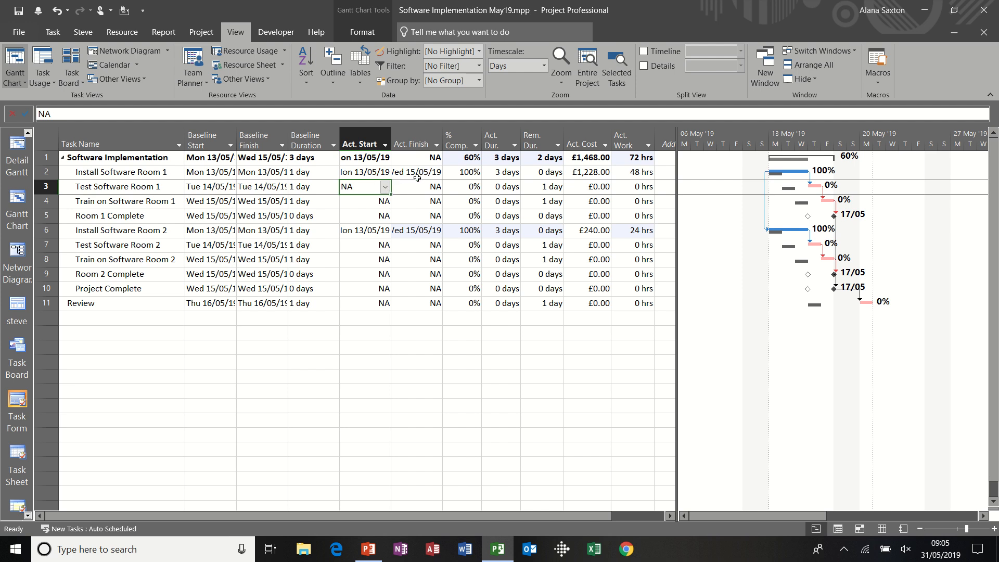
click(387, 188)
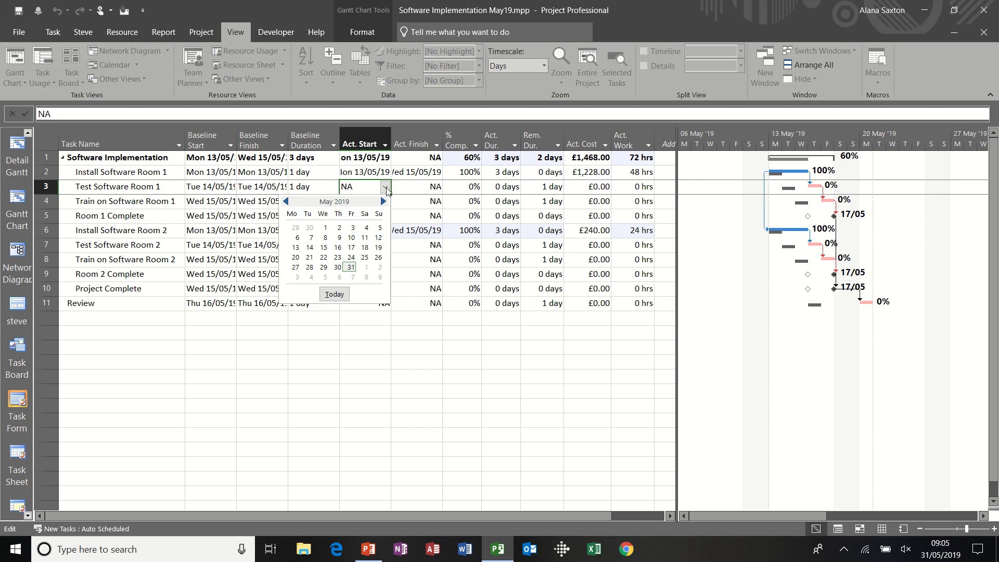
click(339, 248)
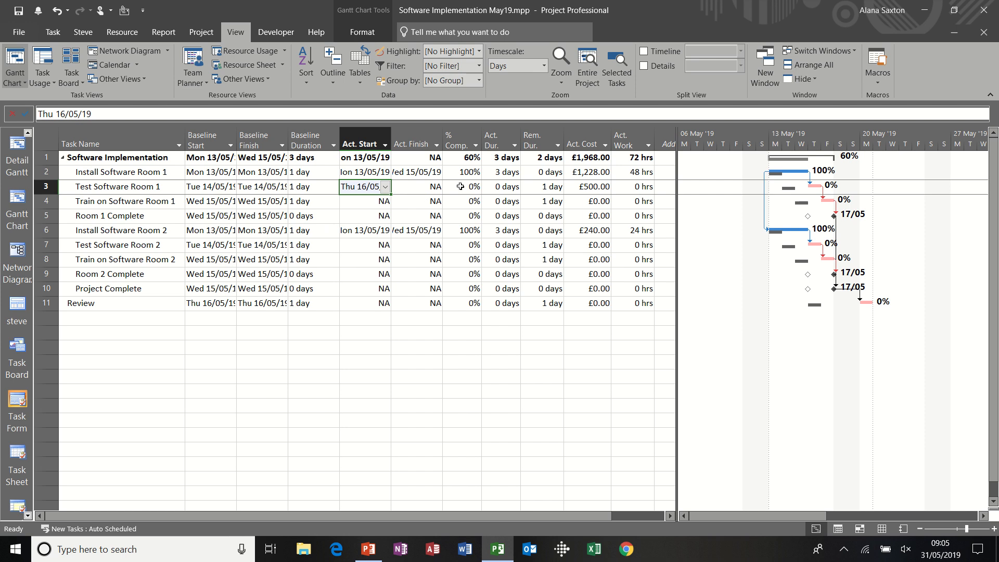
click(504, 187)
text(2)
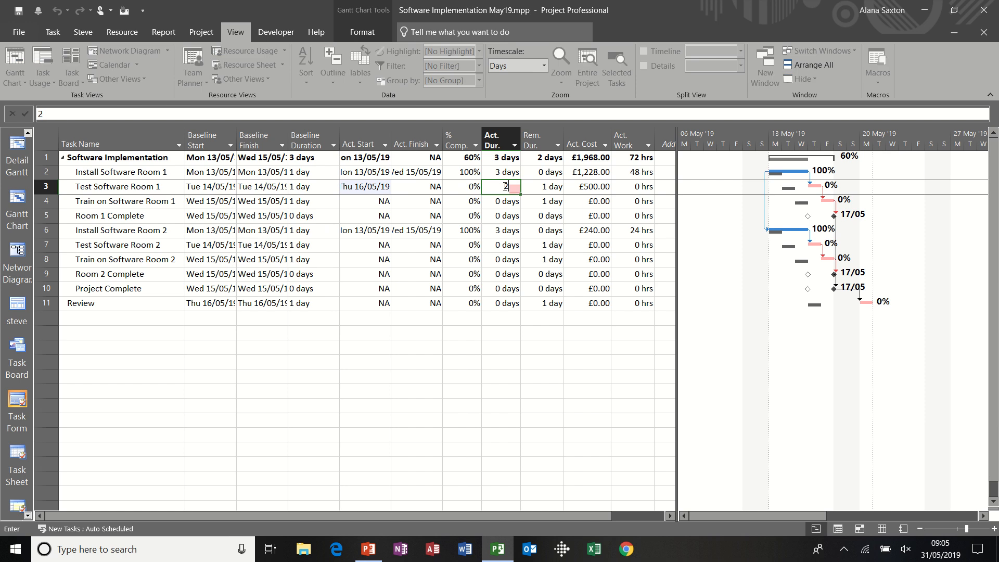
key(Return)
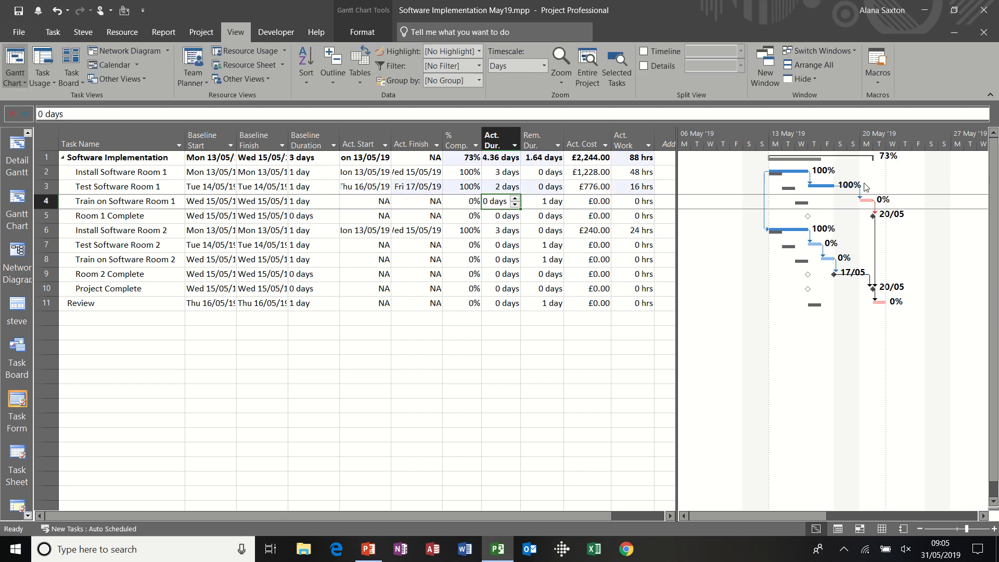
Record an actual start of Thu 16/05/19 and an actual duration of 2 days for Test Software Room 2.
click(375, 248)
click(384, 249)
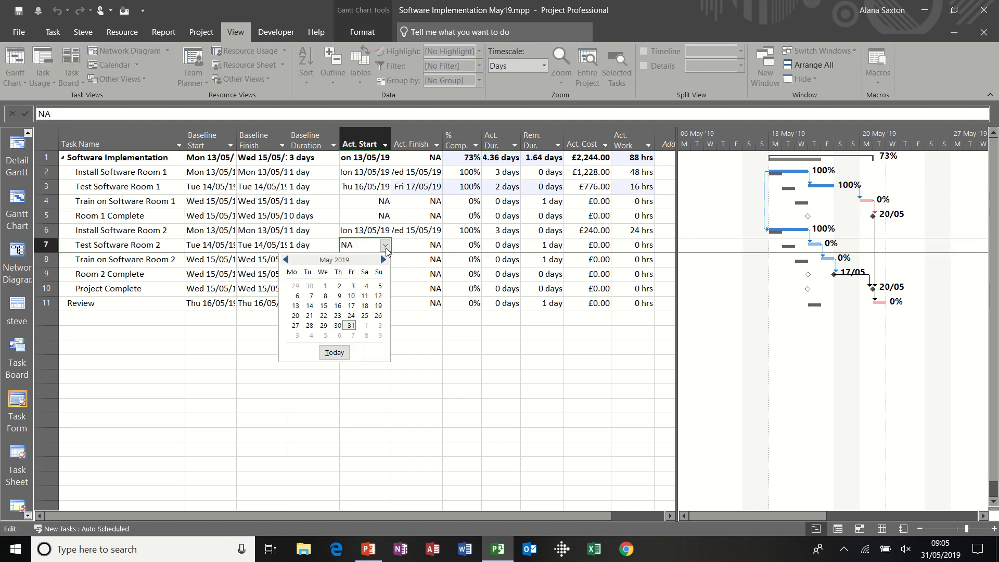
click(338, 305)
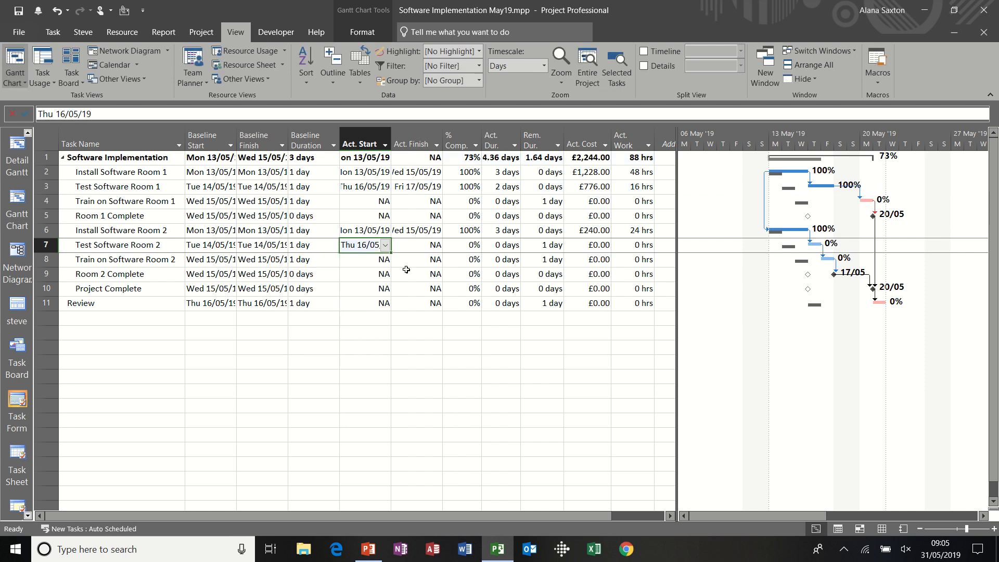
click(493, 246)
text(2)
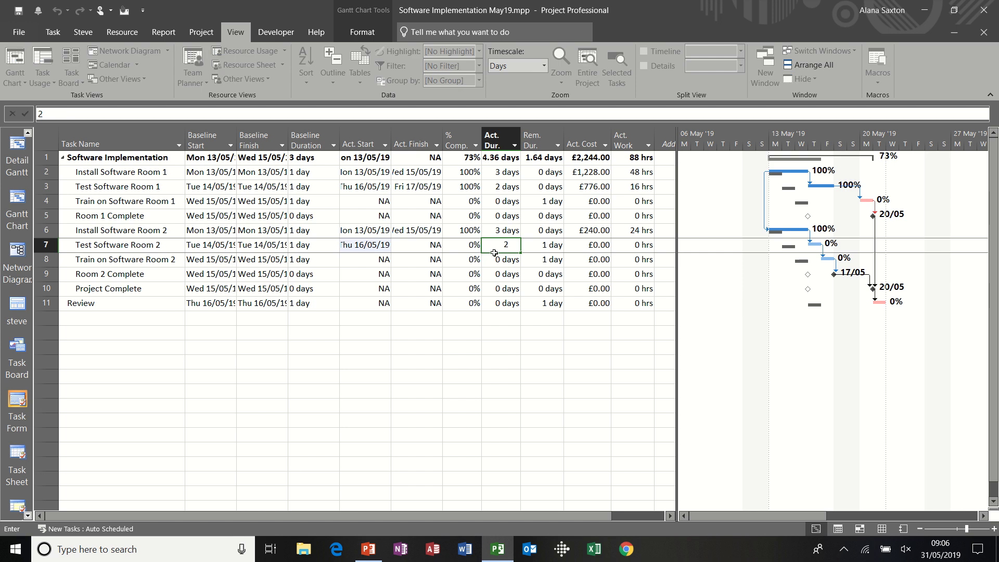
click(495, 256)
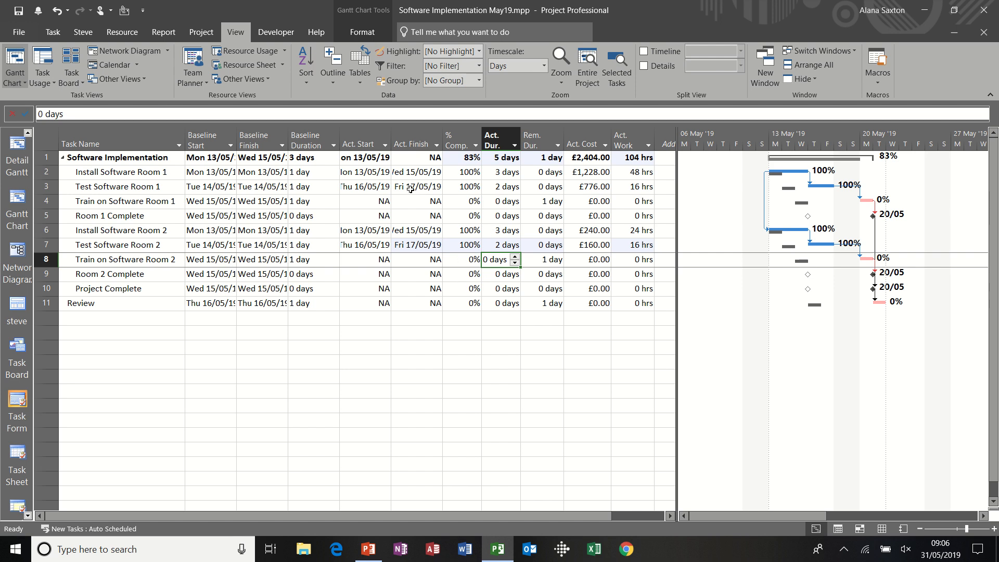
Save the current schedule of the entire project as Baseline 1.
click(200, 33)
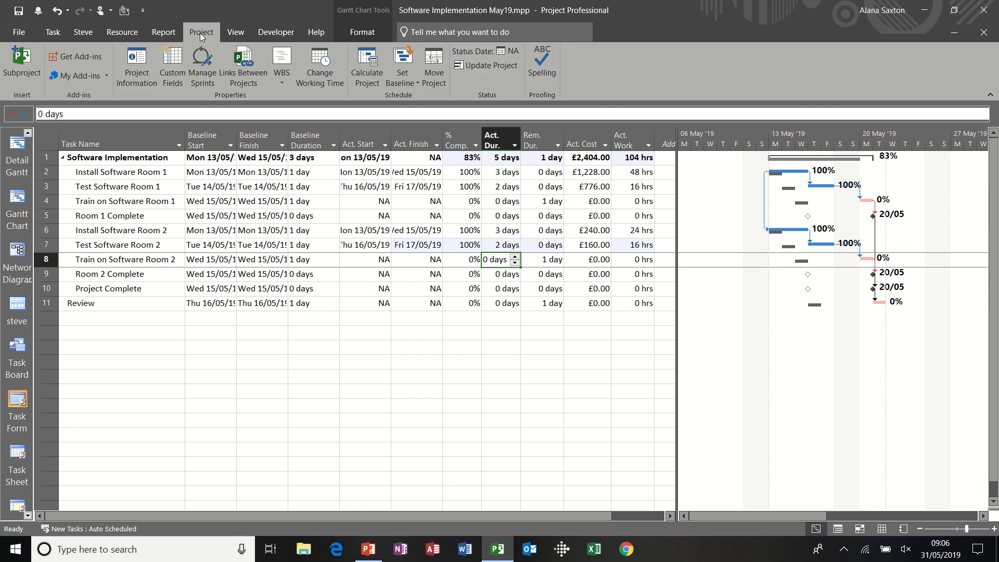
click(406, 81)
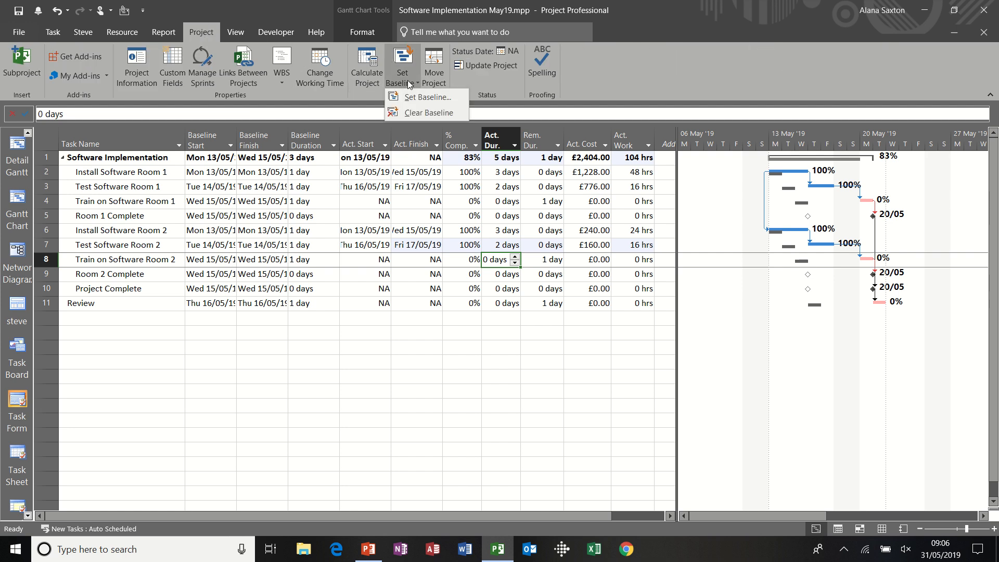
click(420, 96)
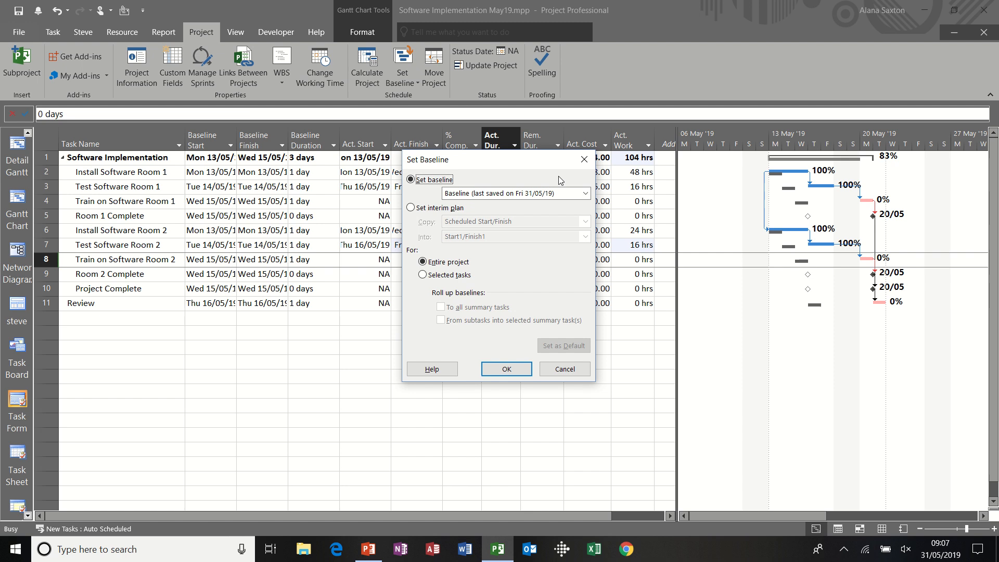
click(586, 193)
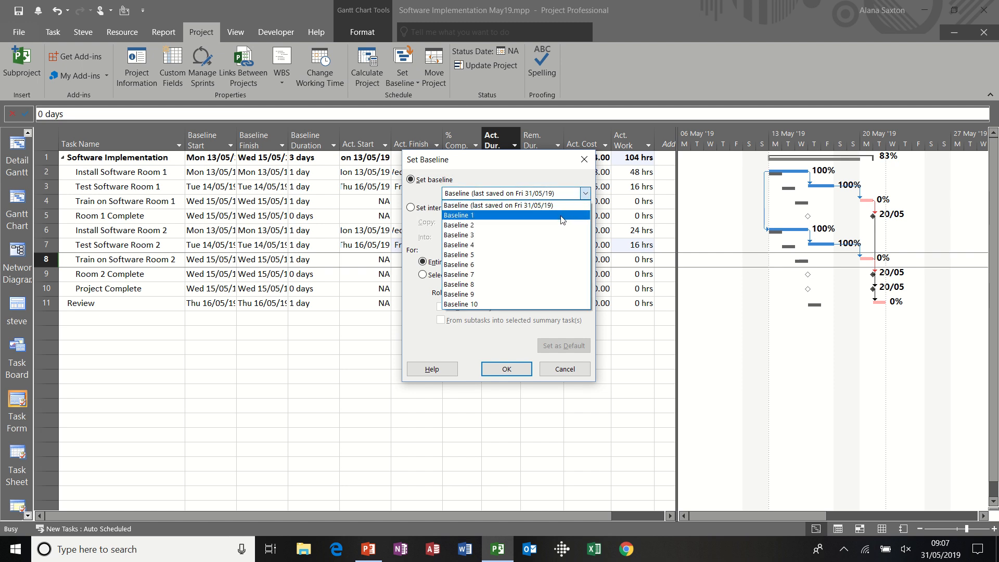
click(563, 207)
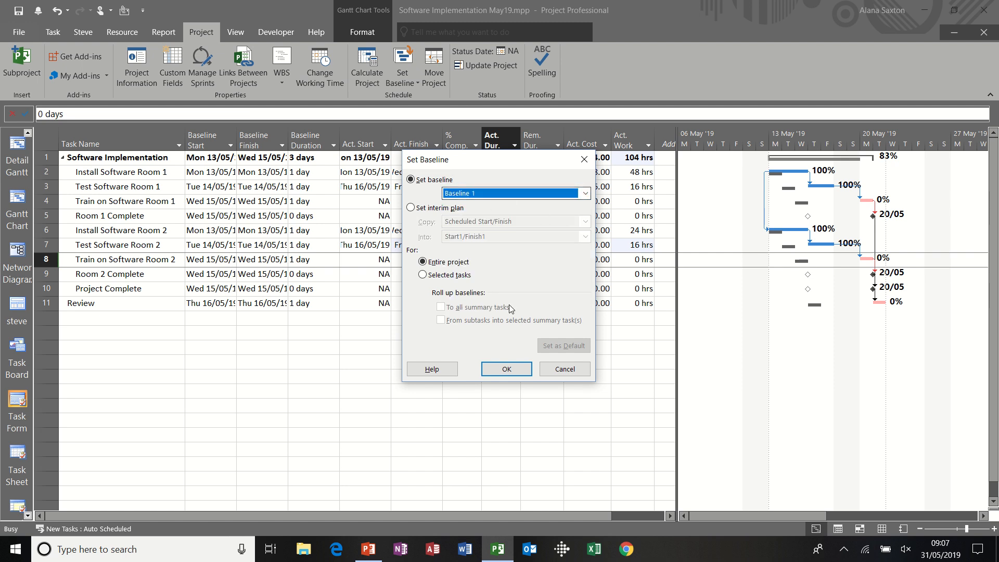
click(507, 369)
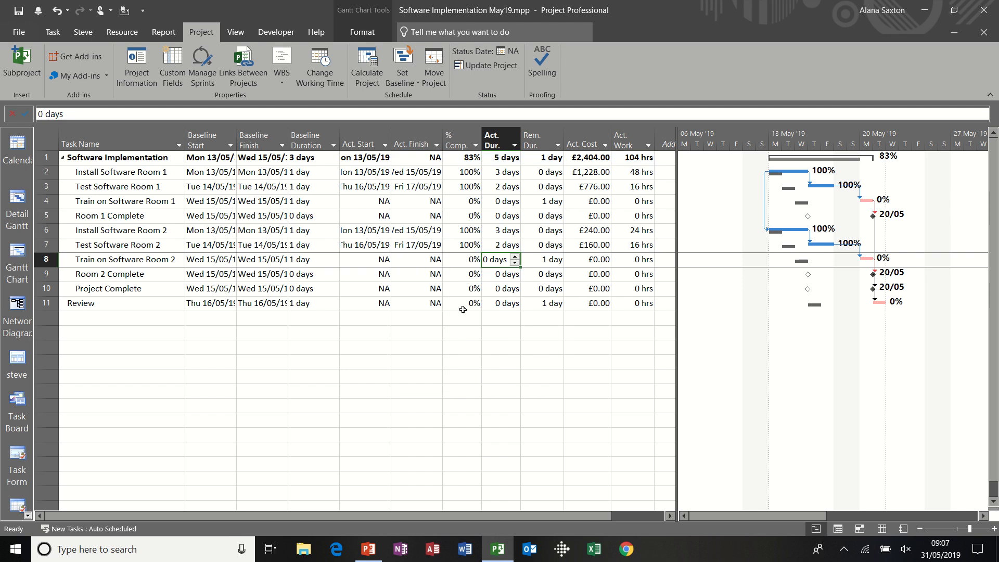
Record an actual start of Mon 20/05/19 and an actual duration of 2 days for Train on Software Room 1.
click(372, 201)
click(386, 201)
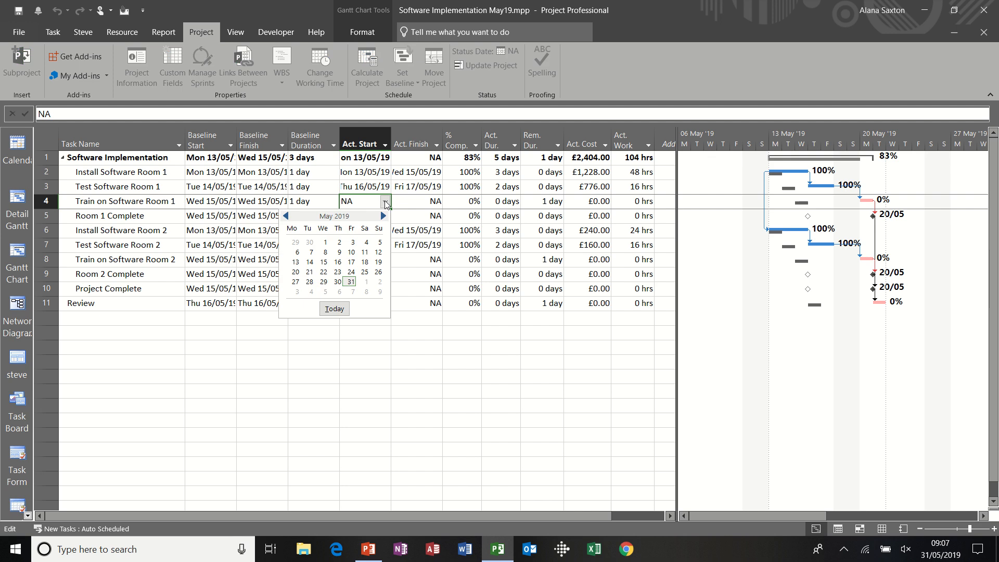
click(295, 271)
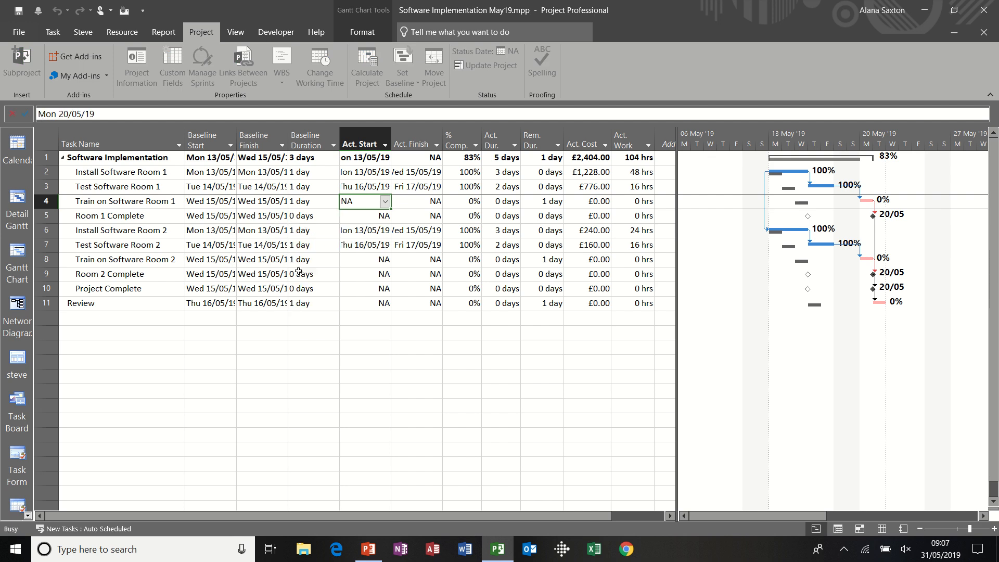
click(492, 202)
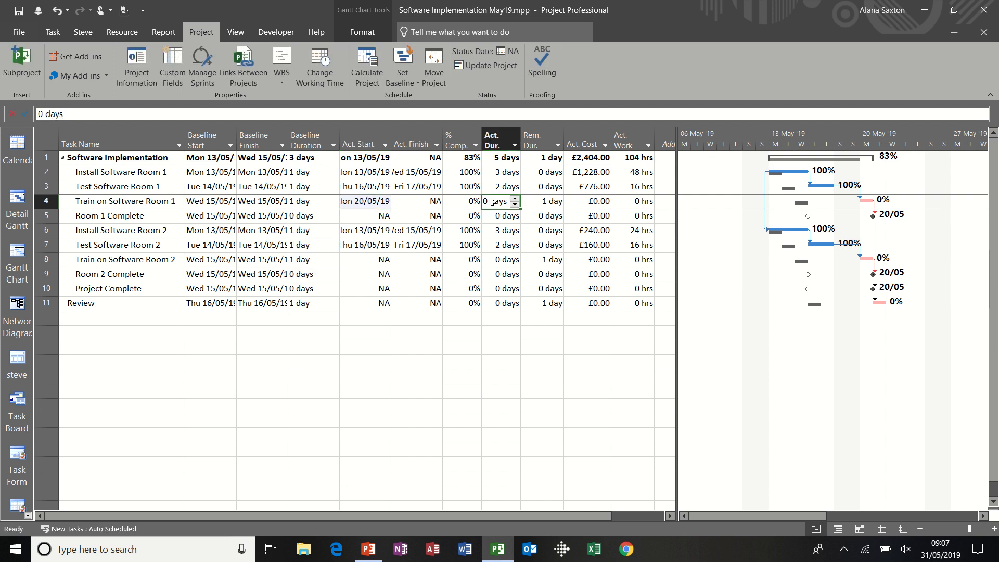
text(2)
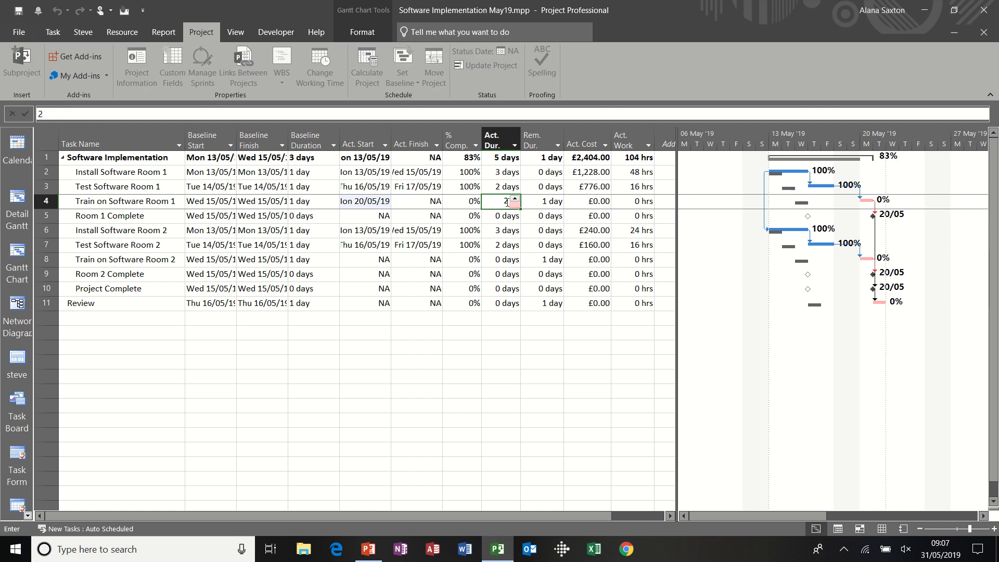
key(Return)
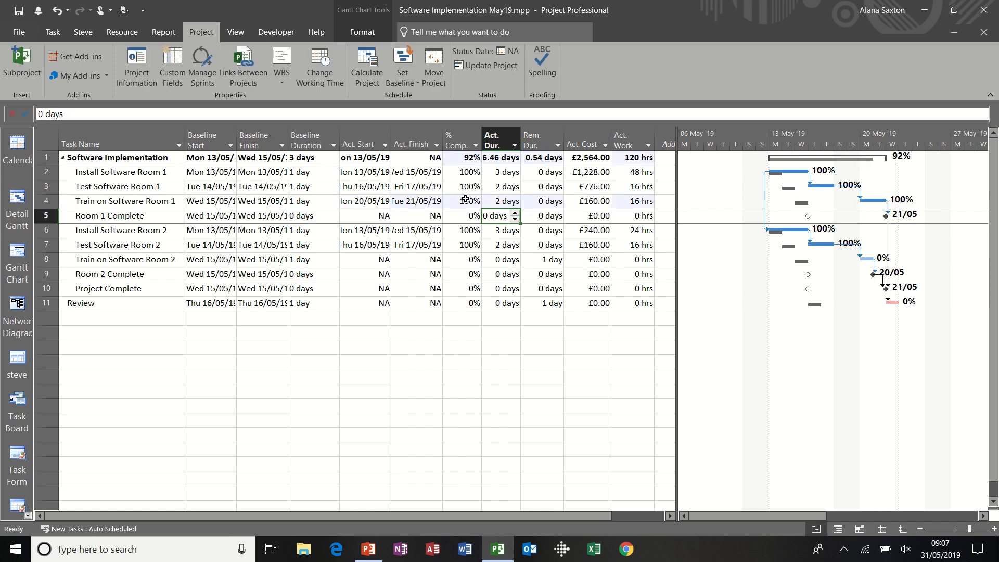
Set the remaining duration of Train on Software Room 1 to 2 days.
click(538, 203)
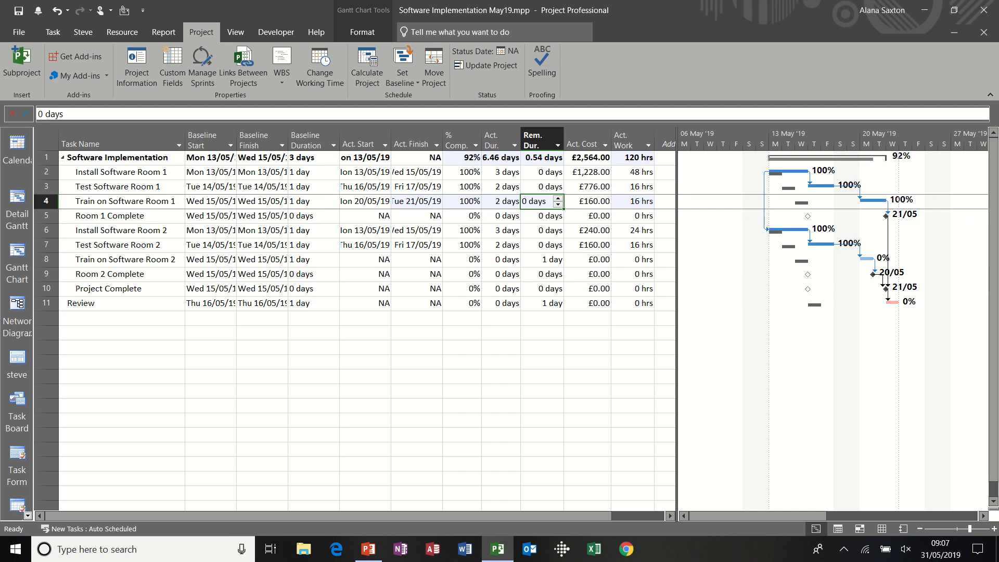
text(2)
key(Return)
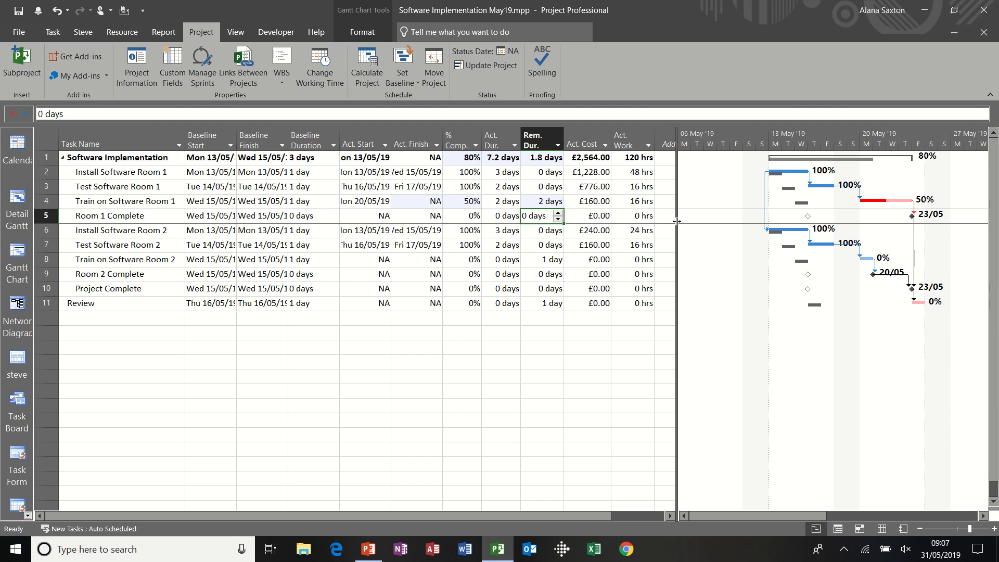
Widen the Gantt chart area and view the Baseline 1 bars before returning the display to the original Baseline.
drag(677, 222, 528, 223)
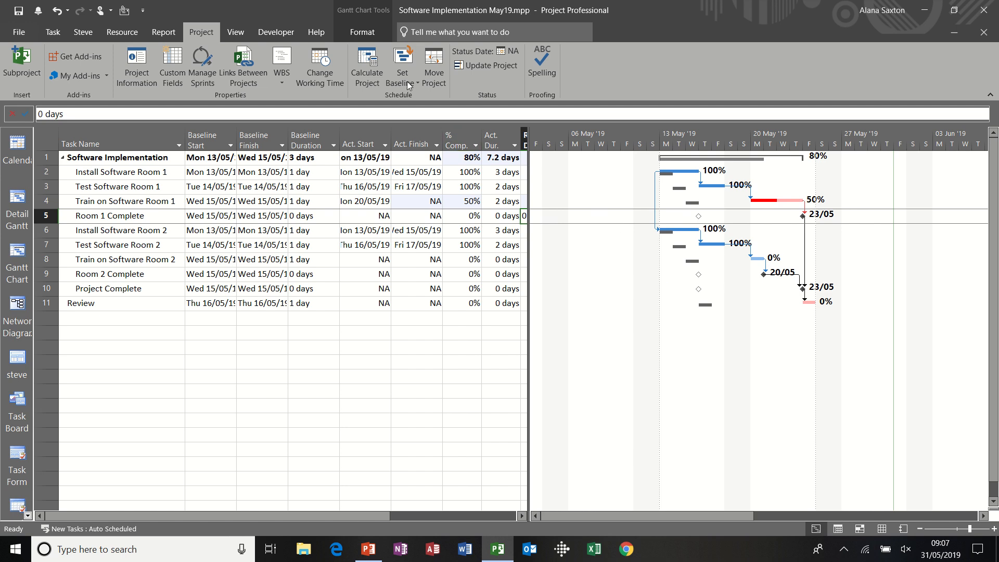
click(365, 33)
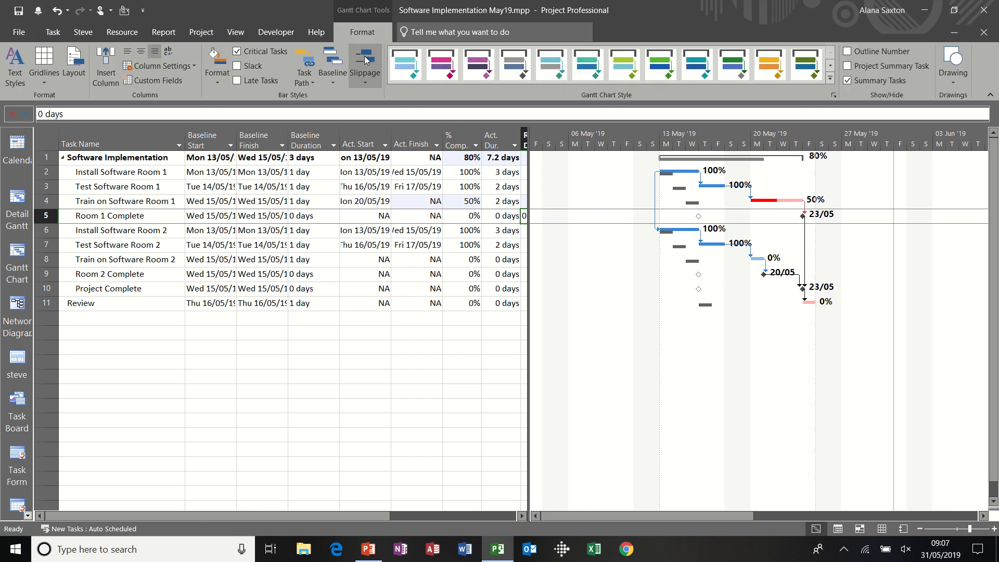
click(334, 83)
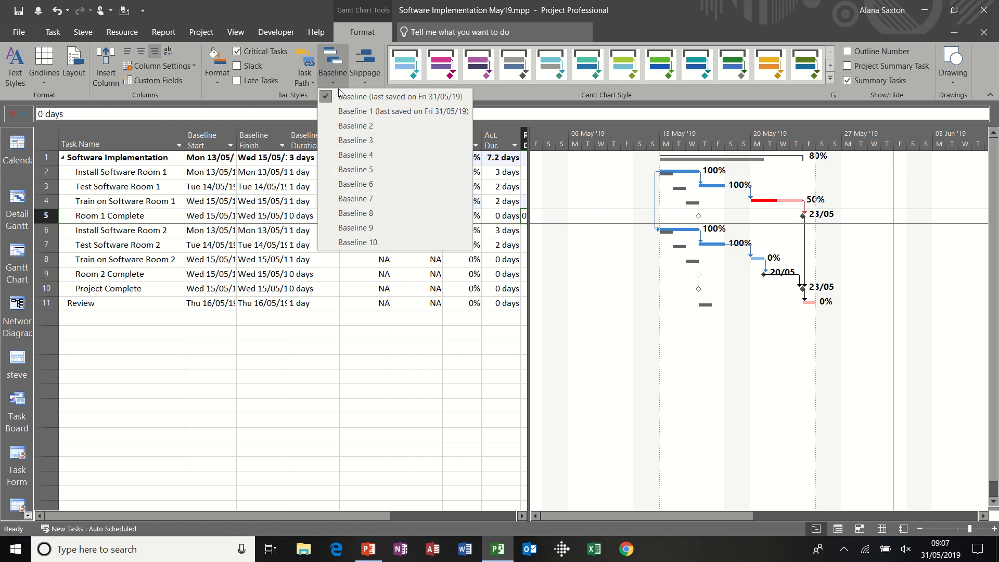
click(359, 112)
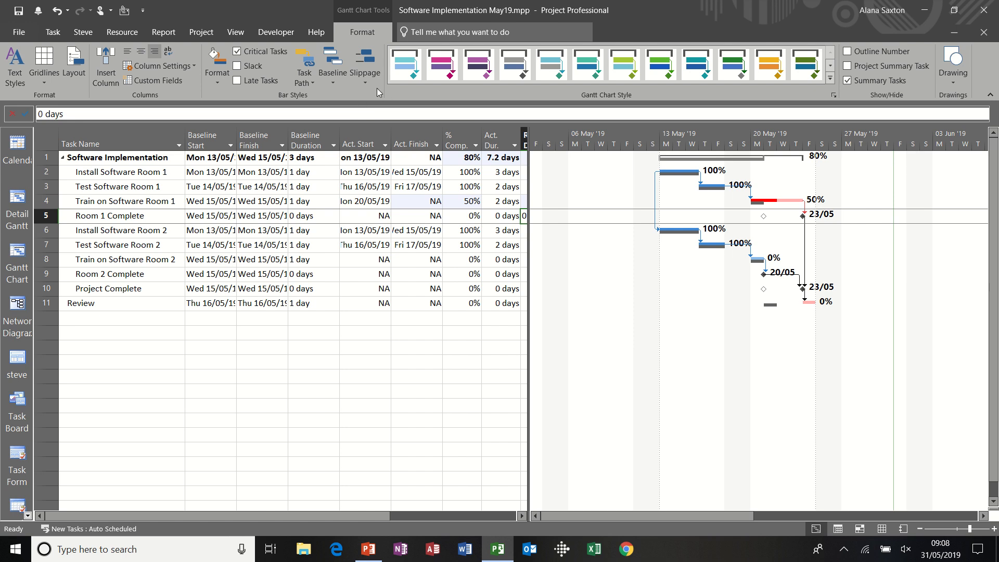
click(333, 84)
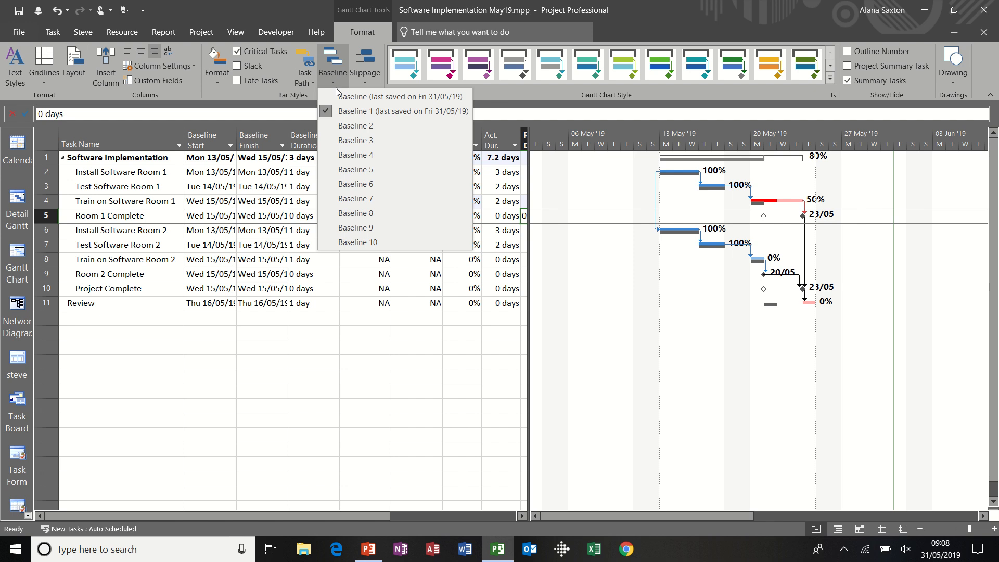
click(338, 95)
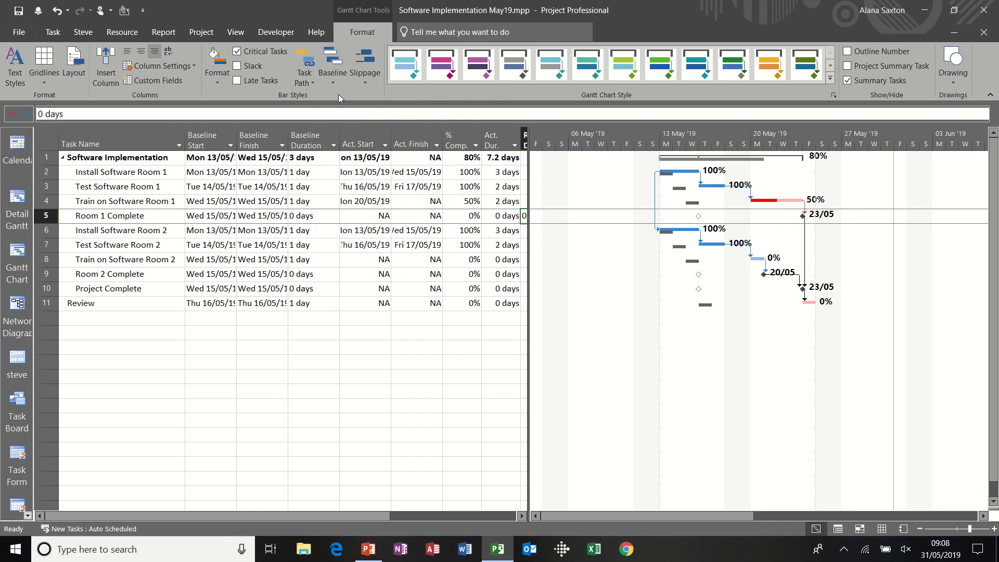
Show slippage lines against the original Baseline and against Baseline 1, ending with slippage turned off.
click(364, 80)
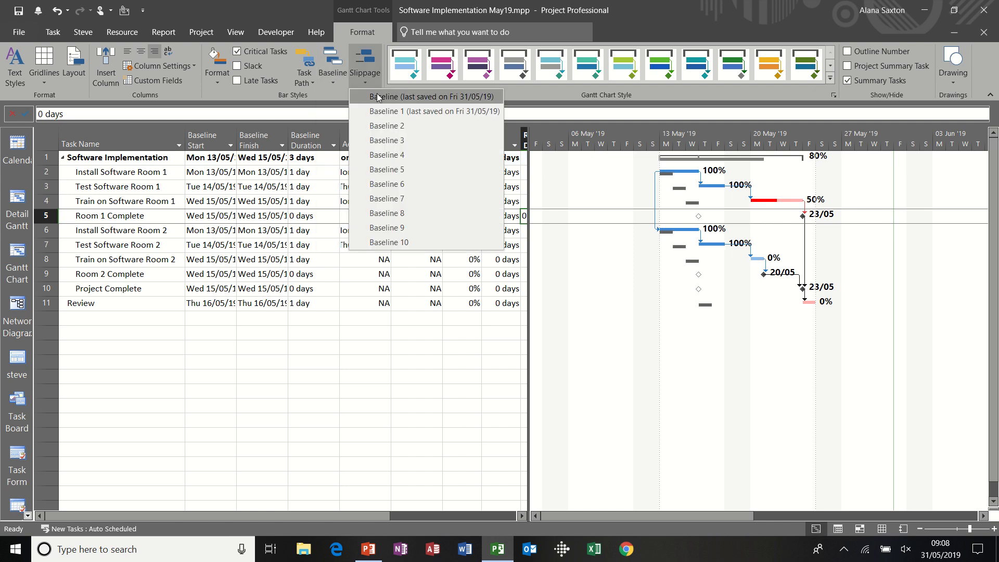
click(378, 98)
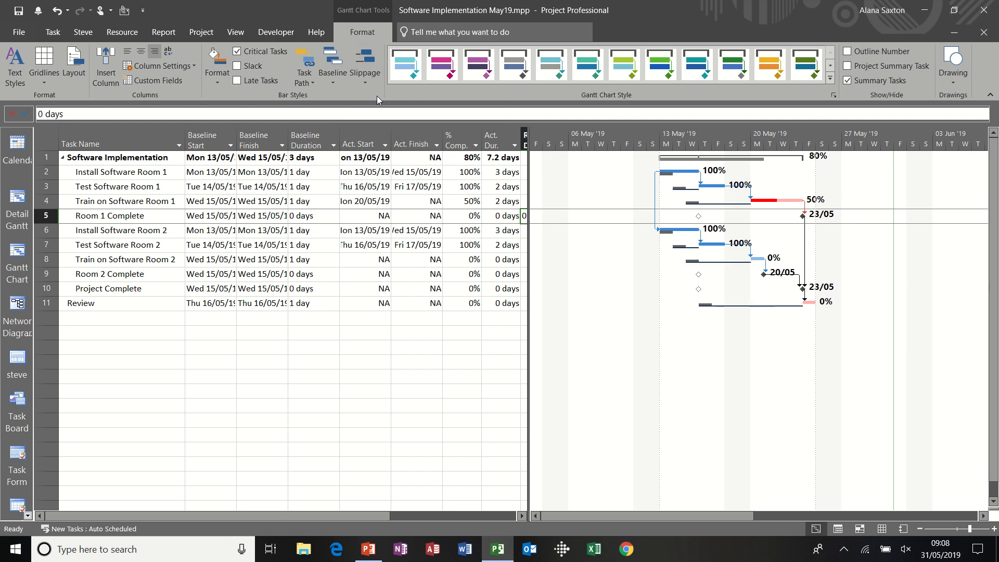
click(377, 83)
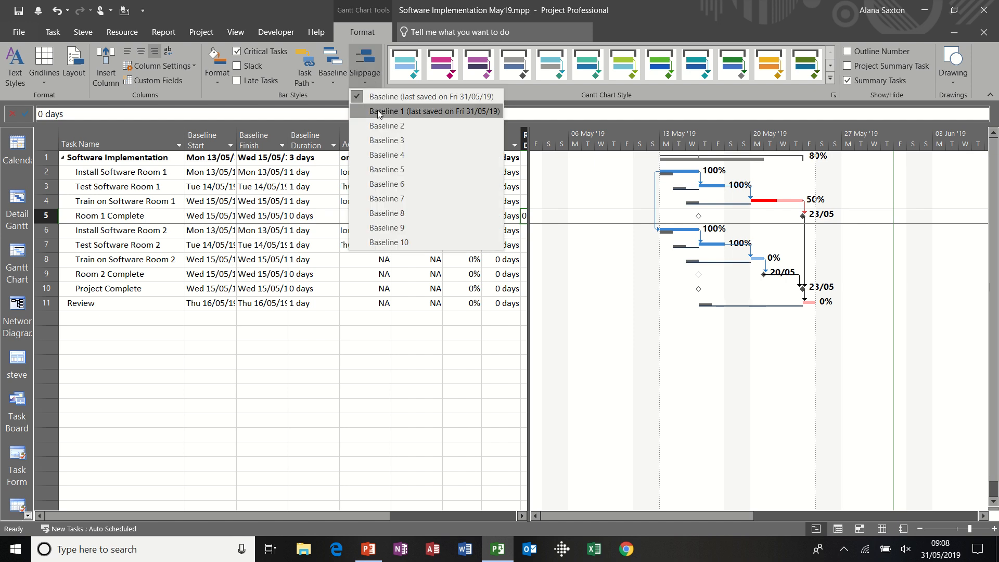
click(379, 110)
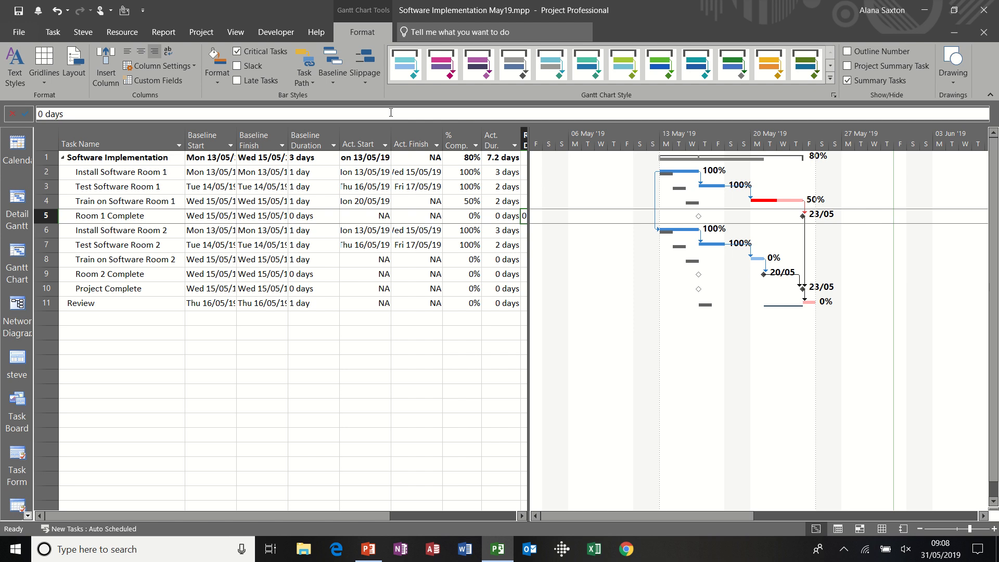
click(373, 82)
click(375, 110)
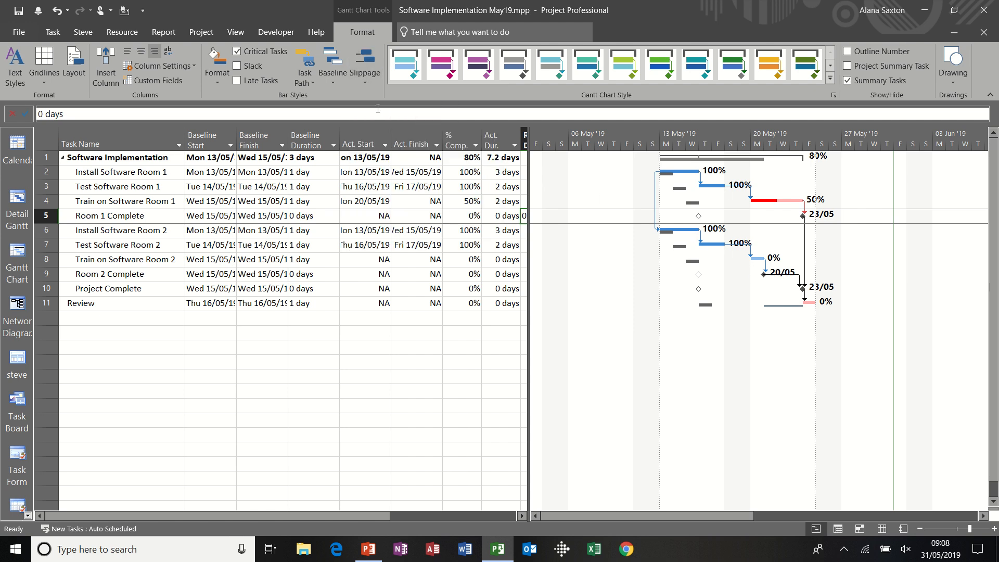
click(333, 82)
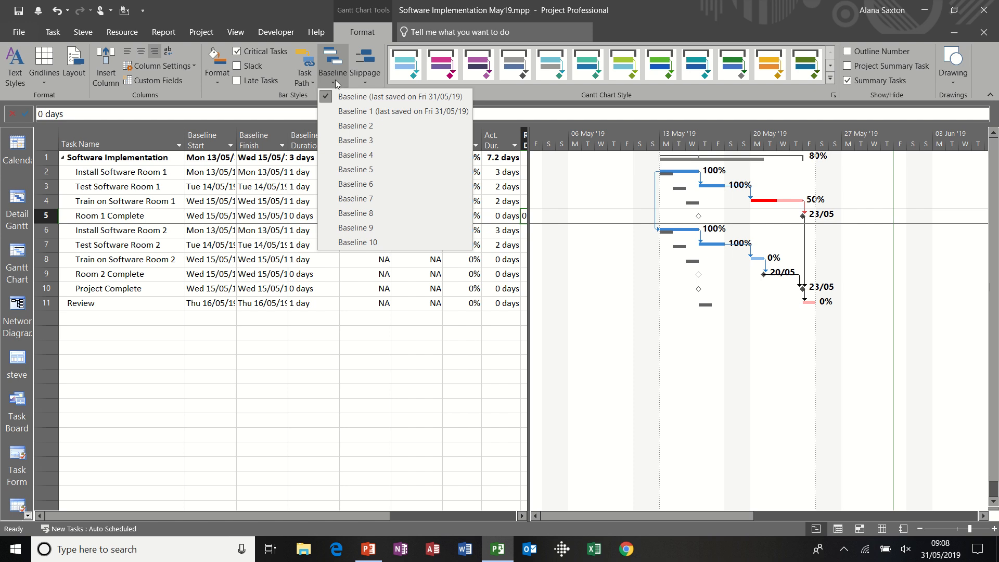
click(334, 79)
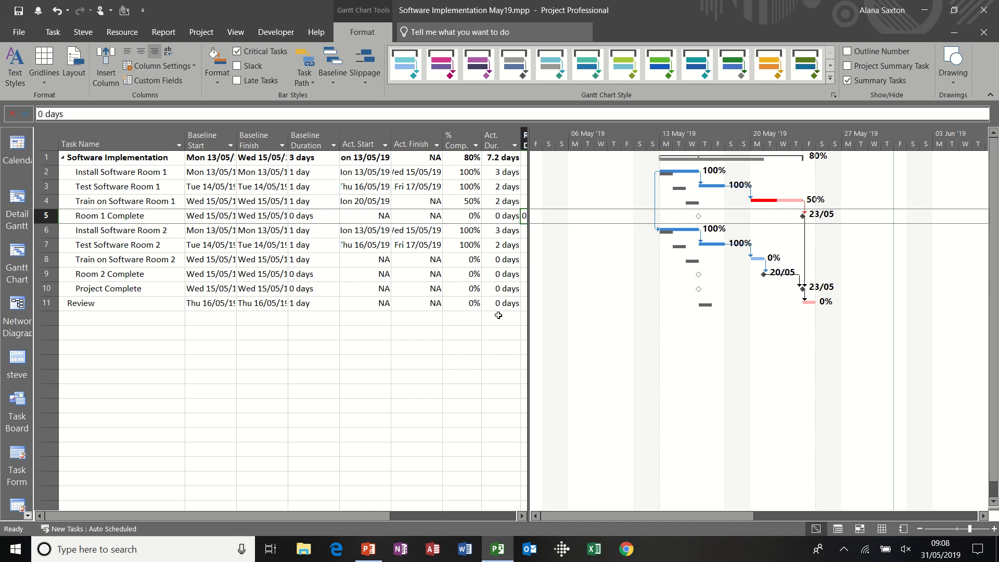
Apply the Multiple Baselines Gantt view and examine the project's baseline bars from 13 May '19 onwards.
click(235, 33)
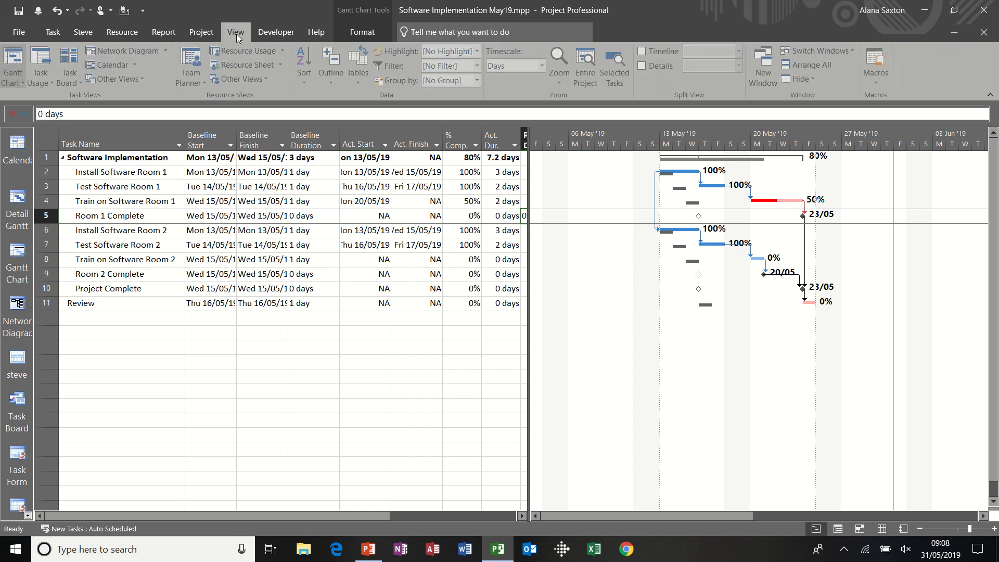
click(266, 79)
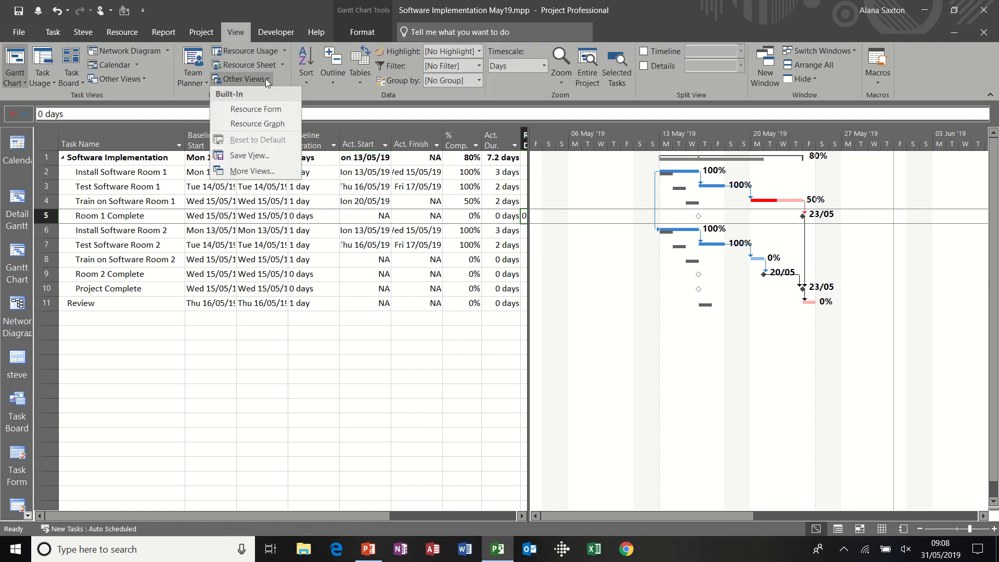
click(257, 167)
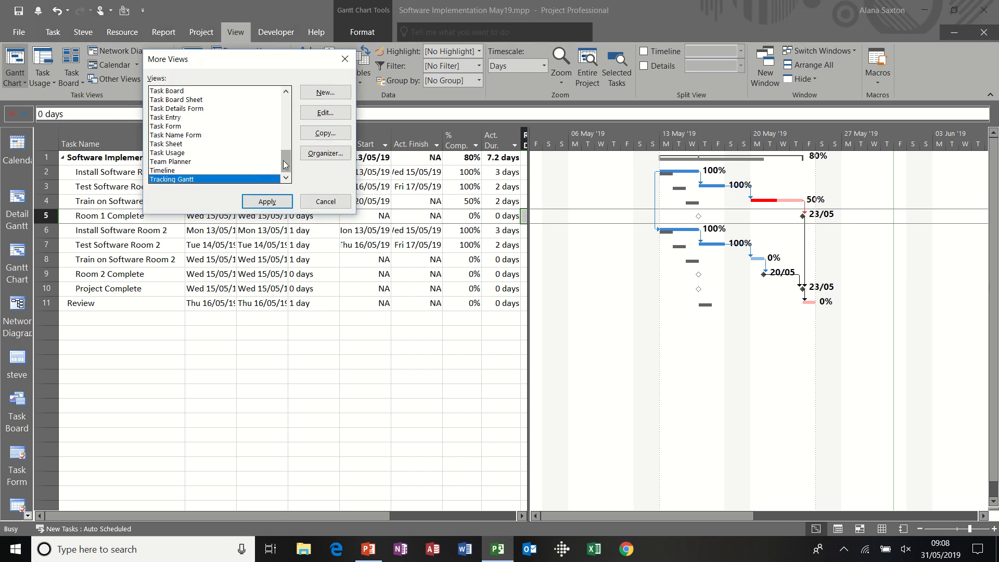
drag(283, 160, 286, 130)
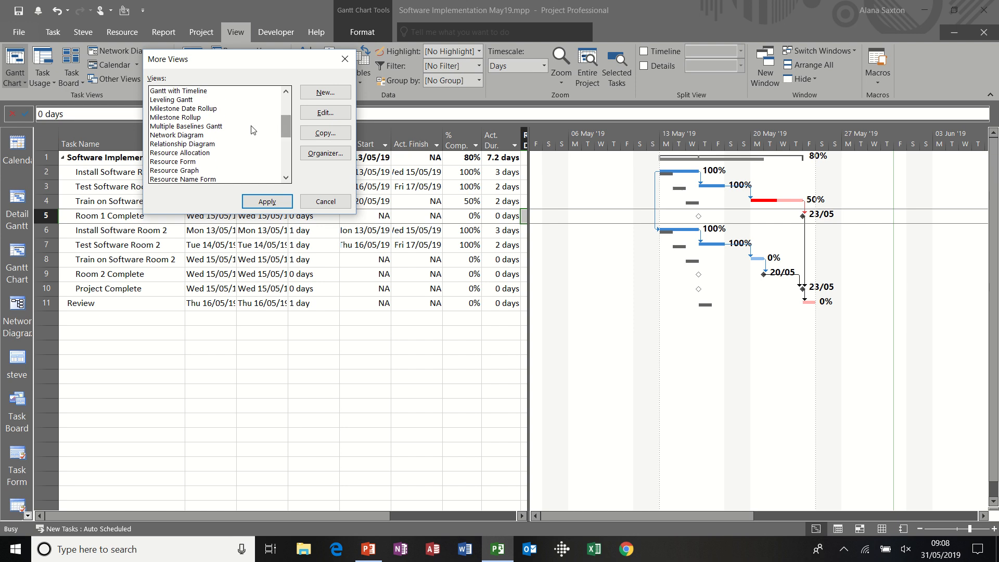
click(184, 126)
click(257, 203)
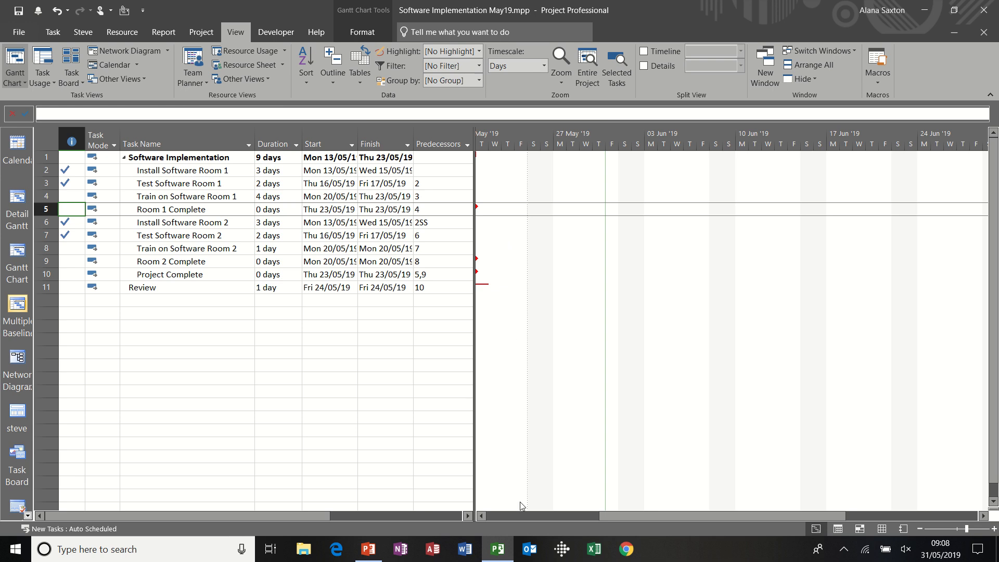
drag(484, 517, 484, 517)
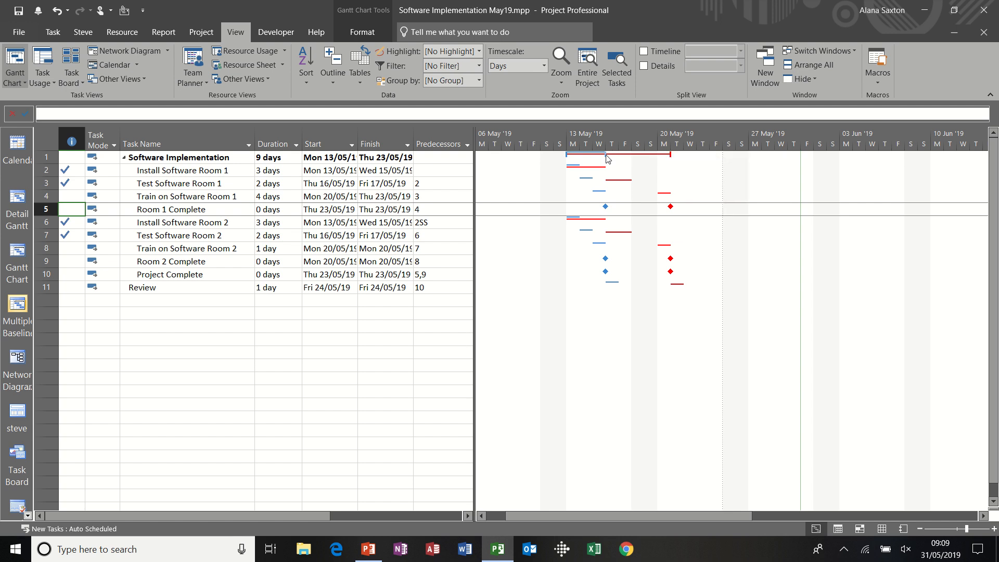
mouse_move(608, 158)
Switch to the Gantt Chart view and widen its task table to include the Predecessors and Resource Names columns.
click(15, 251)
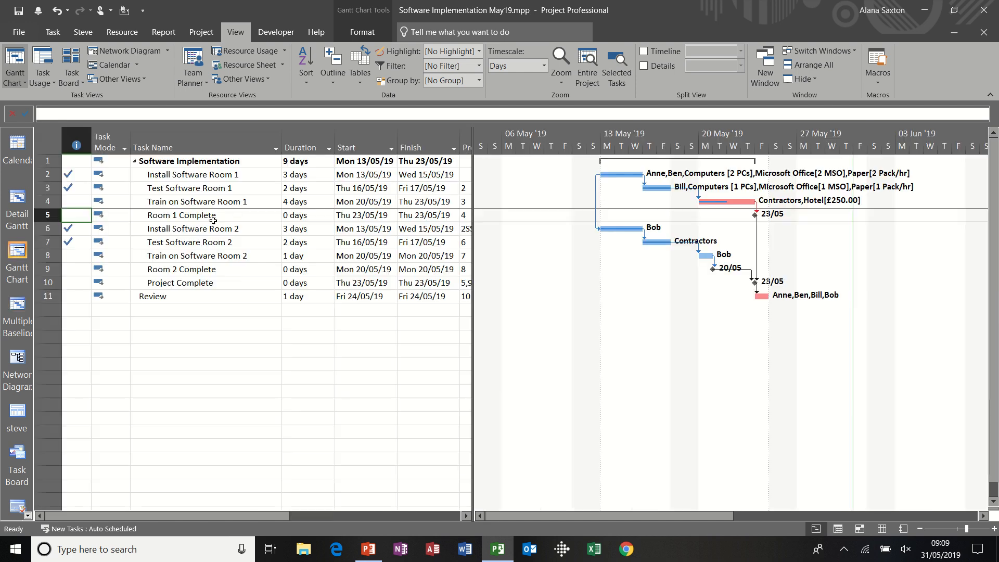
drag(473, 264, 592, 264)
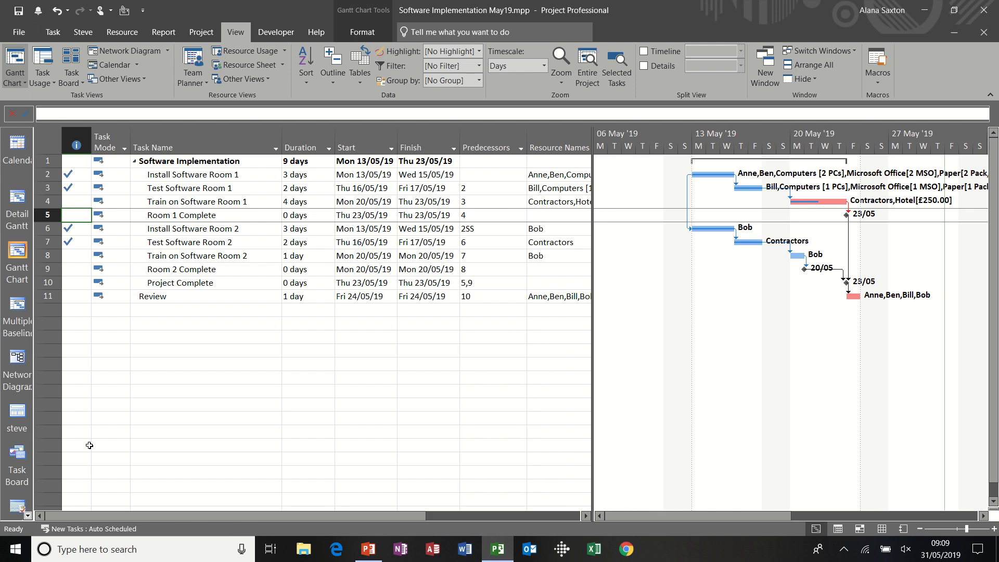
Return to the Tracking Gantt view and widen its table to include the full Rem. Dur. column.
click(28, 515)
click(28, 516)
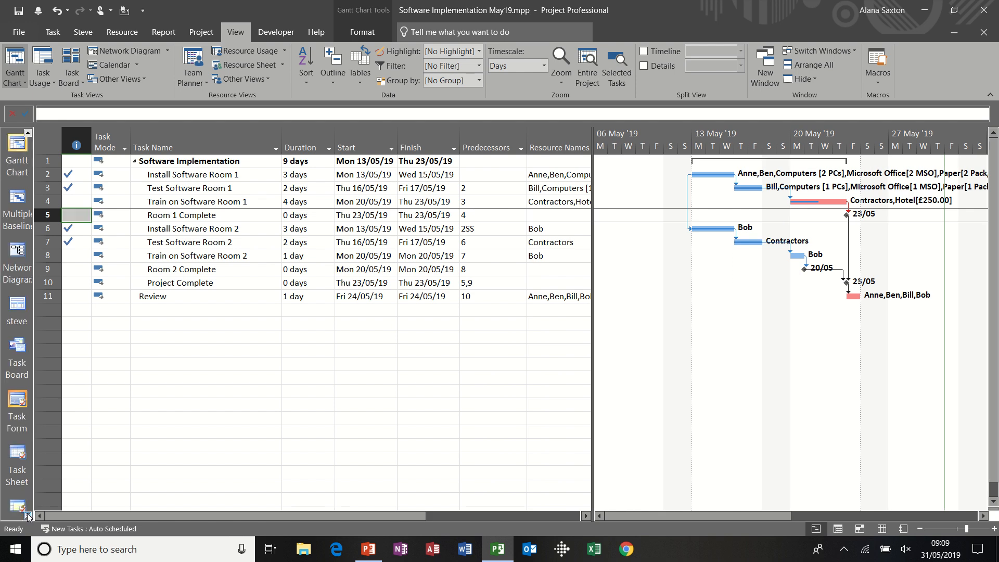
click(28, 515)
click(28, 516)
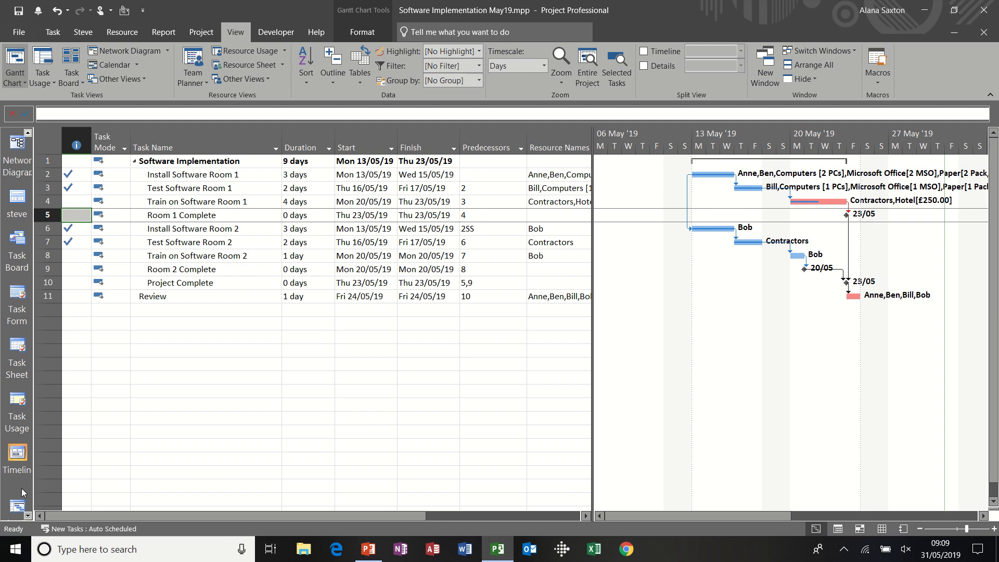
click(29, 516)
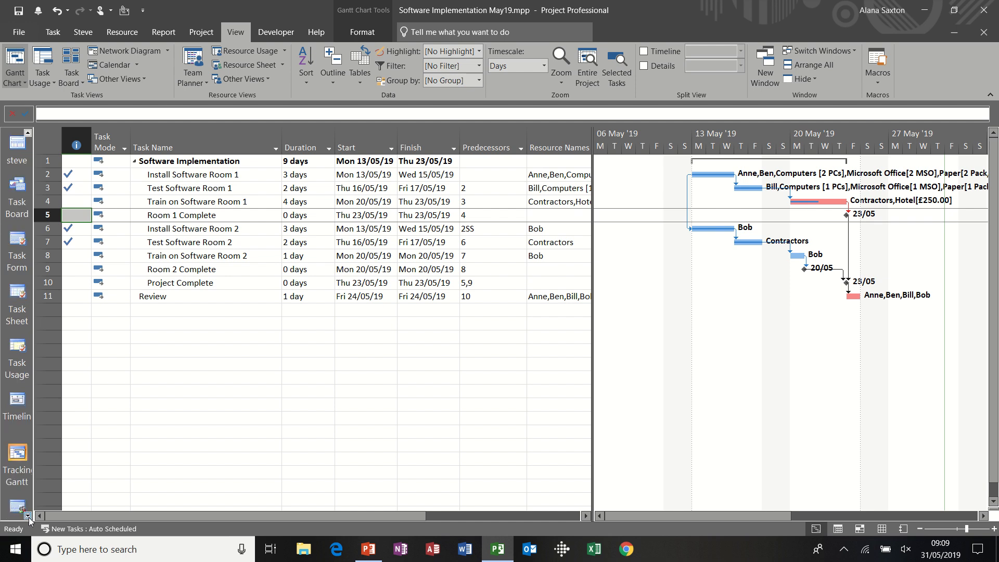
click(16, 452)
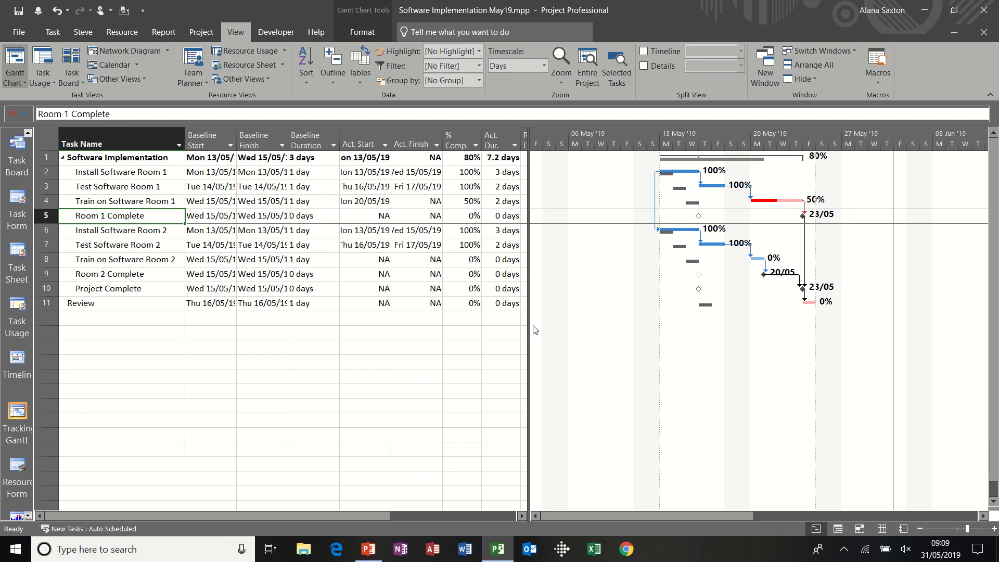
drag(529, 326, 564, 322)
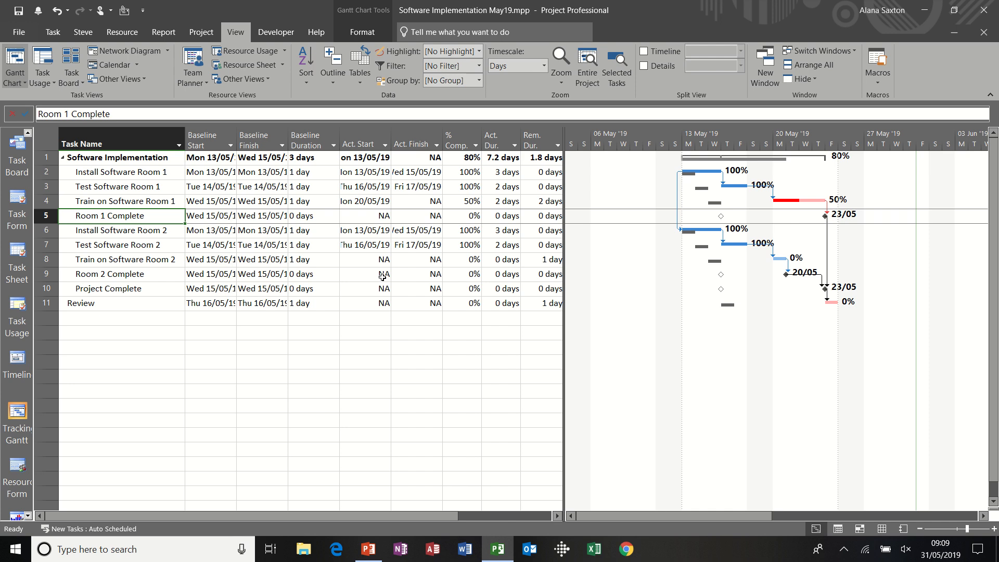
Open the Burndown dashboard report to review the work and task burndown charts.
click(160, 33)
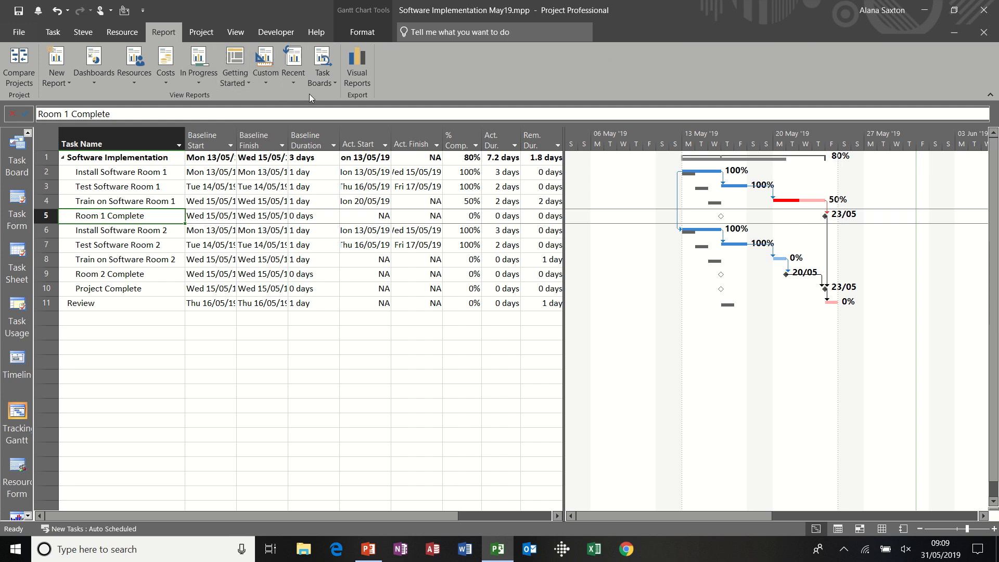
click(90, 82)
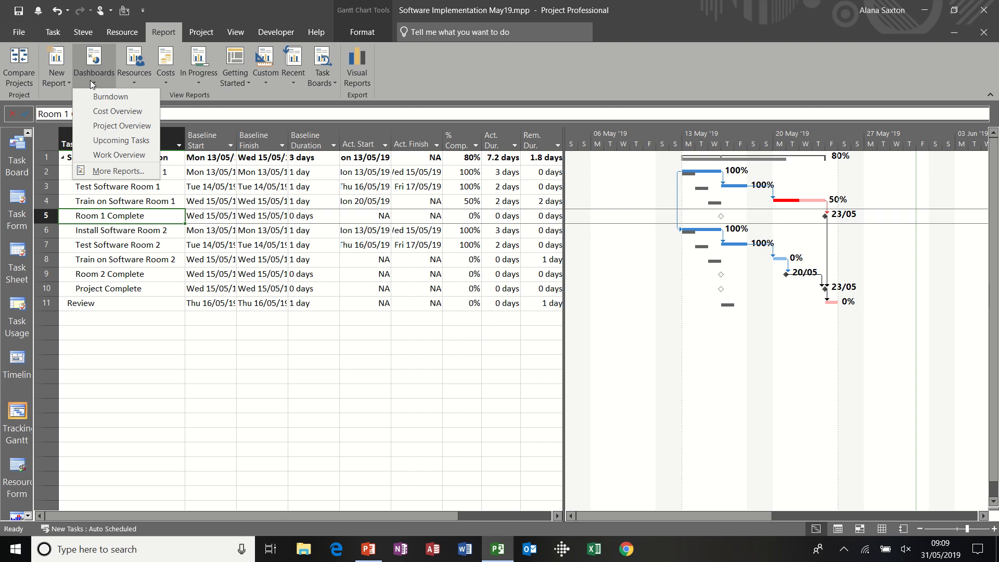
click(119, 99)
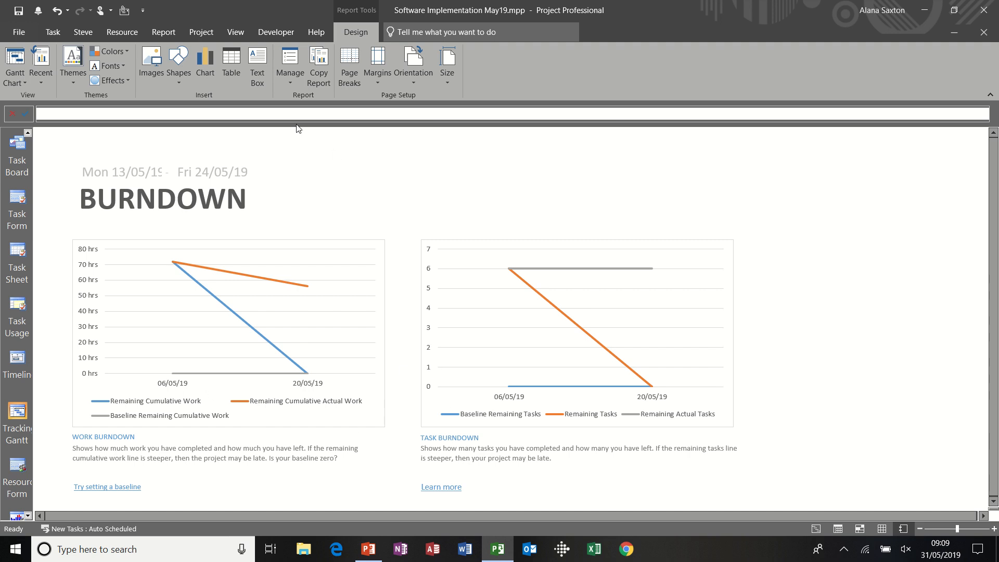
Open the Cost Overview dashboard report and review its progress versus cost chart and cost status table.
click(161, 32)
click(94, 85)
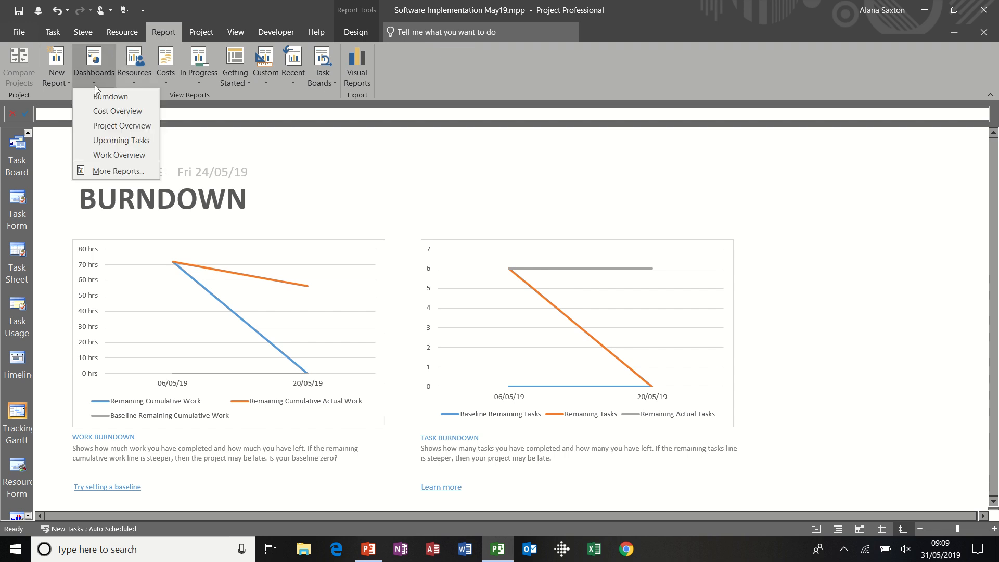
click(104, 110)
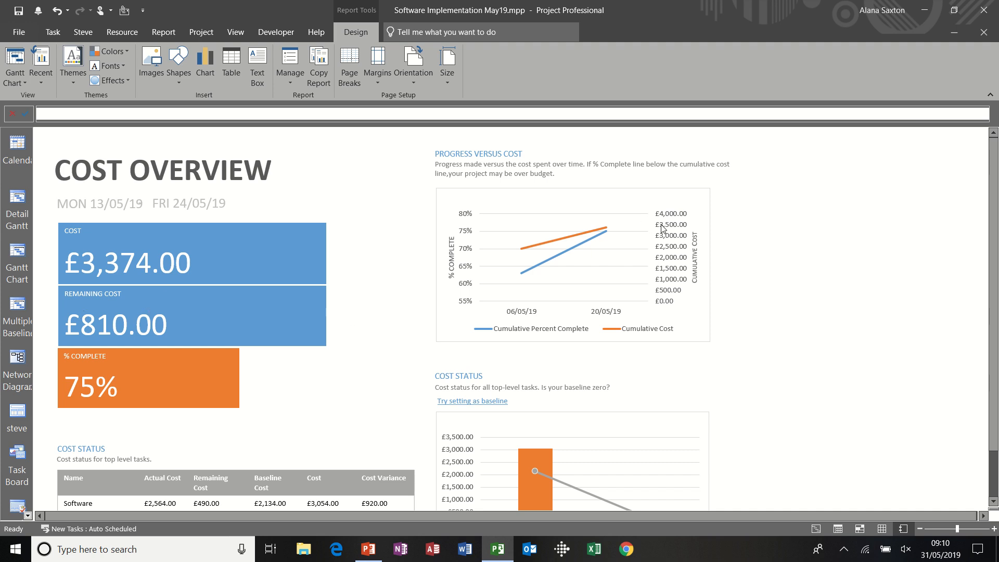
scroll(994, 166, down, 1)
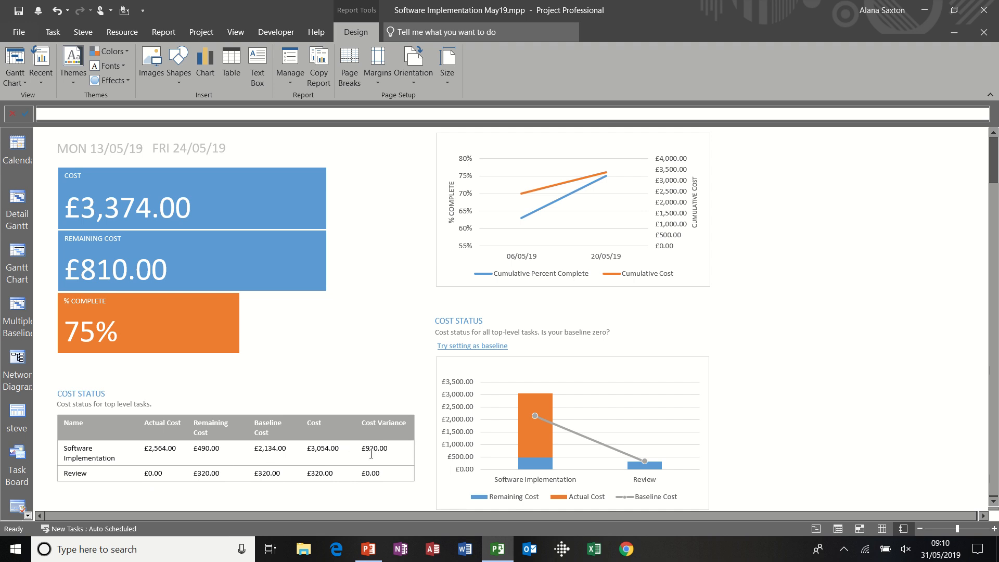
Open the Resource Overview report and review the resource stats, work status and remaining work table.
click(164, 34)
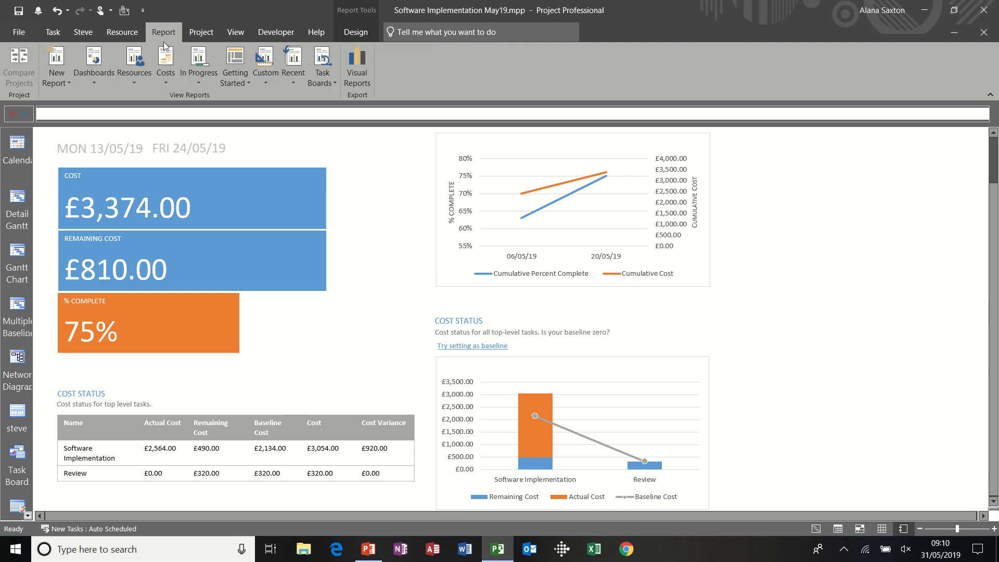
click(138, 82)
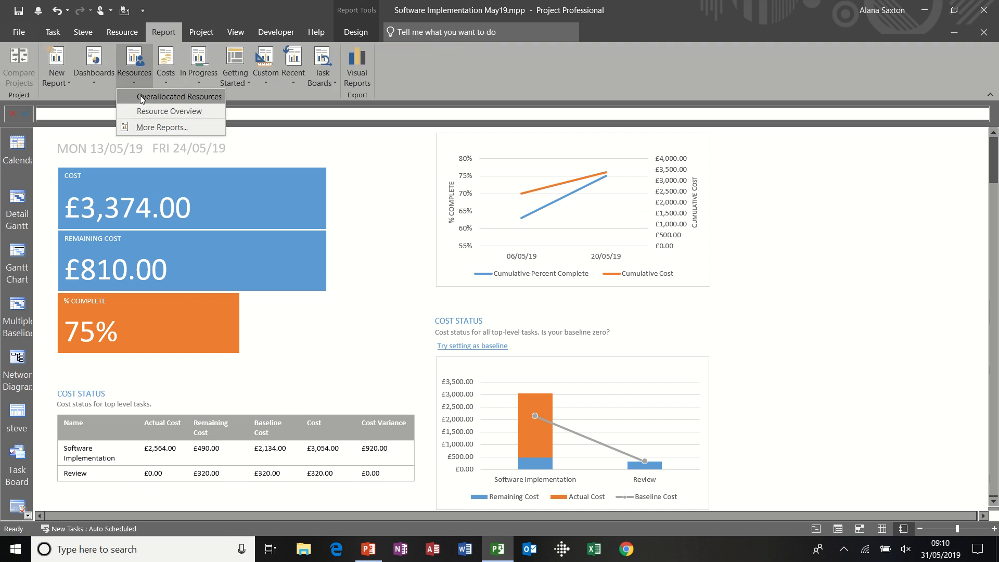
click(165, 110)
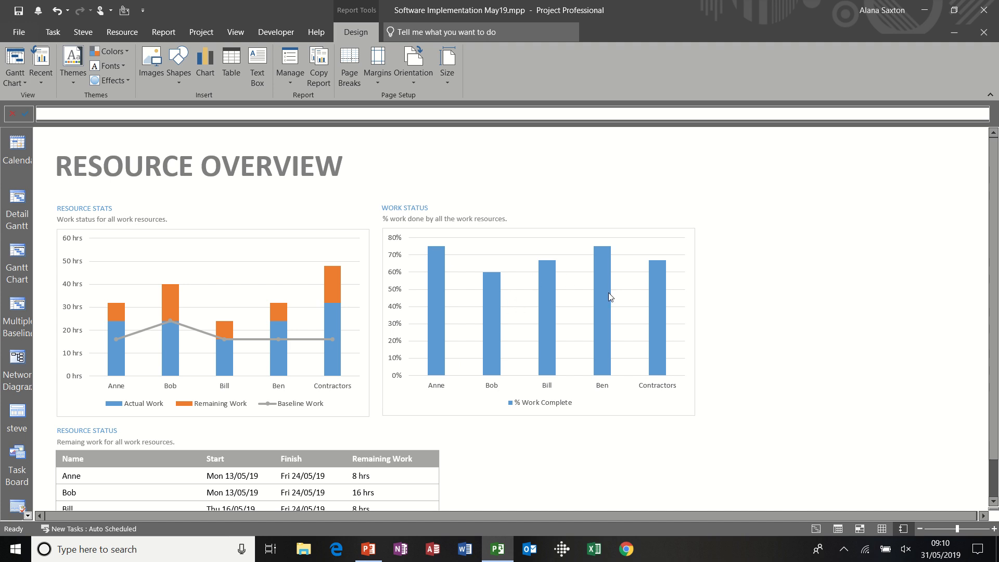
scroll(986, 234, down, 2)
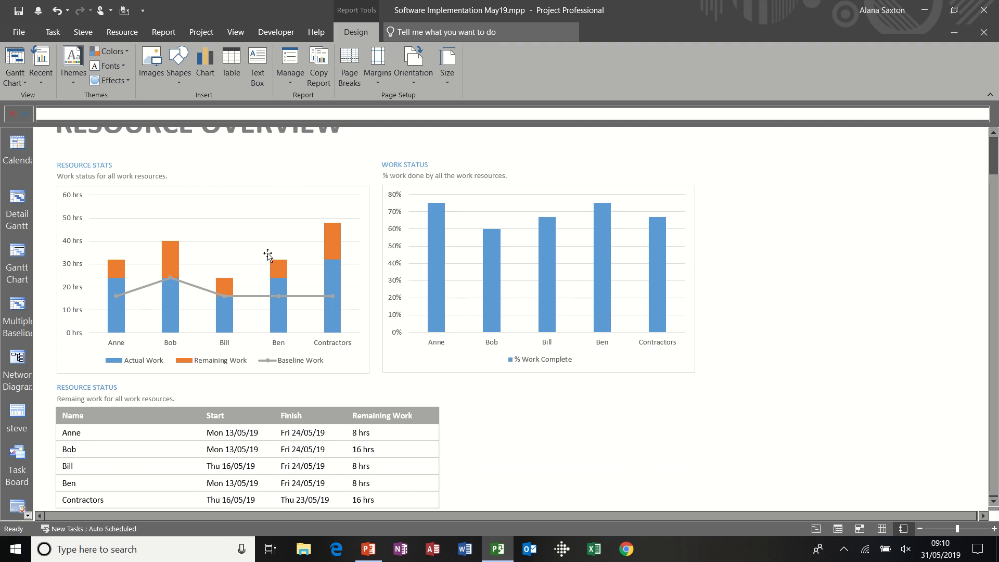
Open the Cash Flow report from the cost reports to review the project's costs and variance.
click(169, 33)
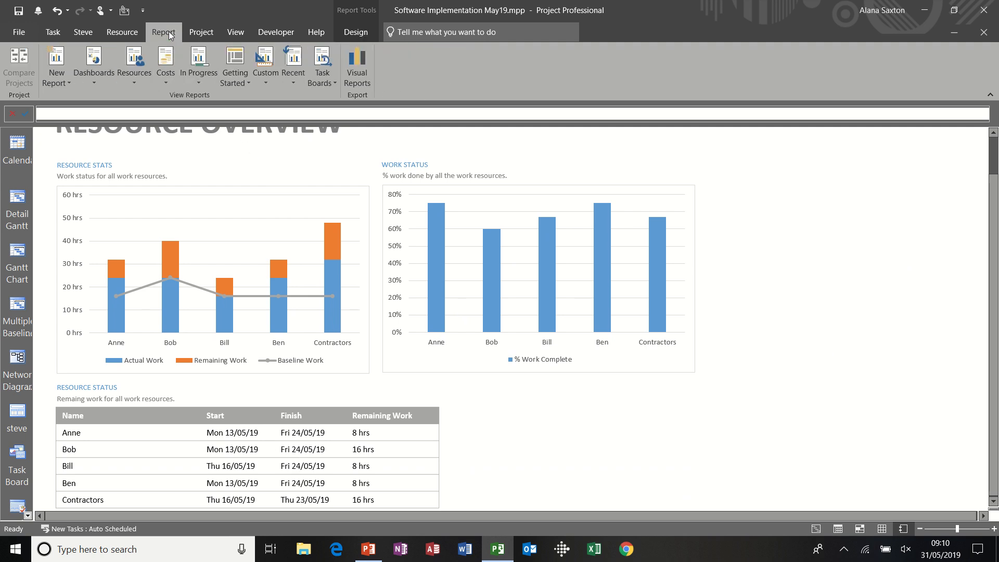
click(167, 83)
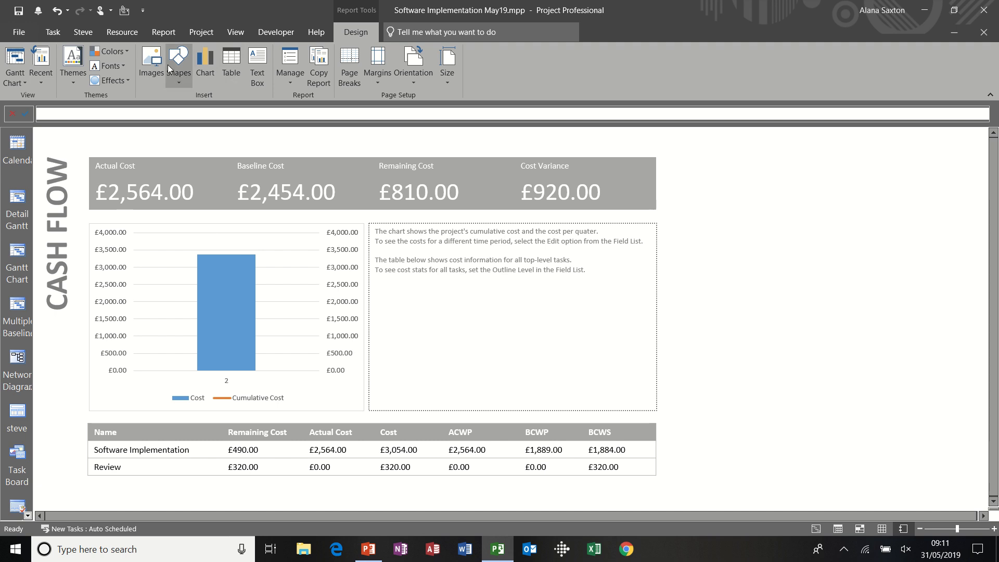
click(157, 33)
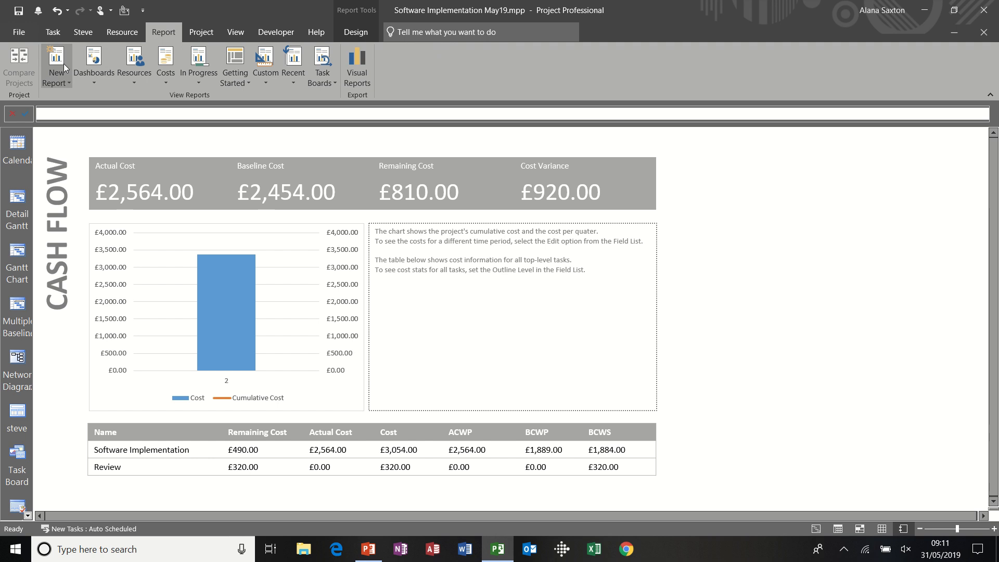
click(266, 80)
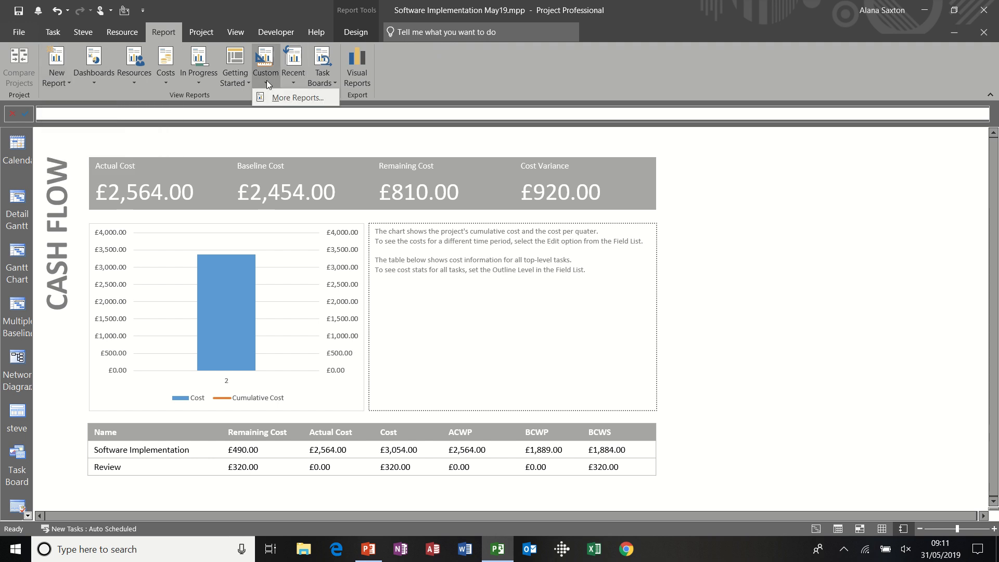
click(292, 81)
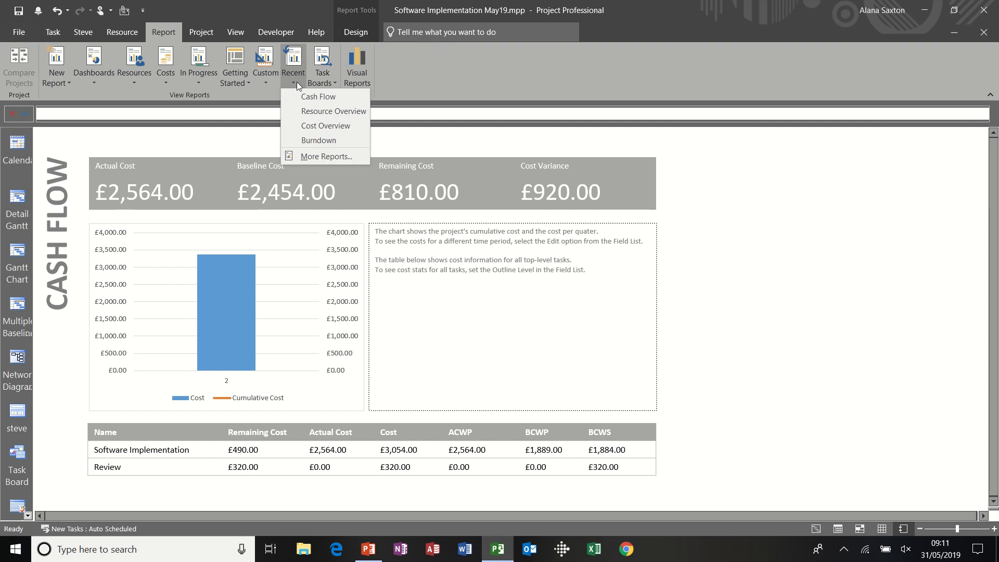
click(268, 81)
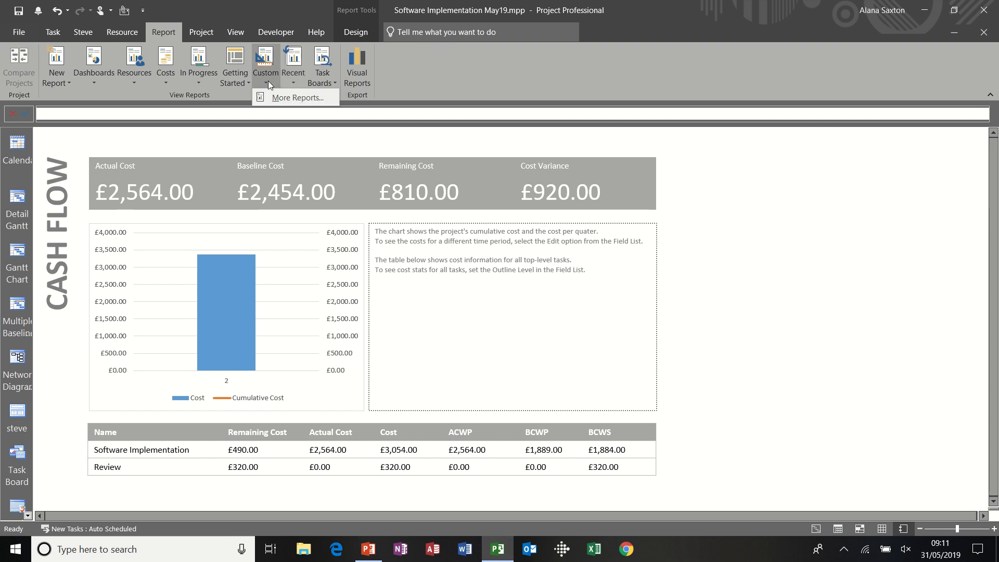
Create a new blank report and enter a first name as the report name.
click(60, 76)
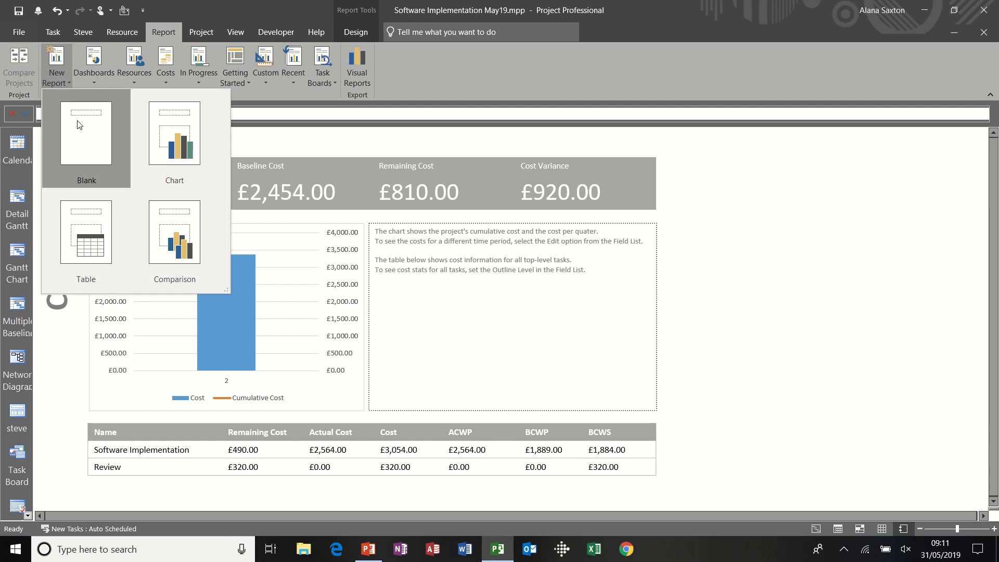
click(88, 141)
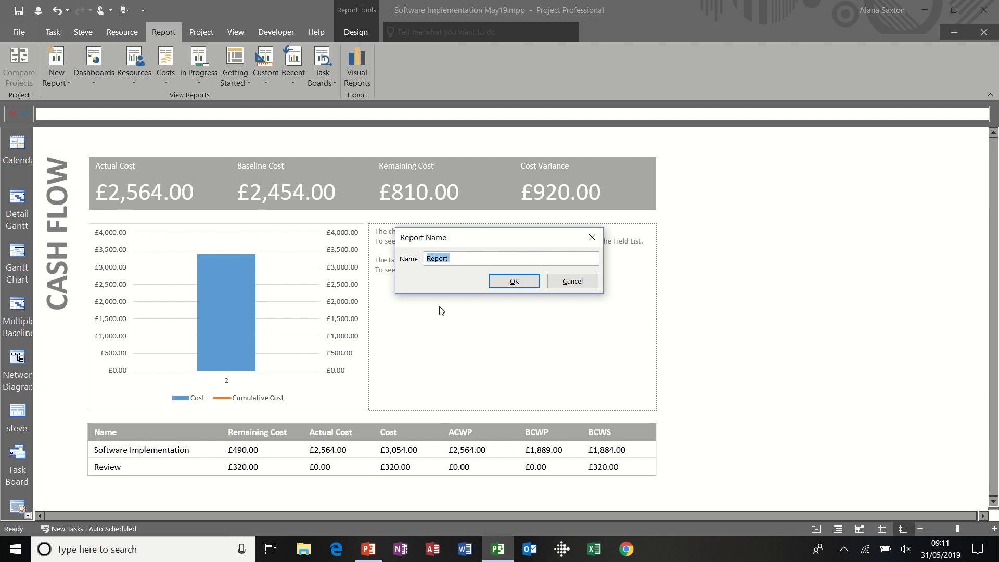
text(steve)
click(502, 282)
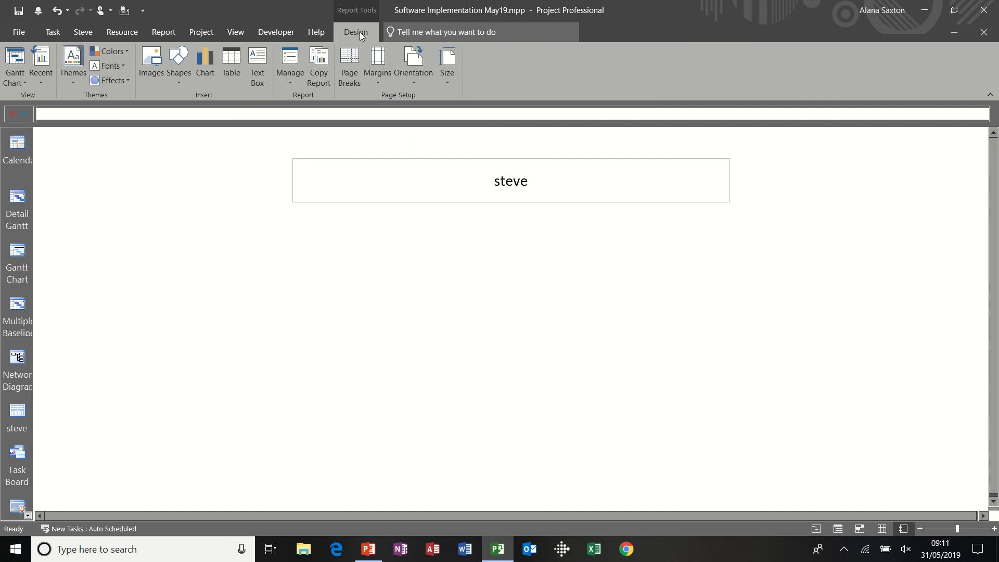
Insert a clustered column chart in the report and place it at the left edge of the page, below the title.
click(206, 61)
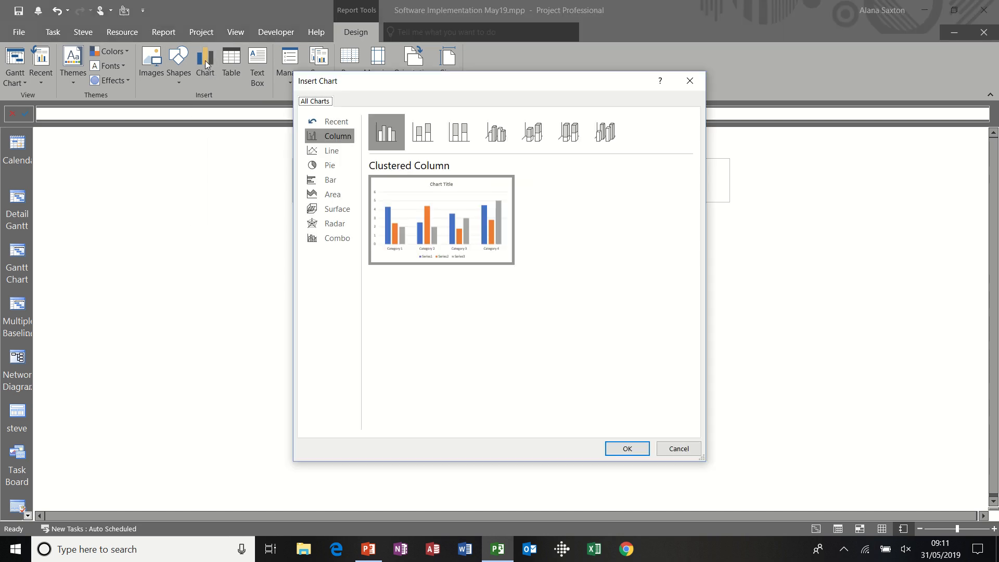
double_click(385, 136)
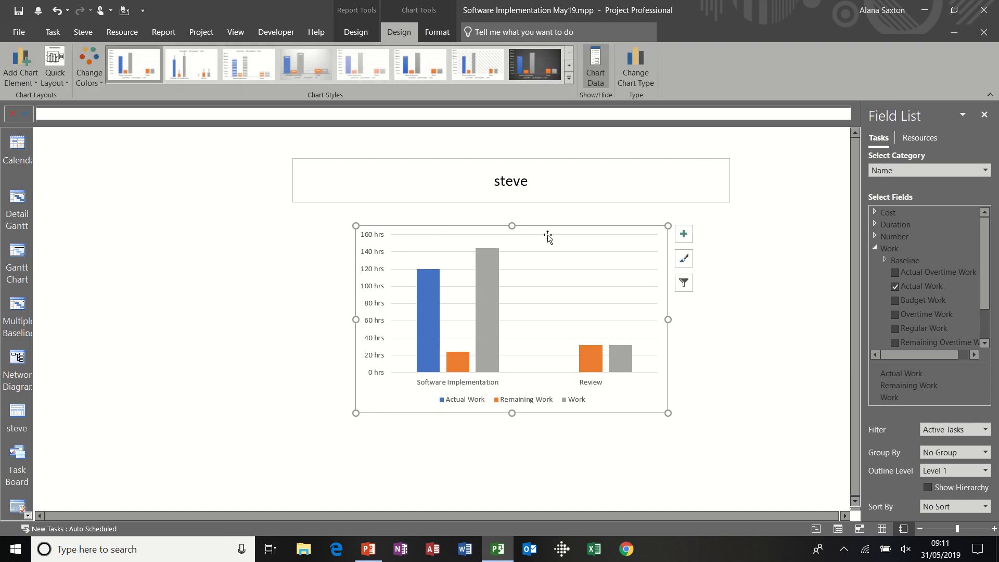
drag(548, 230, 272, 227)
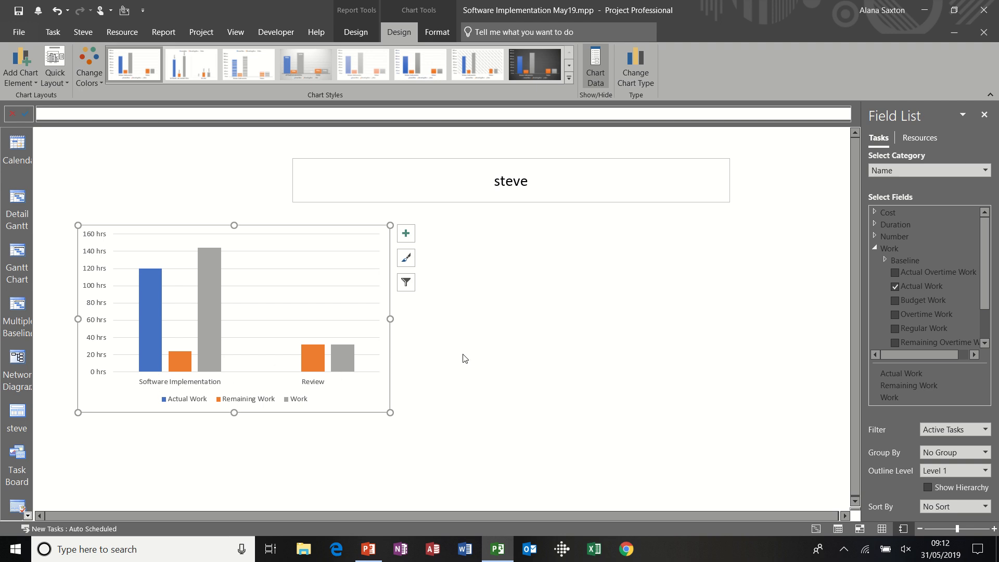
click(466, 244)
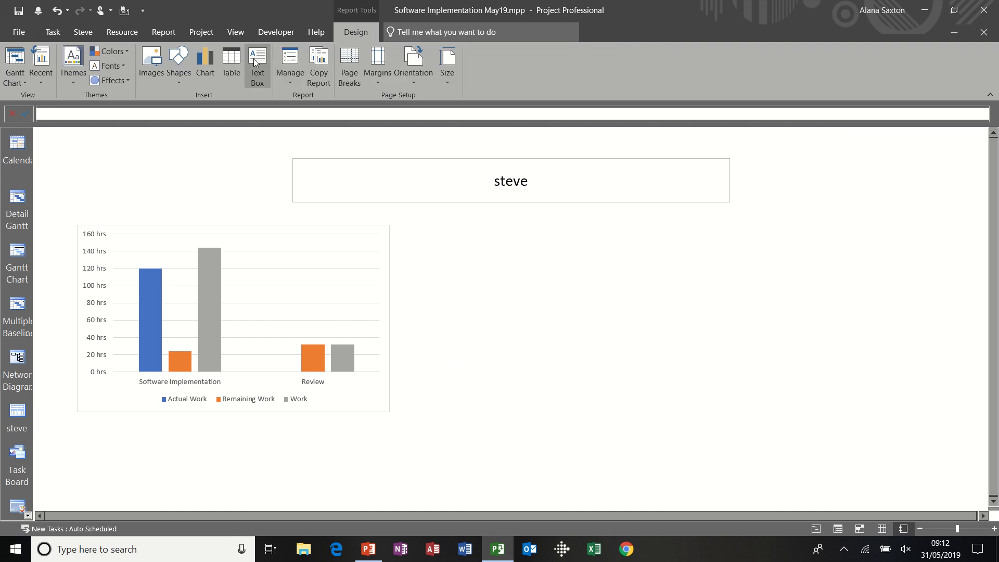
Insert a table in the report and place it beside the work chart, below the title.
click(232, 64)
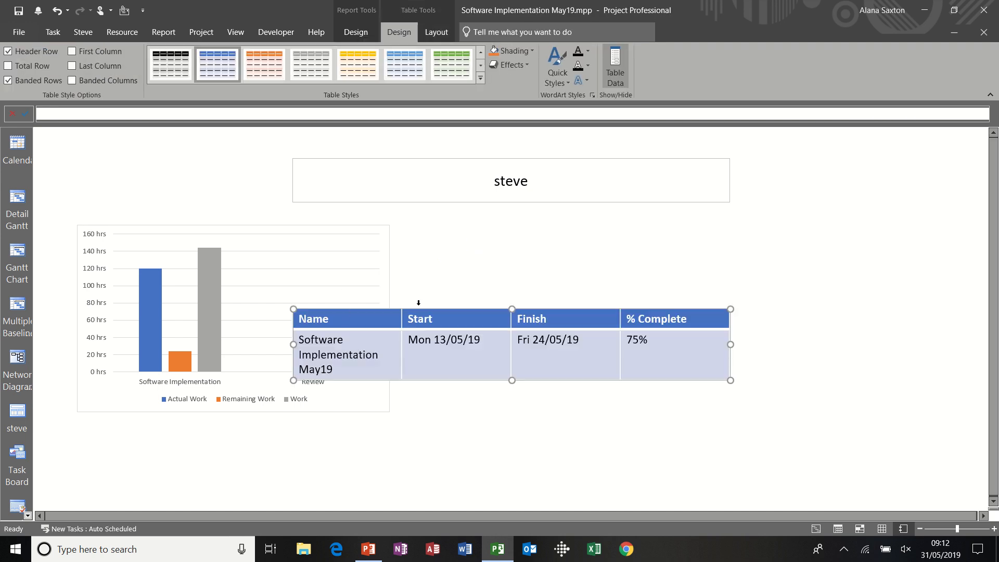
drag(427, 311, 530, 231)
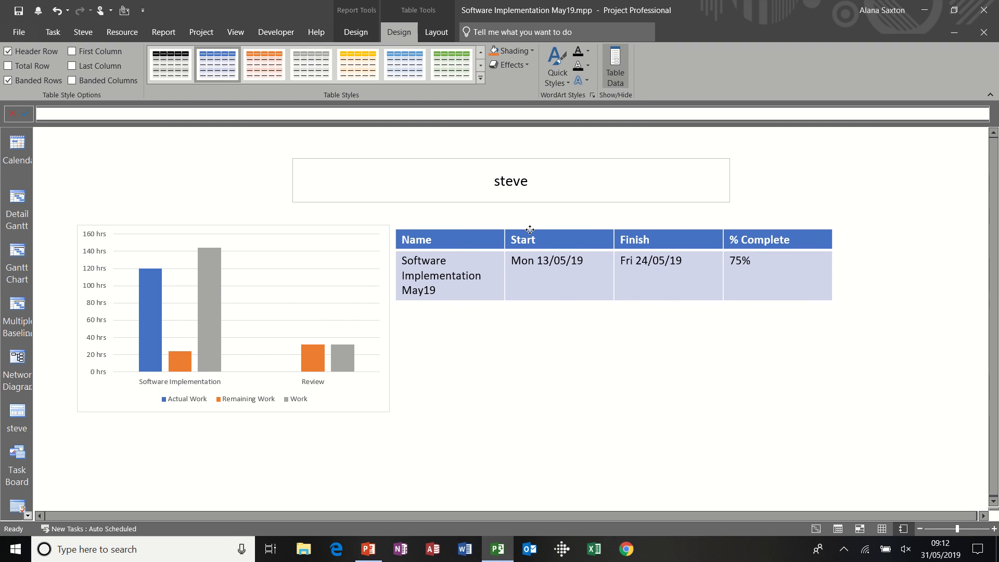
click(541, 278)
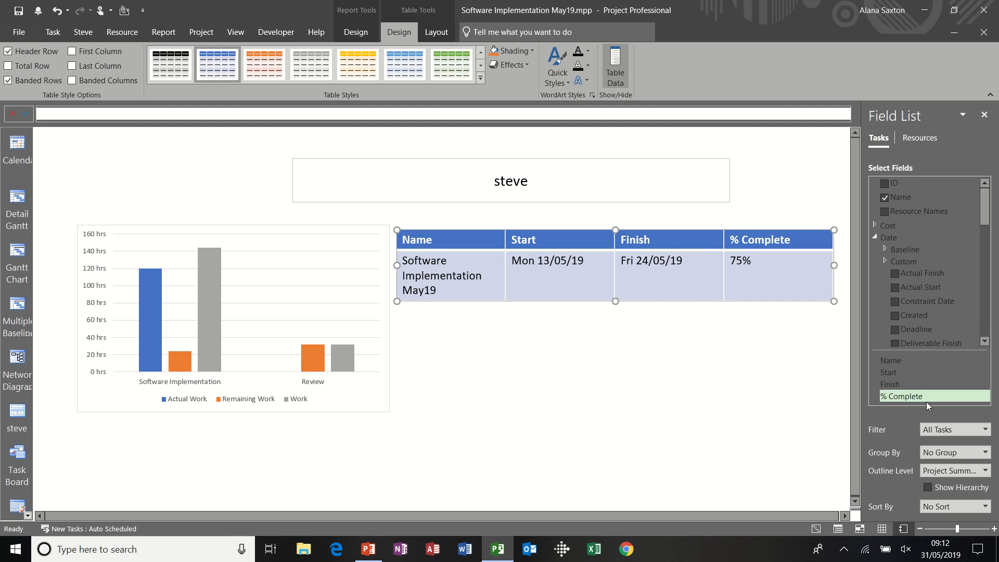
Remove the Start and Finish fields from the table, keeping only Name and % Complete.
click(889, 372)
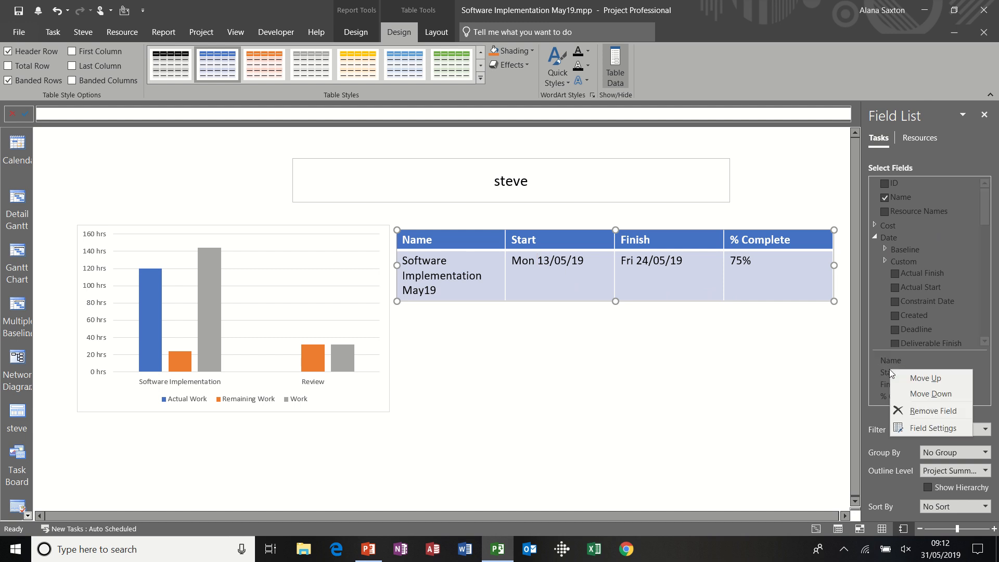
click(908, 410)
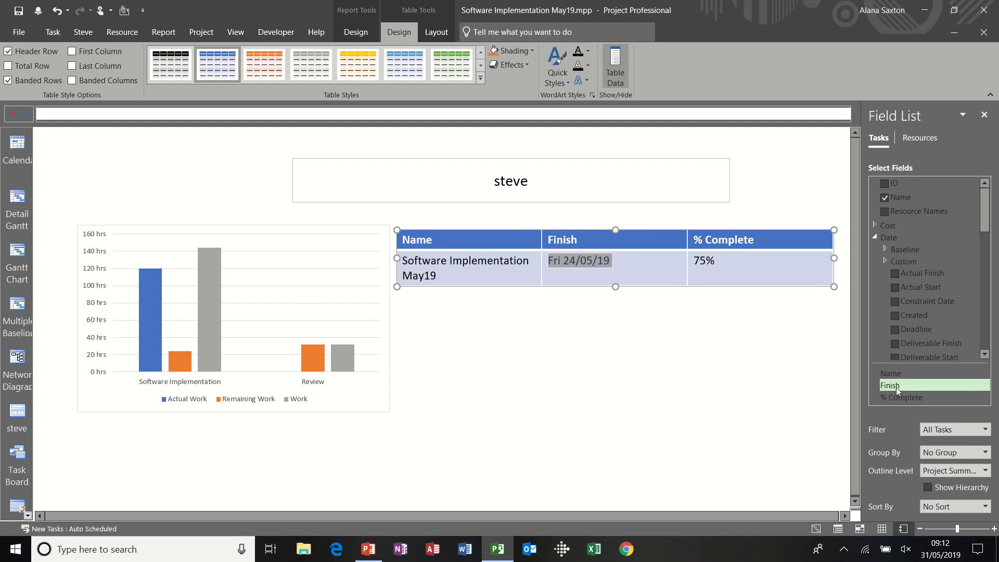
click(895, 386)
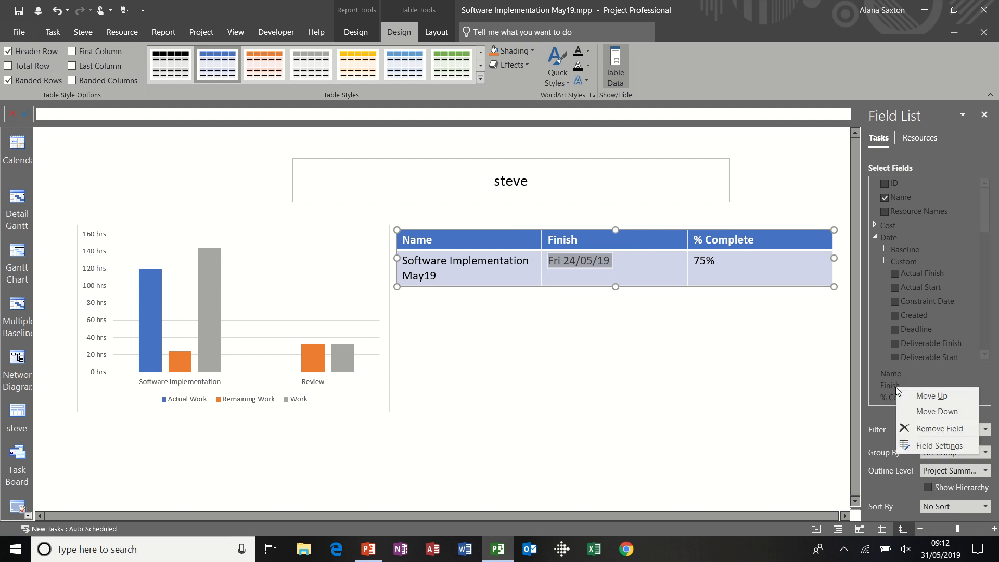
click(910, 427)
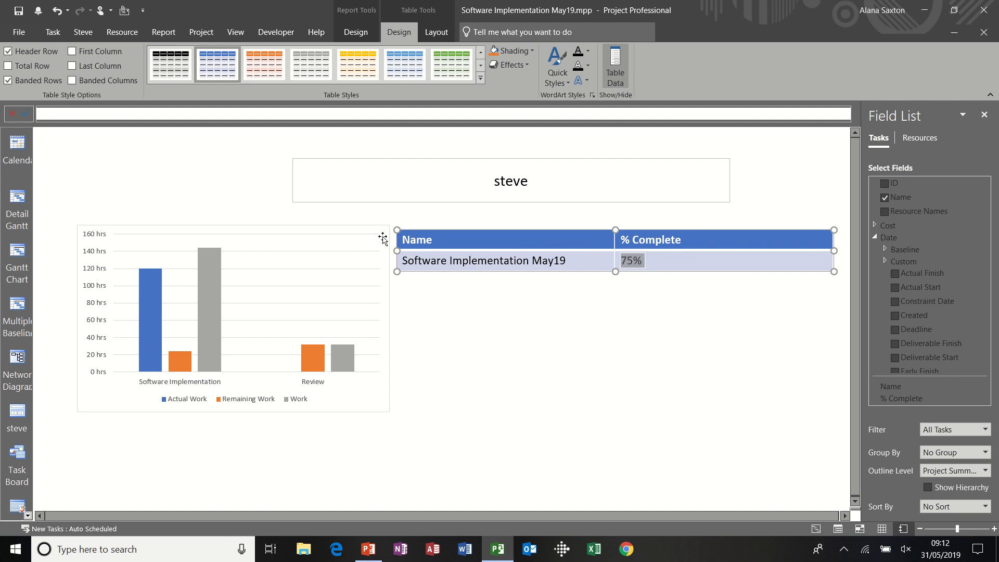
Place the table directly above the chart and narrow it to about the chart's width, lowering the chart to make room.
drag(374, 227, 374, 266)
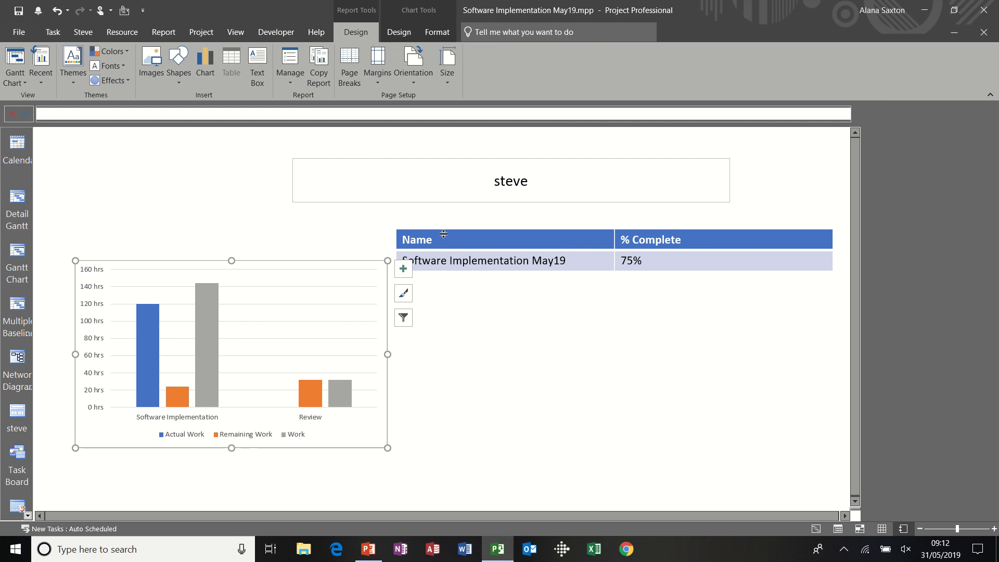
click(394, 233)
drag(413, 232, 95, 219)
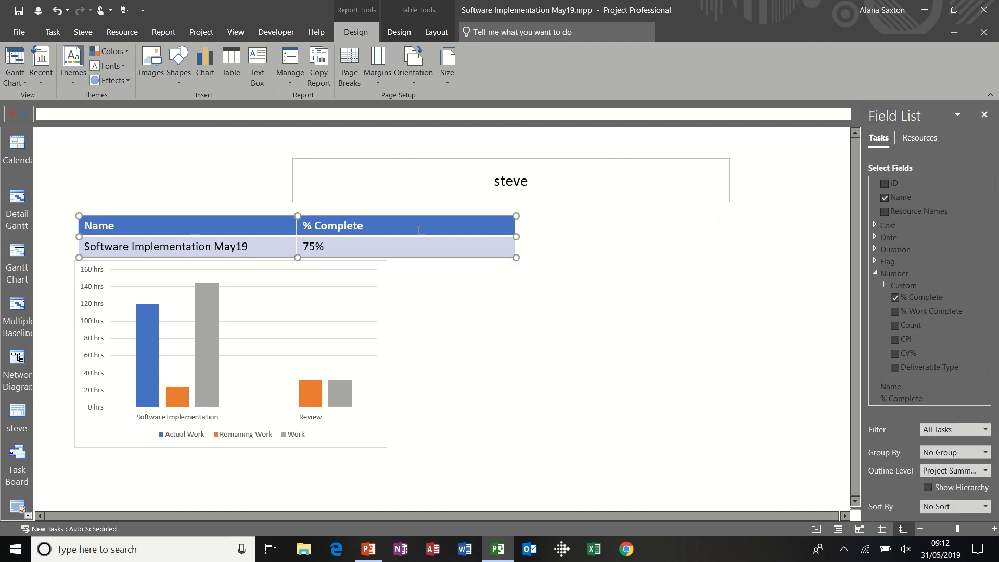
drag(516, 236, 379, 240)
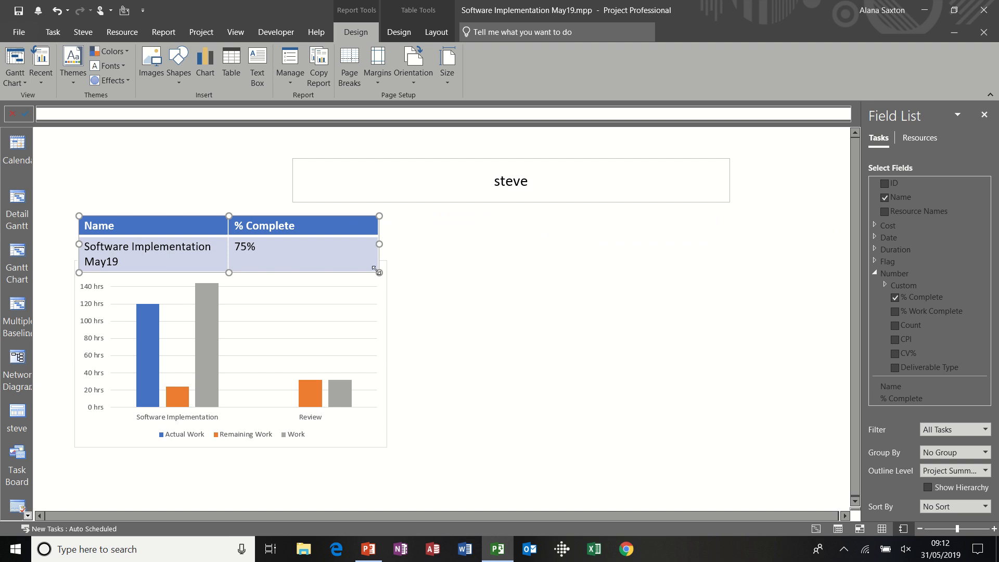
mouse_move(386, 283)
mouse_down()
mouse_move(380, 295)
mouse_move(389, 297)
mouse_up()
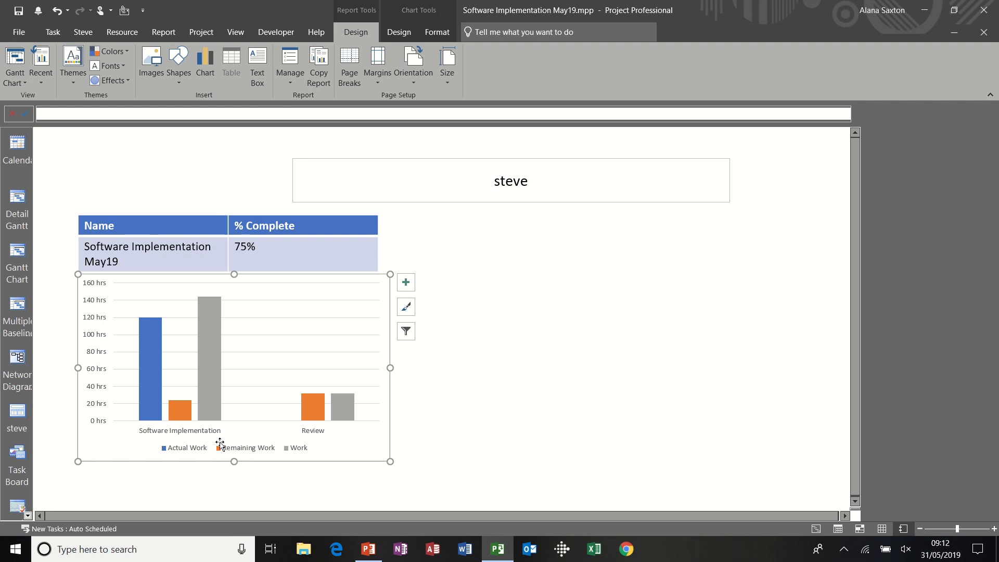
Insert a second clustered column chart and align it beside the first one.
click(397, 252)
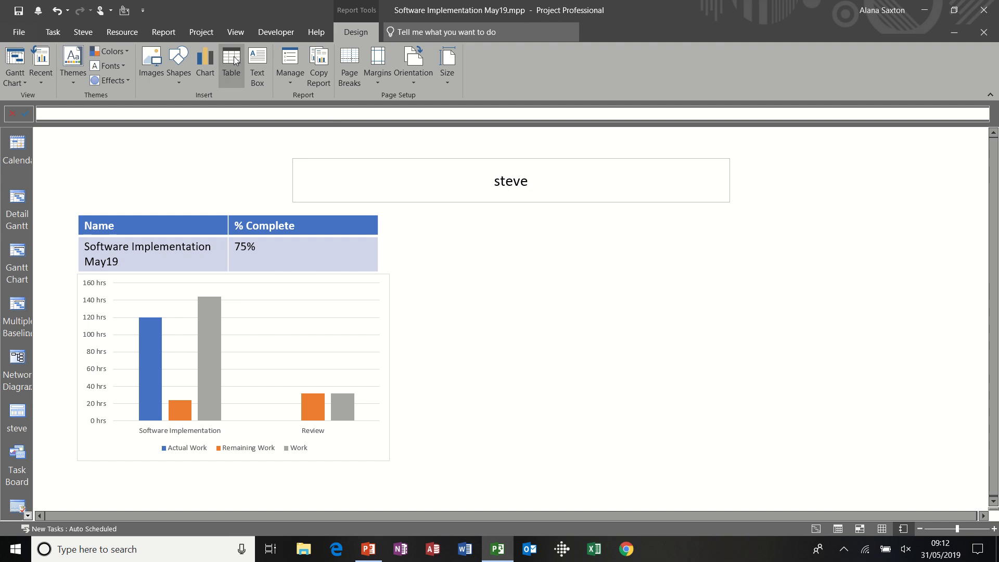
click(205, 61)
double_click(386, 132)
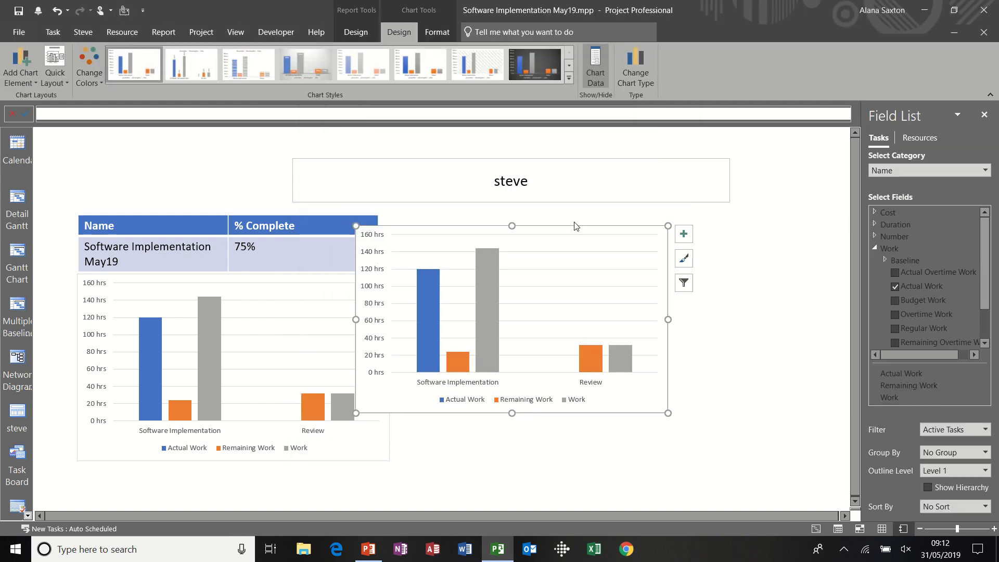
drag(575, 226, 612, 273)
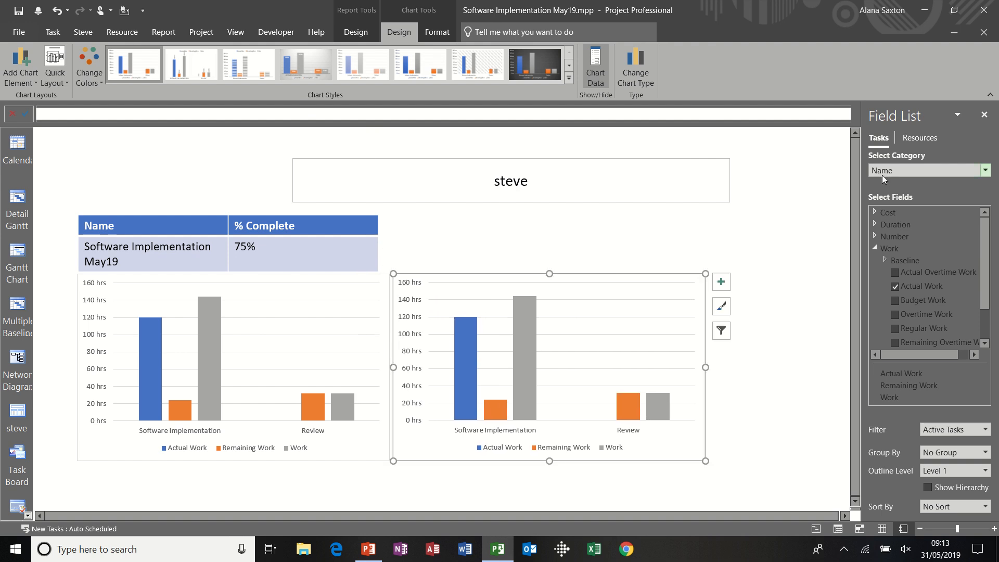
Base the second chart on resource data and filter it to Resources - Work.
click(921, 139)
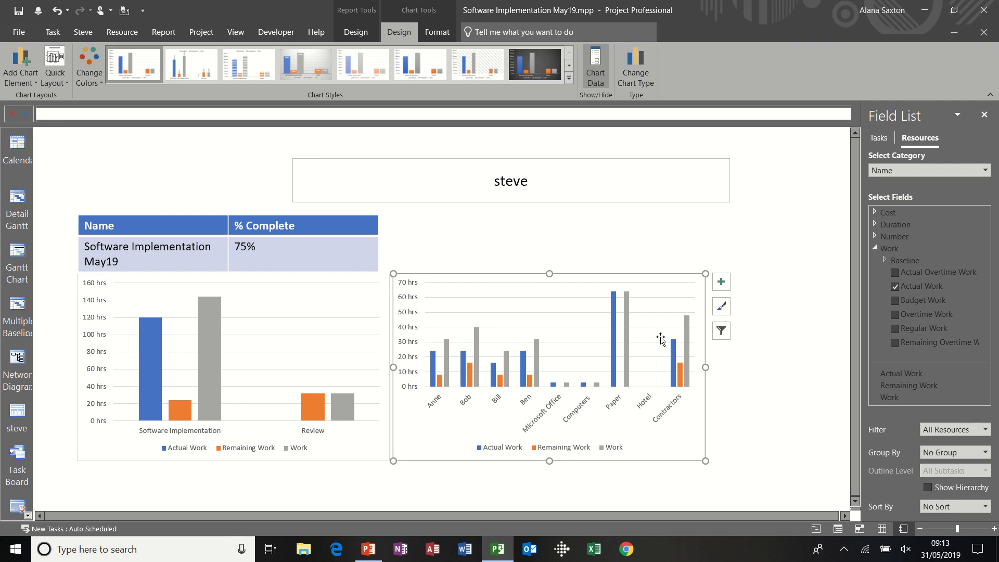
click(986, 430)
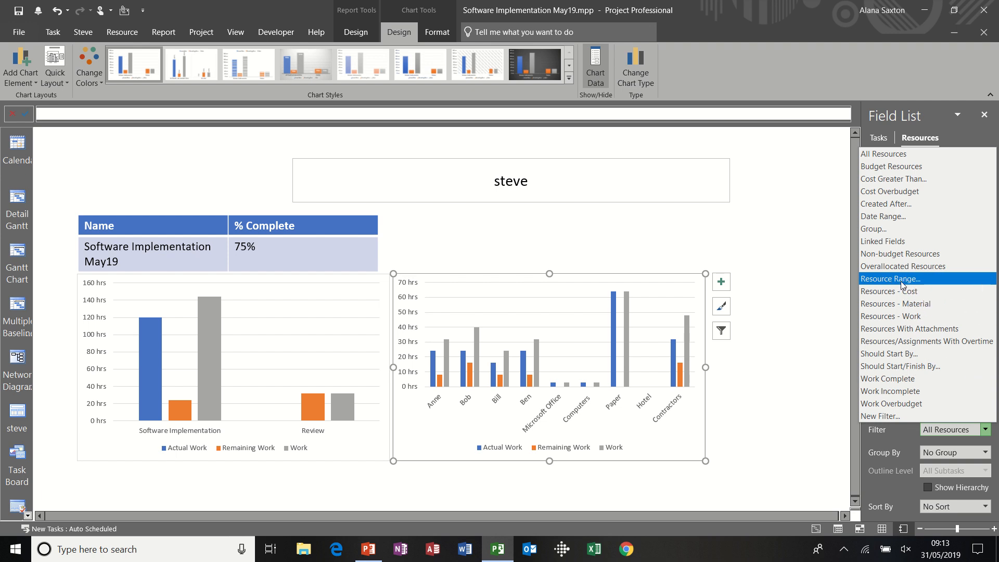
click(918, 317)
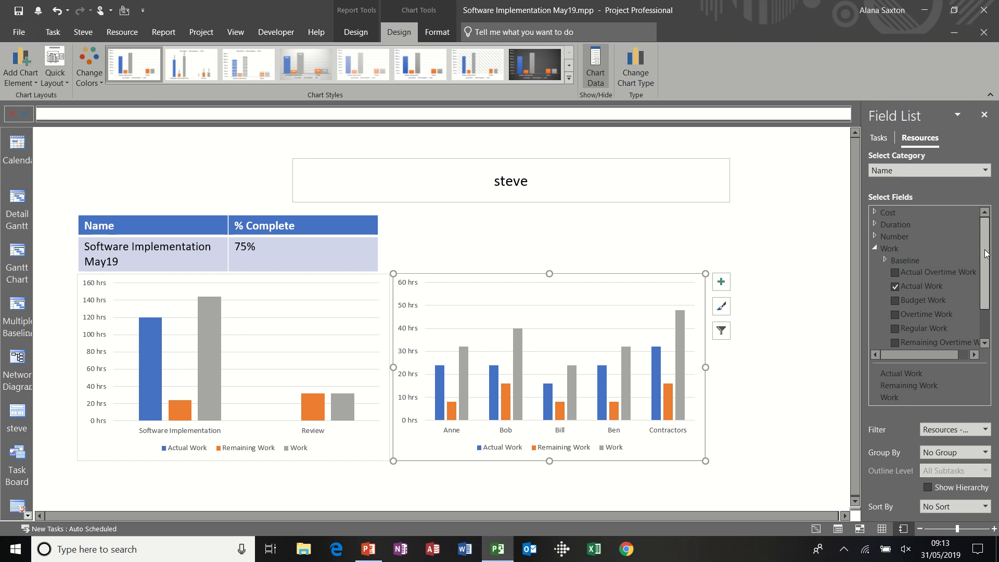
Try adding the Work Variance field to the resource chart and remove it again.
drag(984, 255, 984, 307)
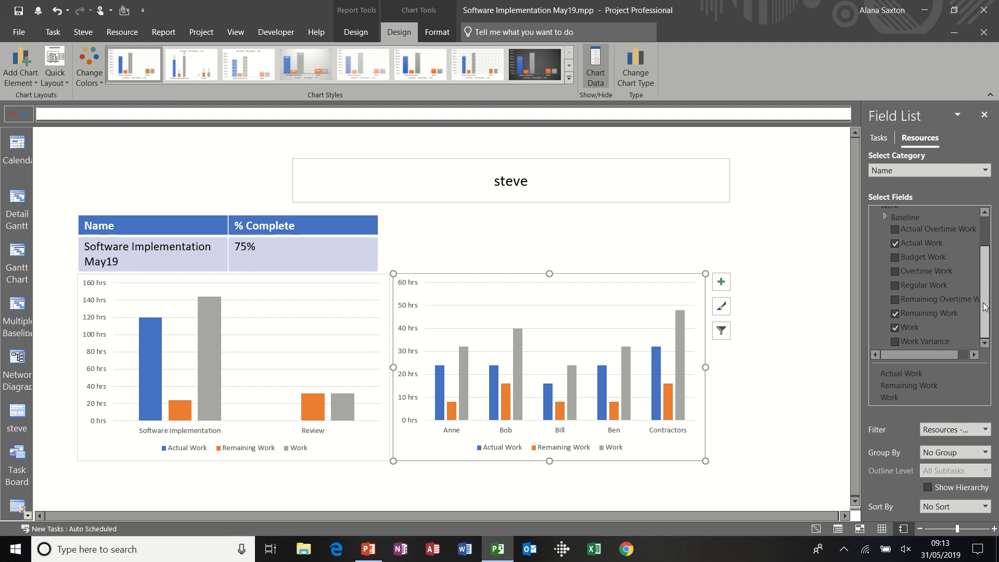
click(895, 342)
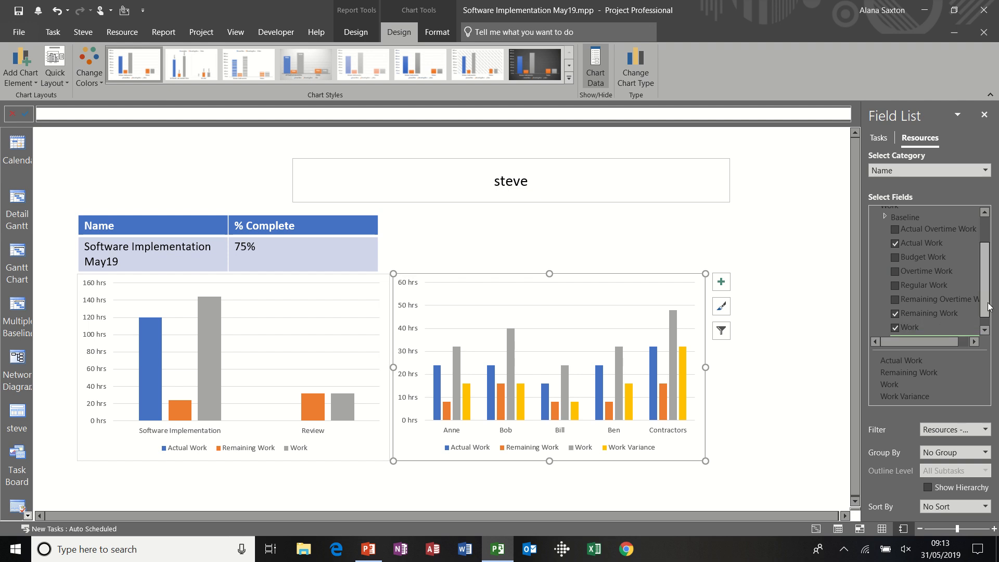
drag(989, 307, 991, 320)
click(896, 330)
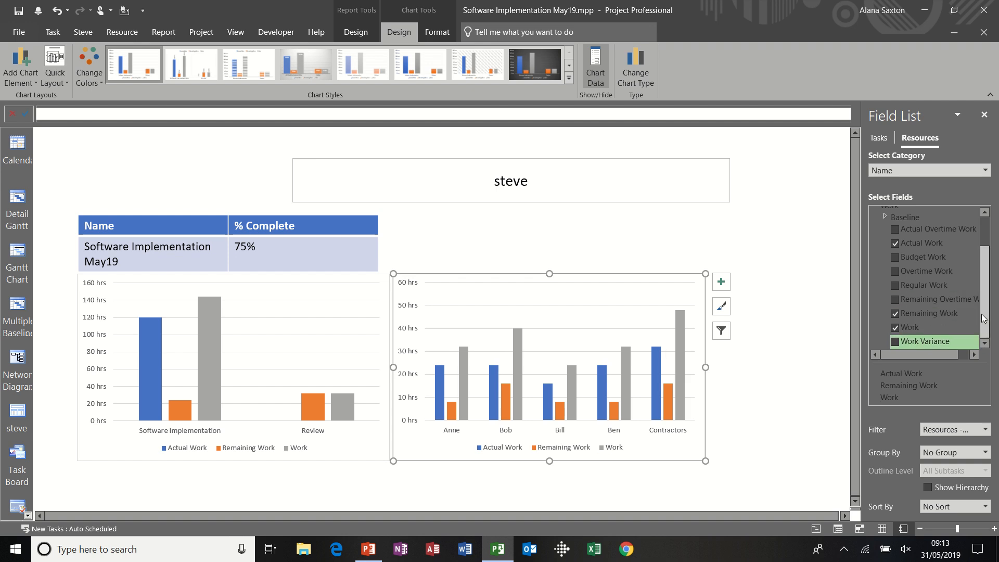
scroll(895, 251, up, 2)
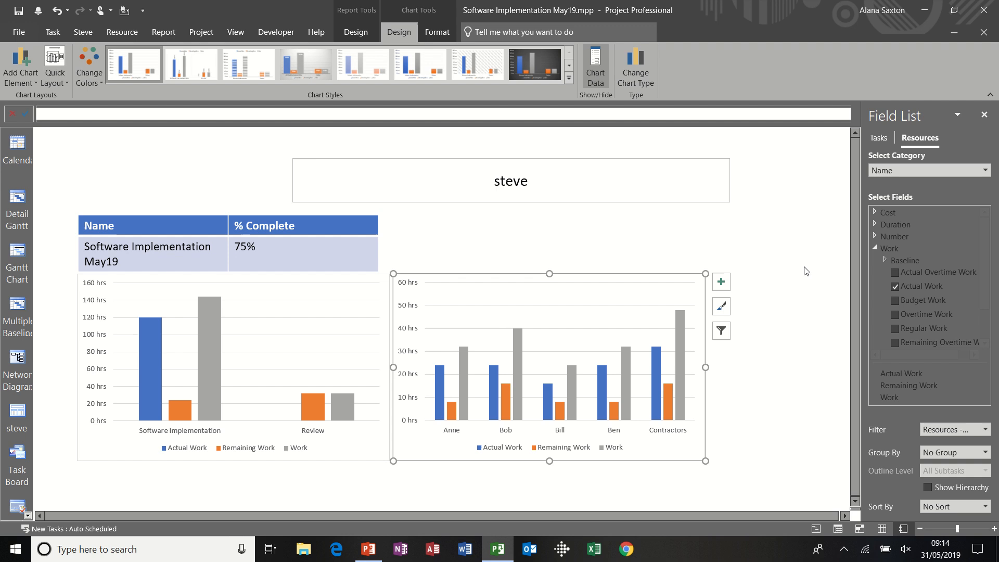
Apply the dark gradient chart style to both the resource chart and the task work chart.
click(511, 220)
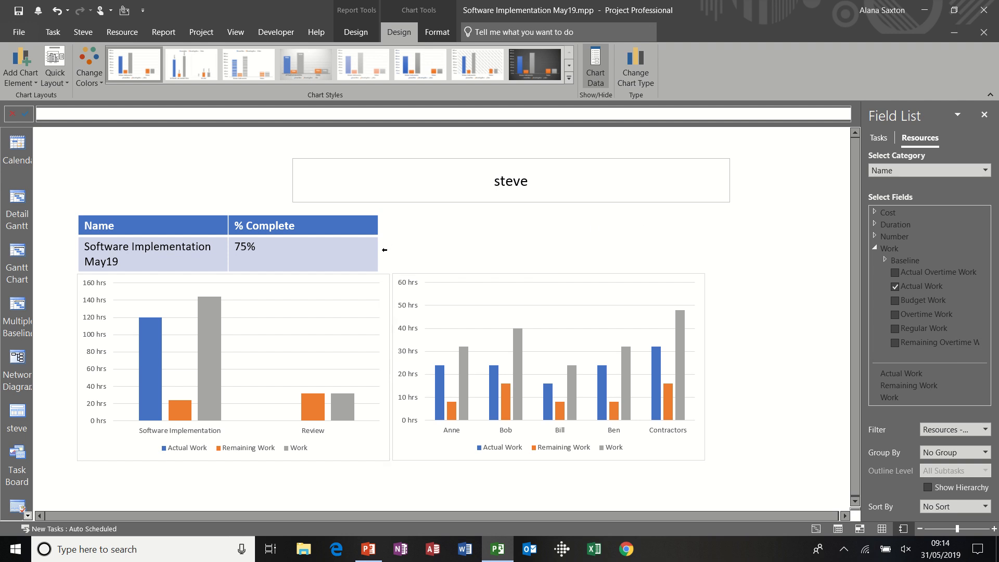
click(584, 292)
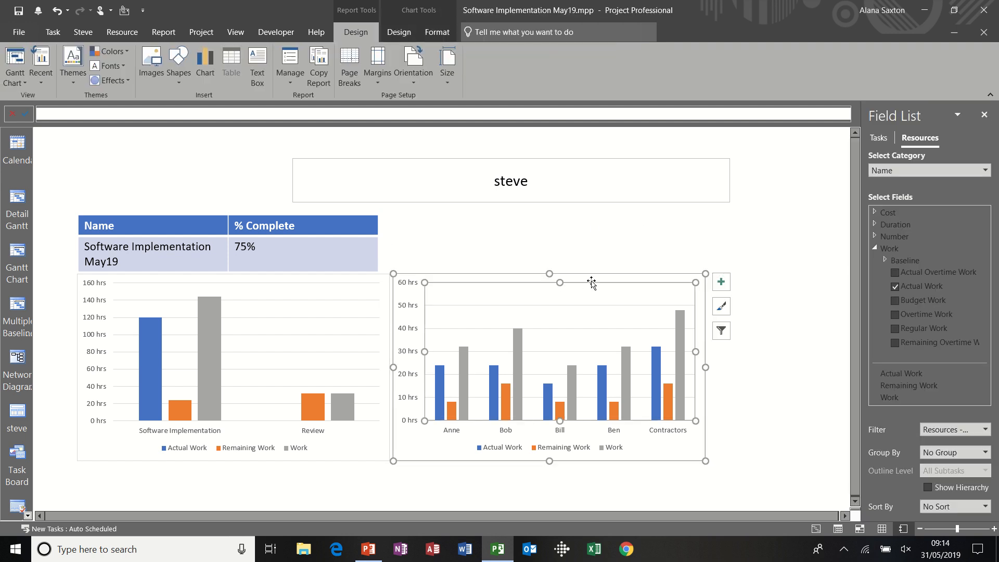
click(591, 276)
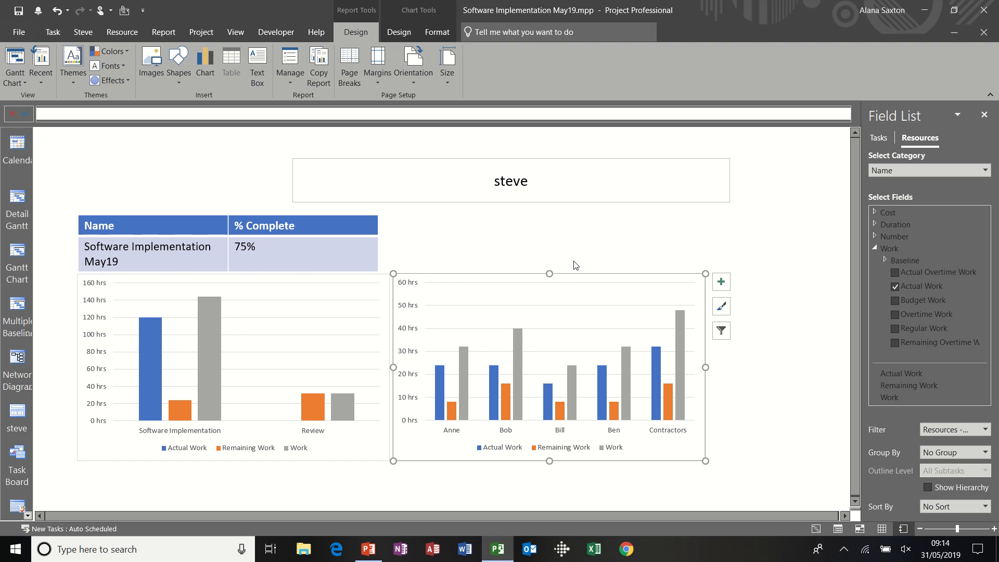
click(399, 33)
click(544, 77)
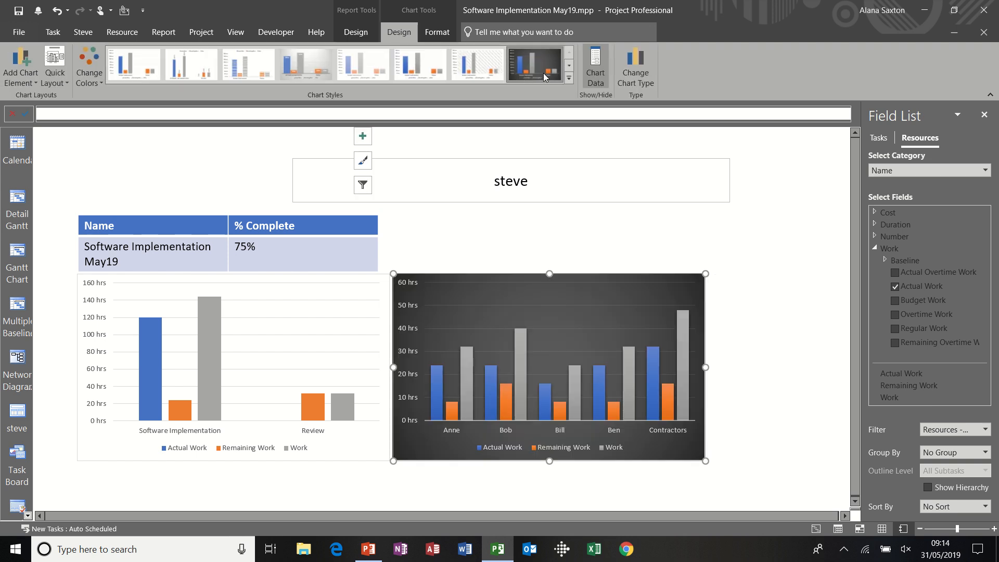
click(375, 277)
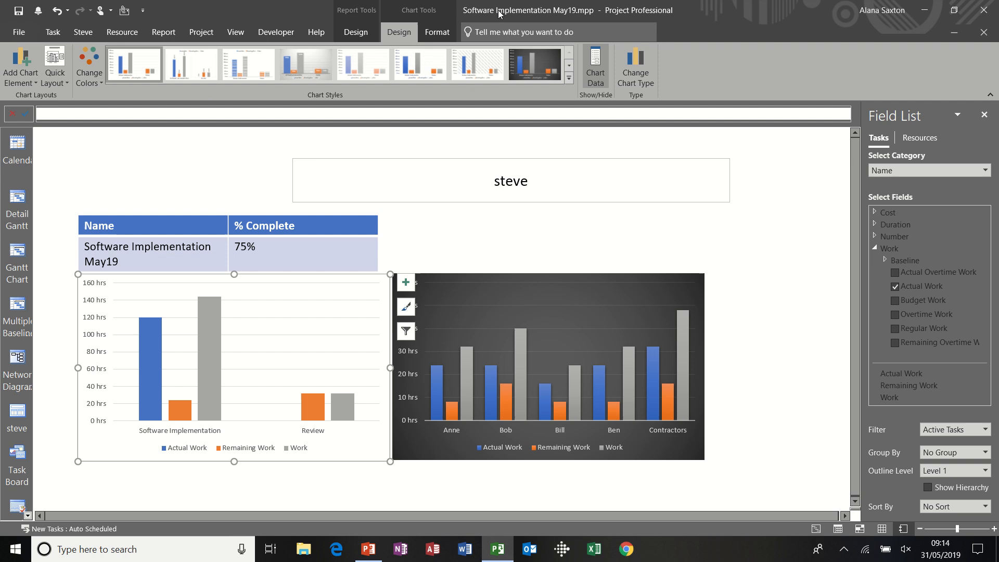
click(533, 58)
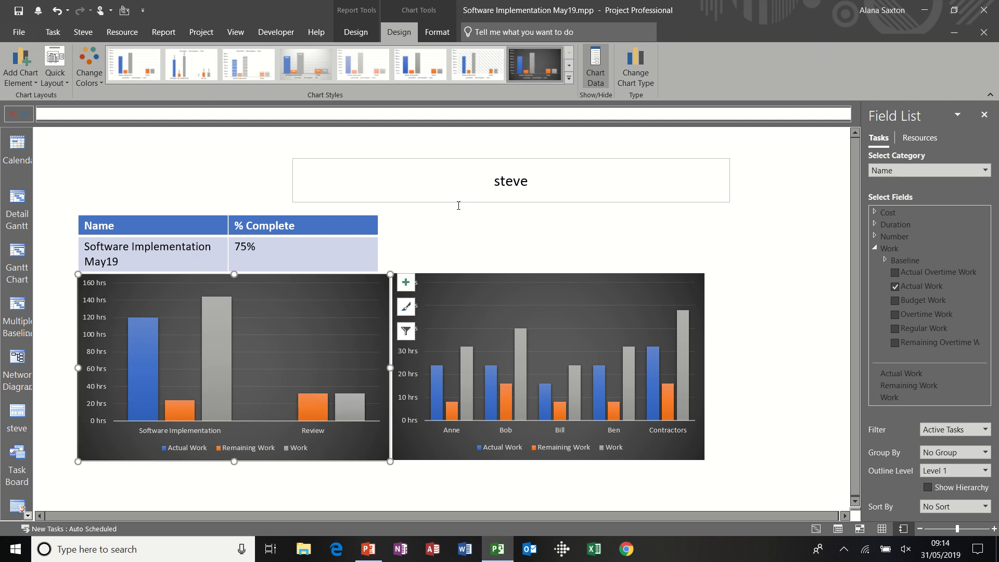
click(445, 243)
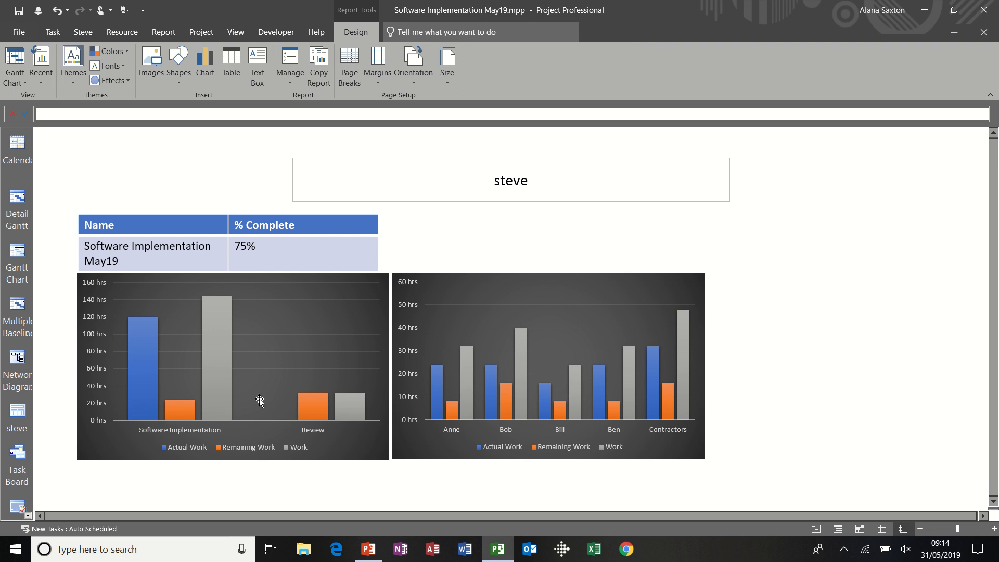
Try showing All Subtasks in the task work chart and return its outline level to Level 1.
click(323, 275)
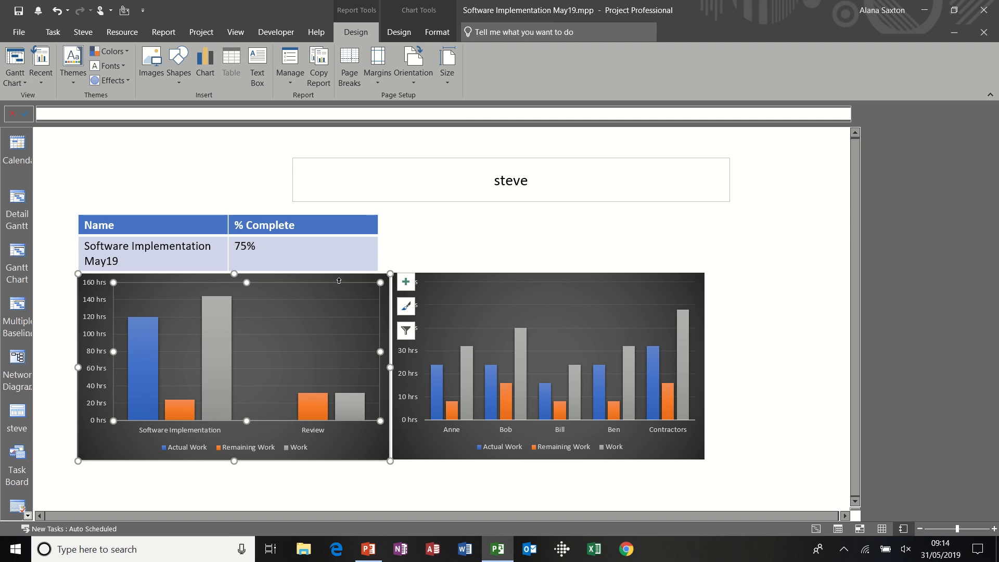
click(340, 275)
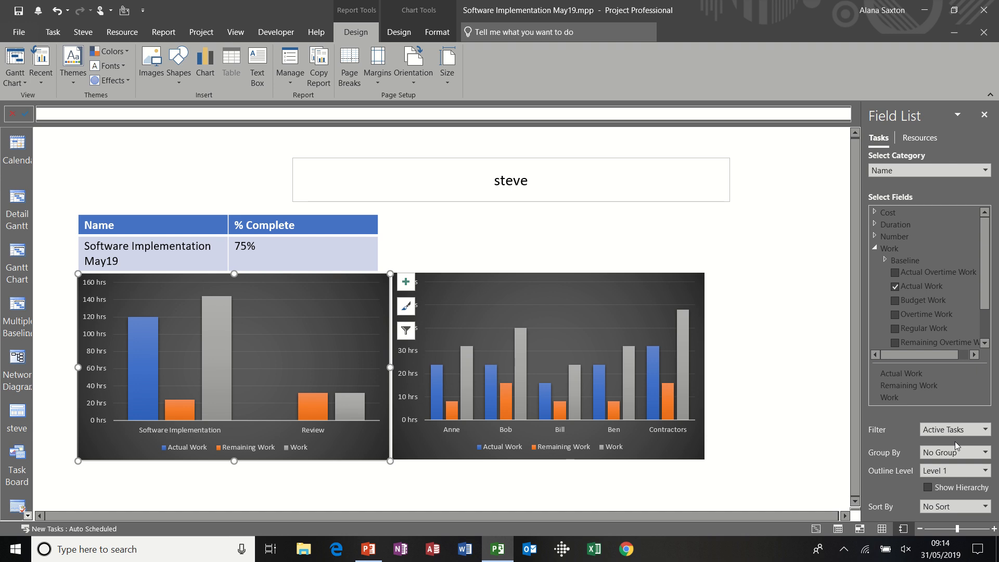
click(986, 471)
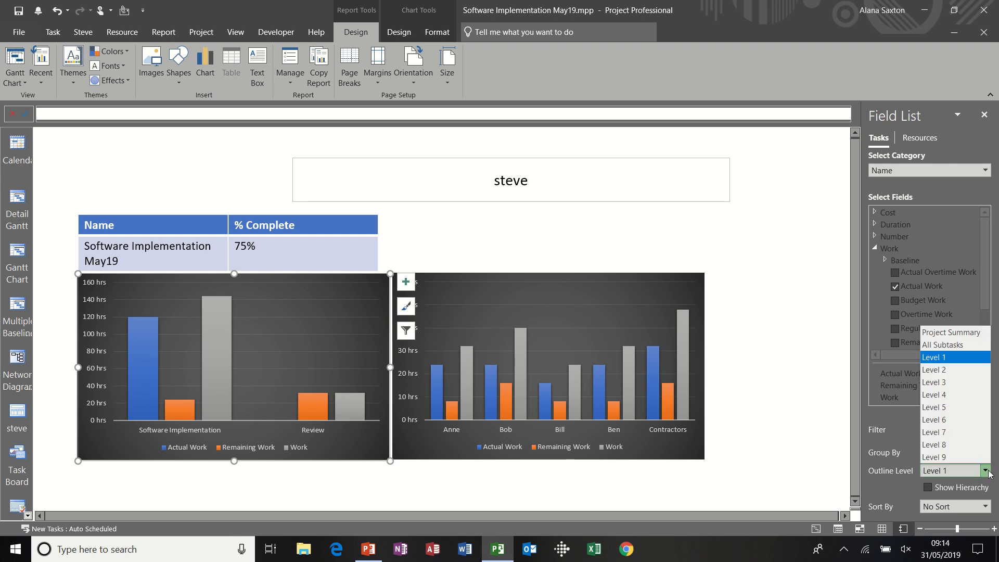
click(943, 345)
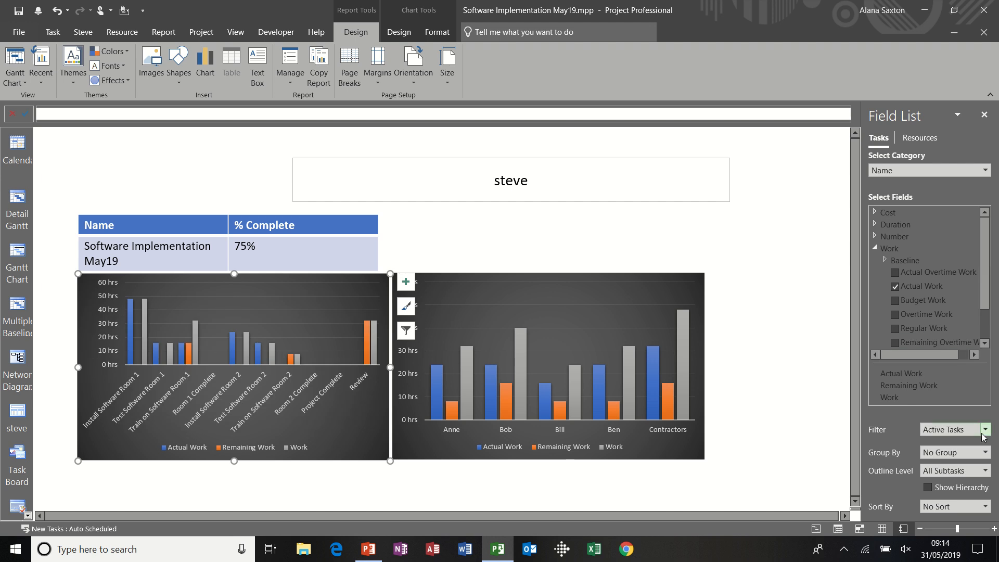
click(986, 470)
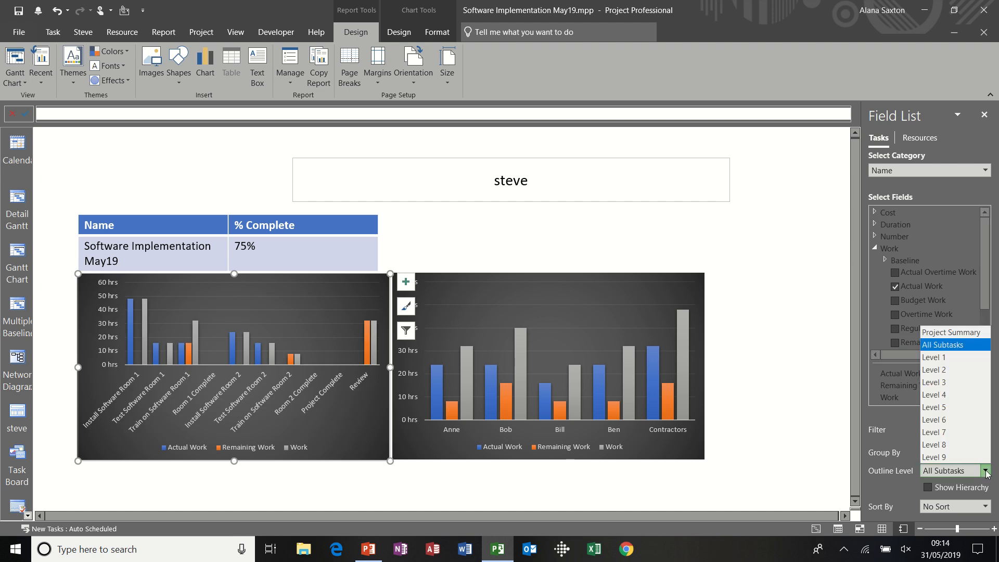
click(937, 357)
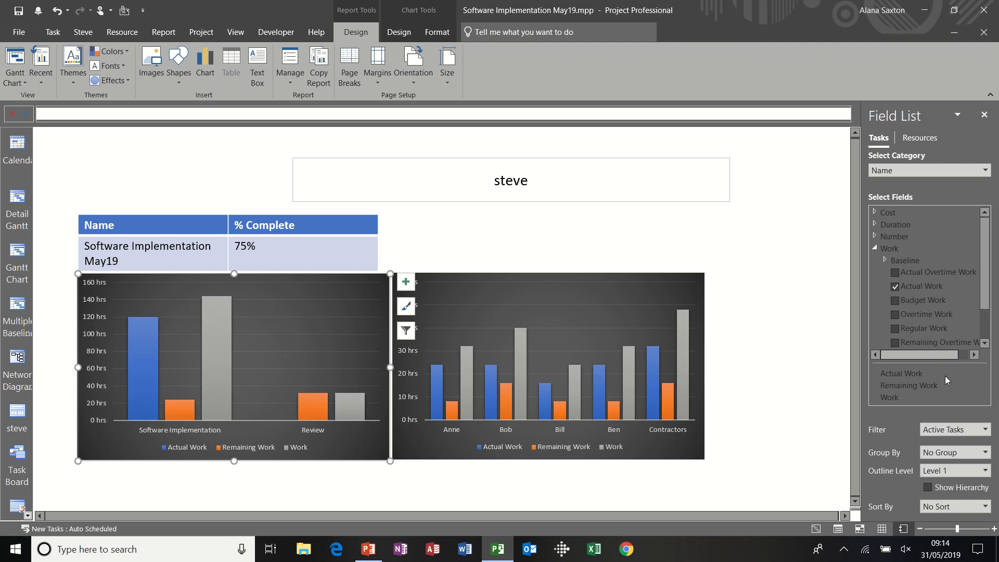
Set the task work chart's filter to All Tasks.
click(986, 430)
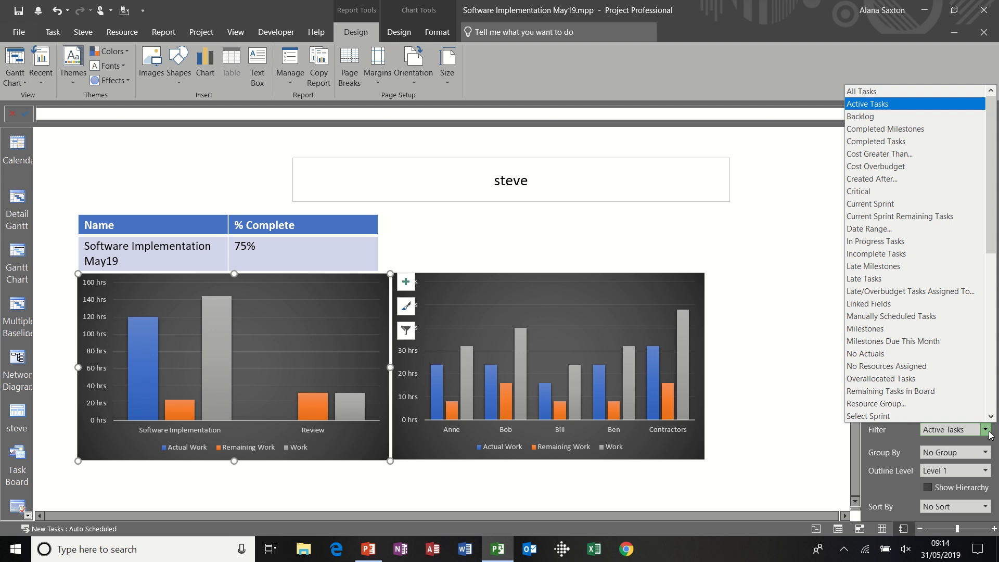
click(873, 93)
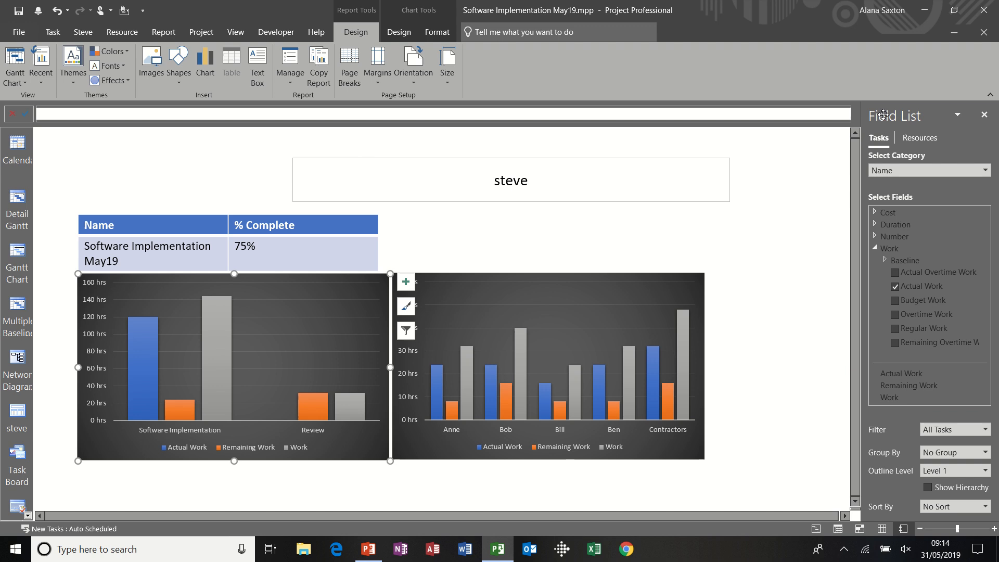
Try grouping the task work chart by Critical, restore No Group, and deselect the chart.
click(986, 453)
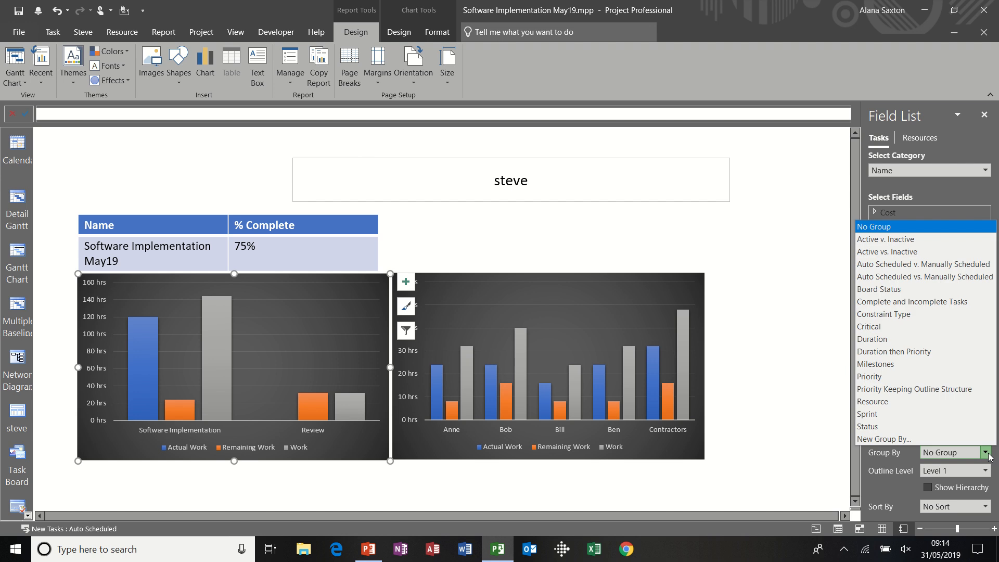
click(917, 327)
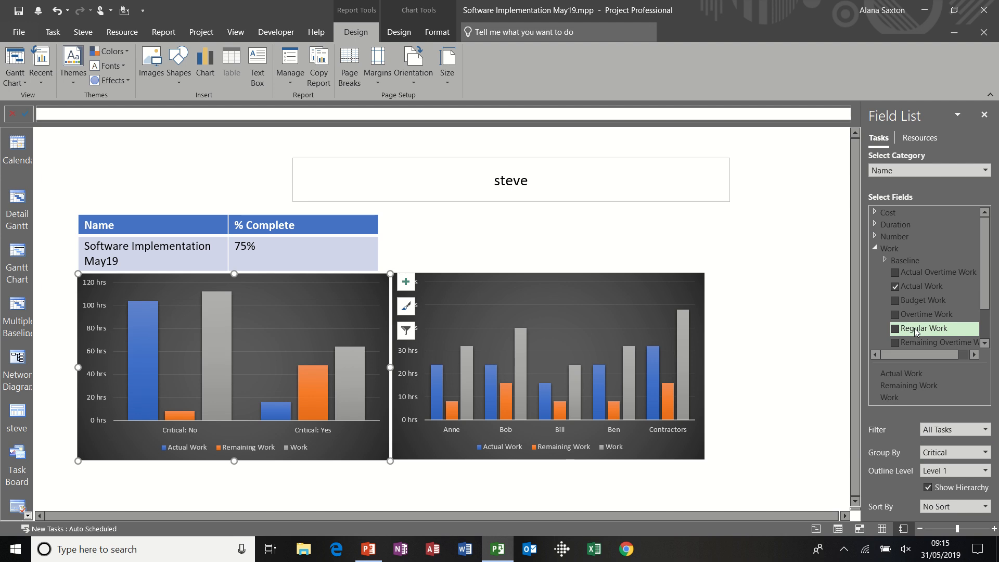
click(985, 452)
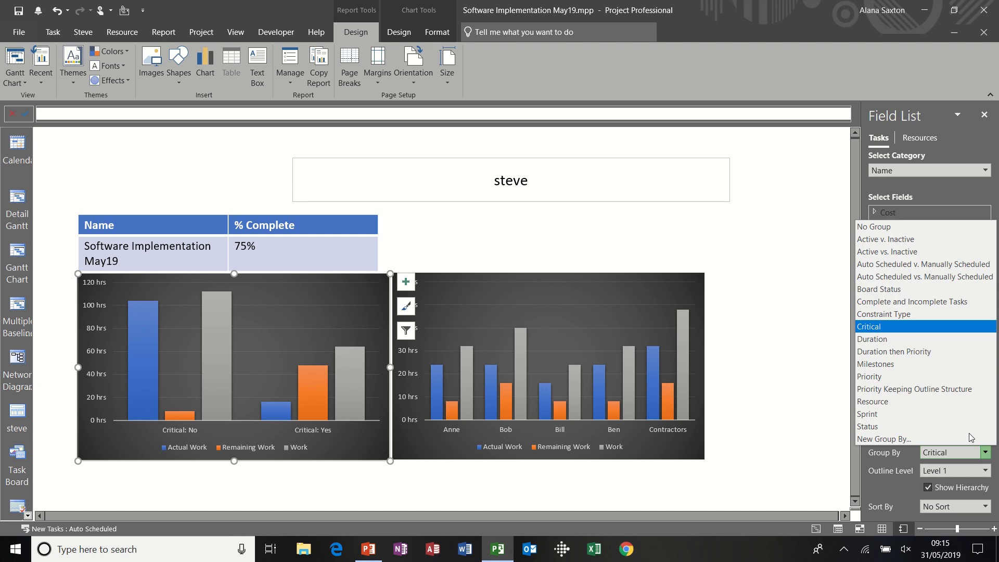
click(896, 227)
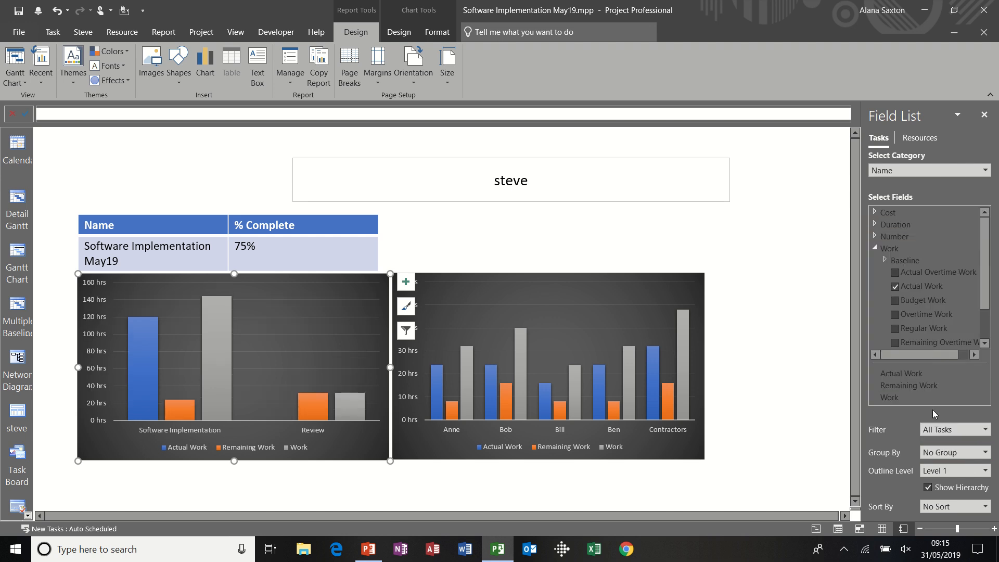
click(985, 506)
click(985, 506)
click(187, 476)
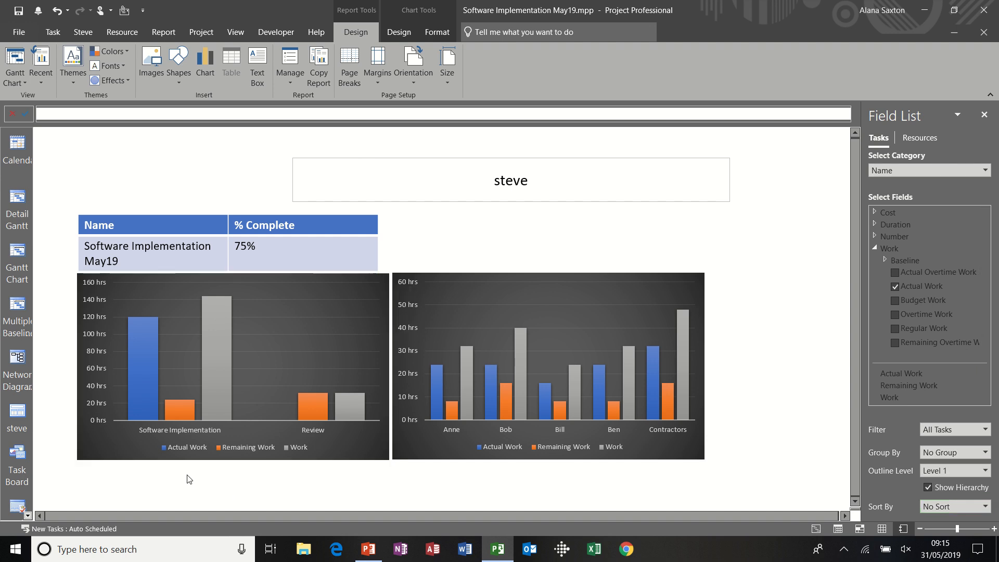
Insert a second table in the report and place it directly beneath the charts, aligned with their left edge.
click(230, 67)
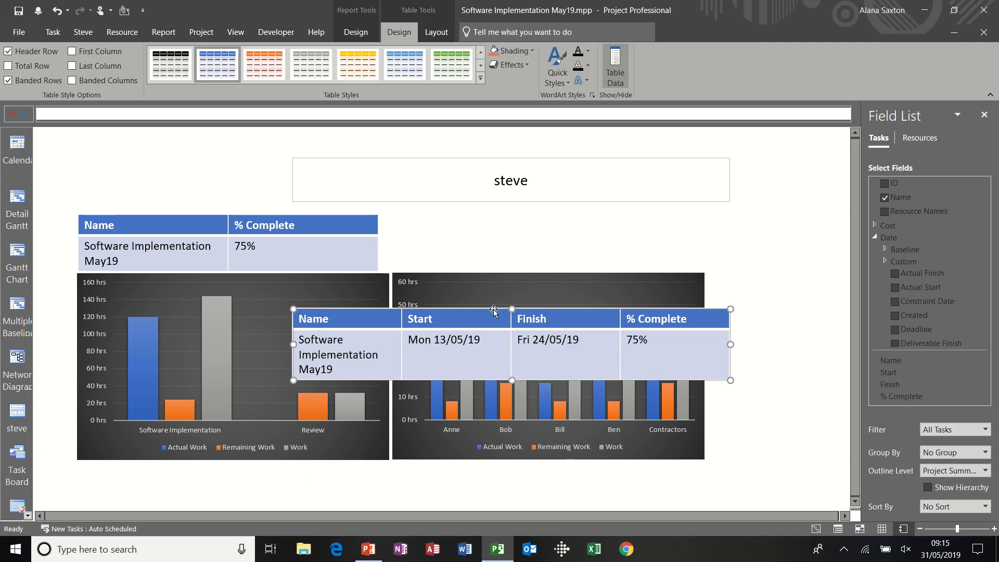
drag(493, 310, 278, 464)
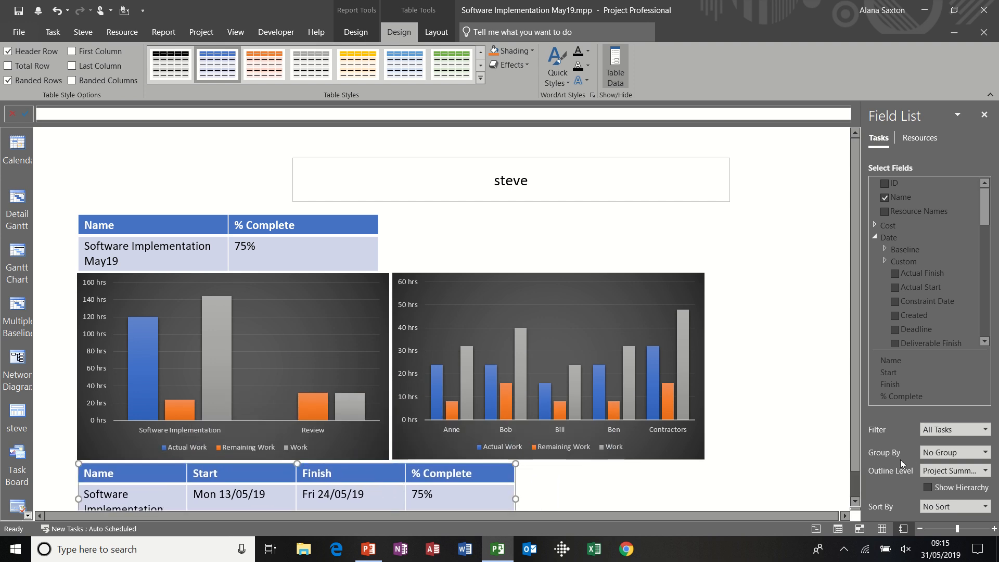
drag(855, 453, 855, 480)
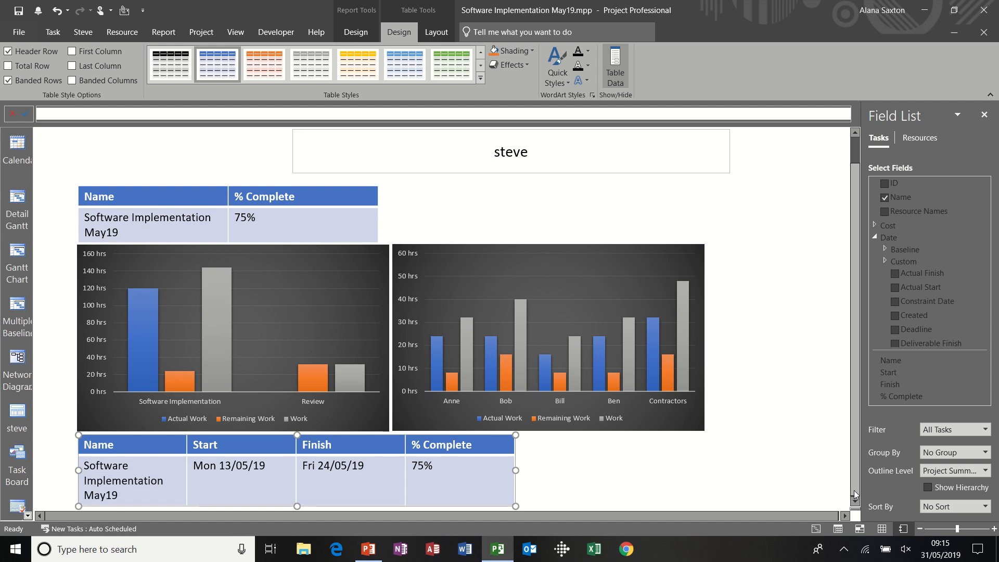
Set the new table's outline level to All Subtasks and add the Resource Names field.
click(985, 472)
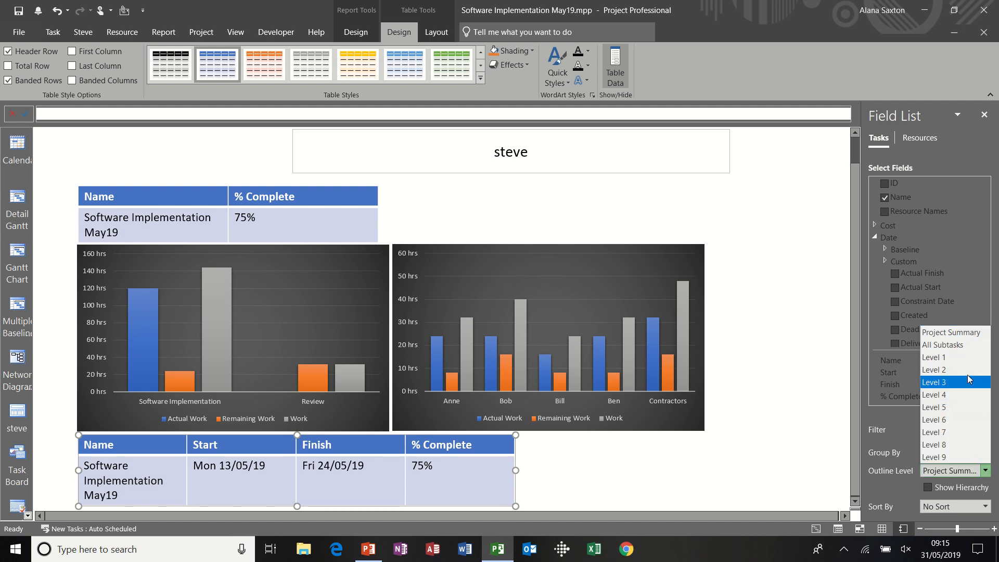
click(958, 346)
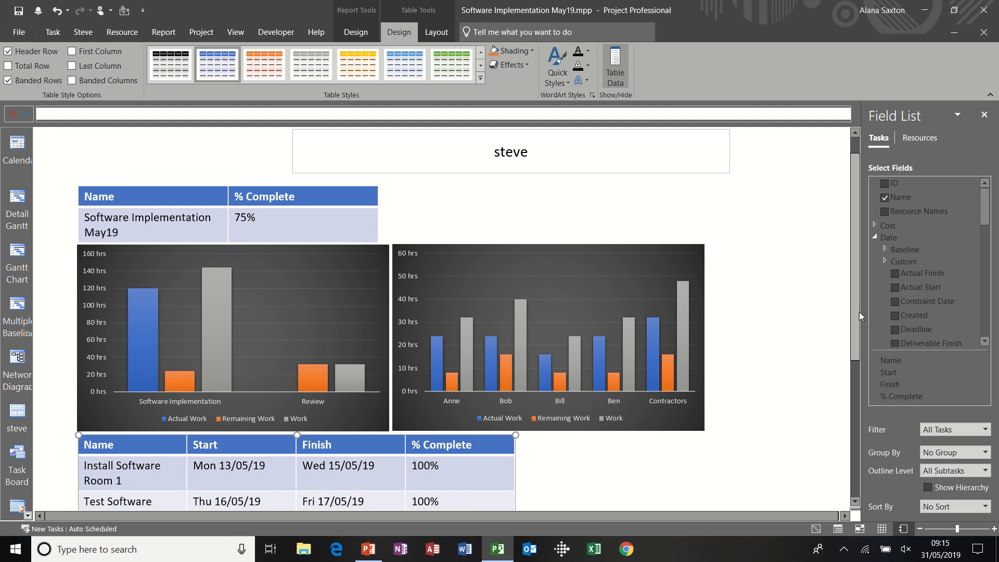
mouse_move(855, 299)
mouse_down()
mouse_move(868, 470)
mouse_move(857, 232)
mouse_move(868, 367)
mouse_move(863, 299)
mouse_up()
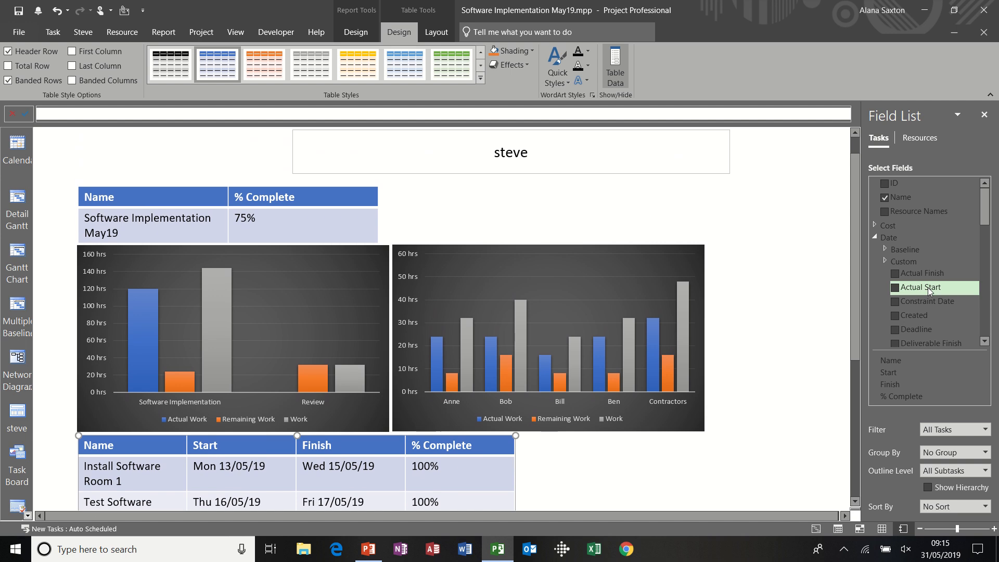
click(885, 211)
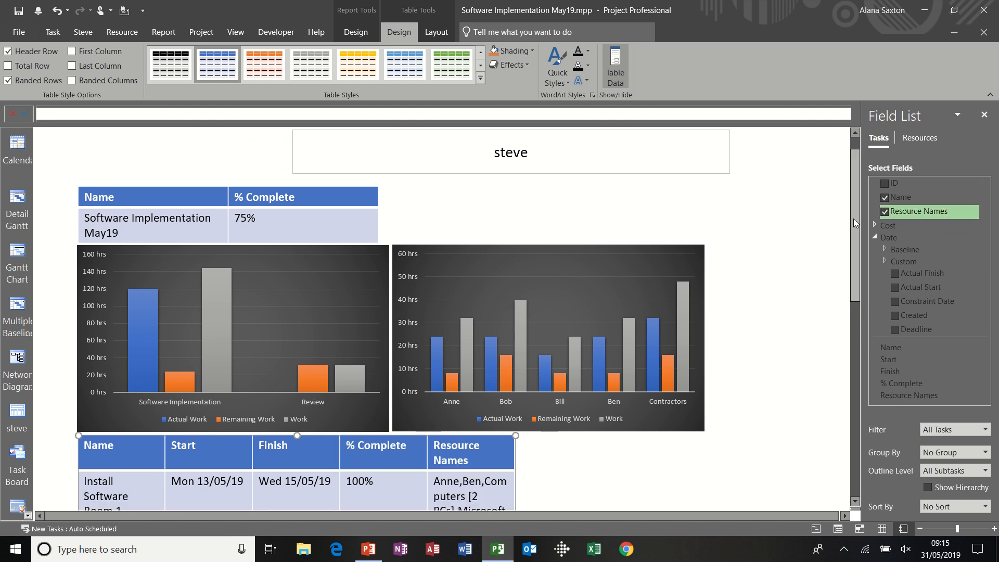
Widen the subtask table so it extends to the right edge of the resource chart above it.
drag(855, 227, 866, 336)
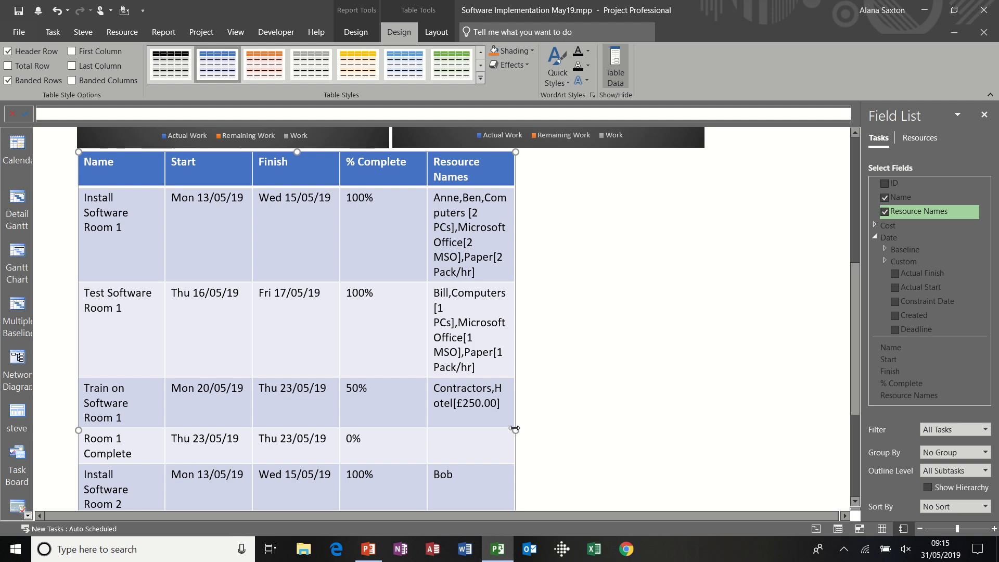
drag(515, 430, 703, 414)
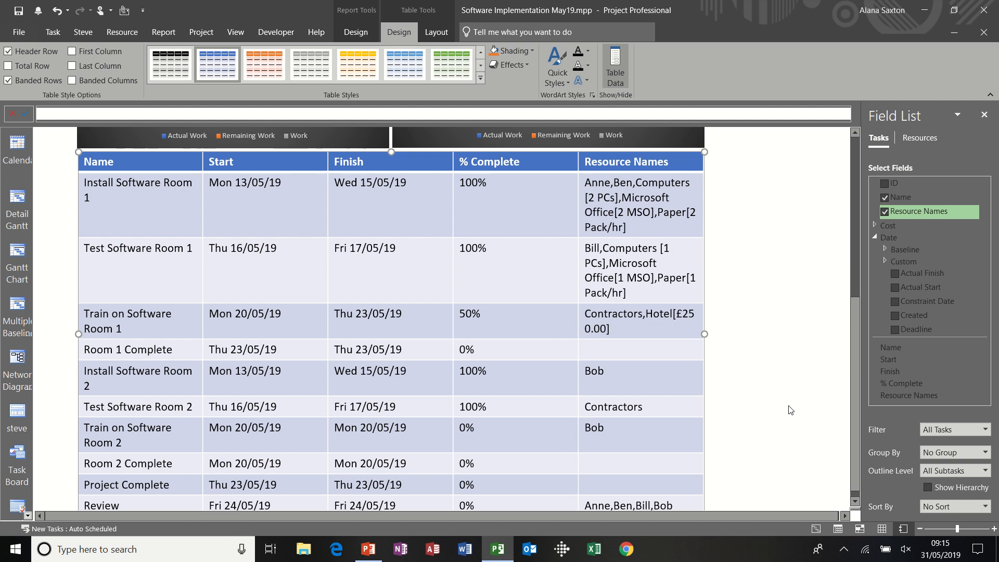
drag(856, 395, 855, 237)
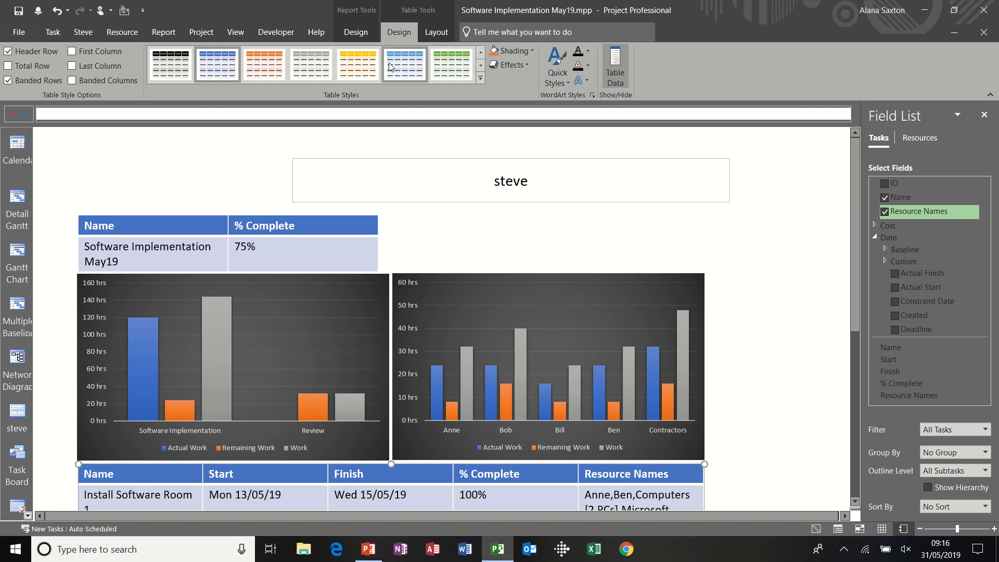
Switch to the Gantt Chart view, reopen the saved custom report, and look through its charts and tables.
click(354, 33)
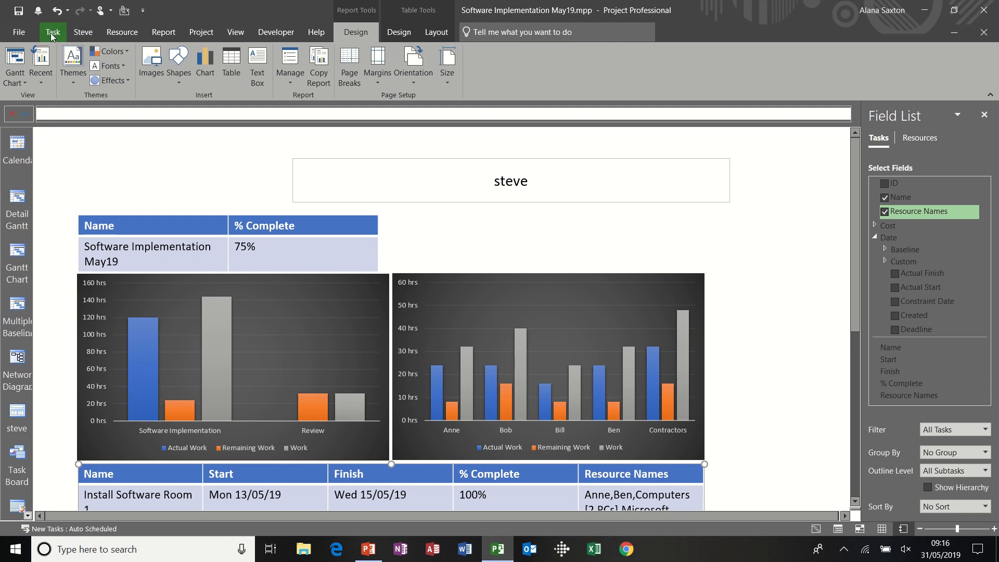
click(17, 253)
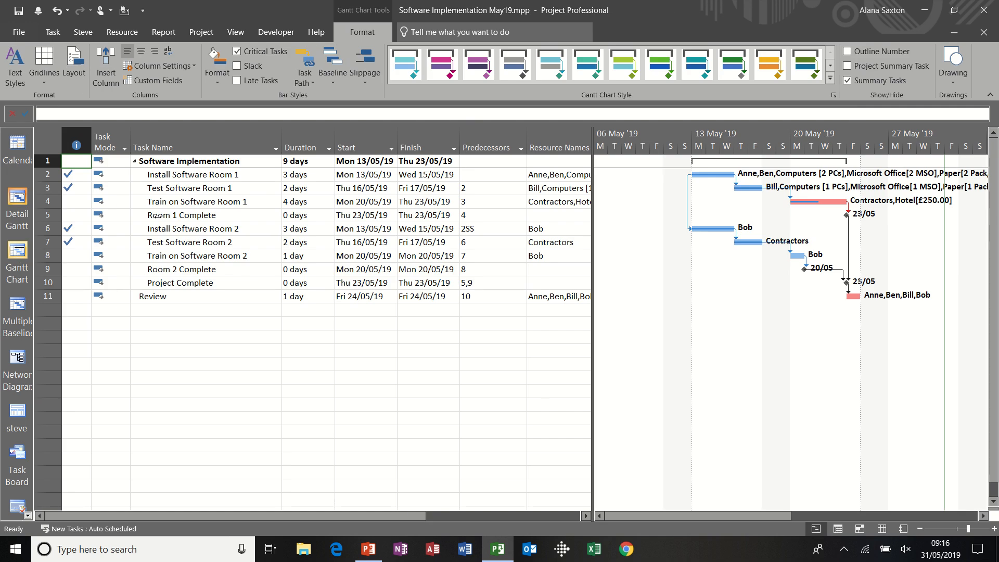
click(171, 33)
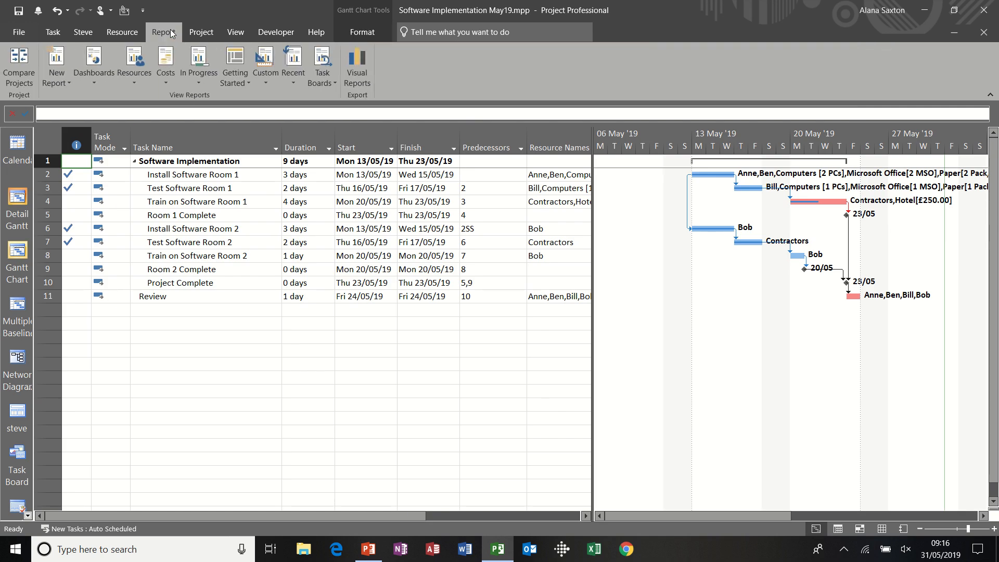
click(266, 81)
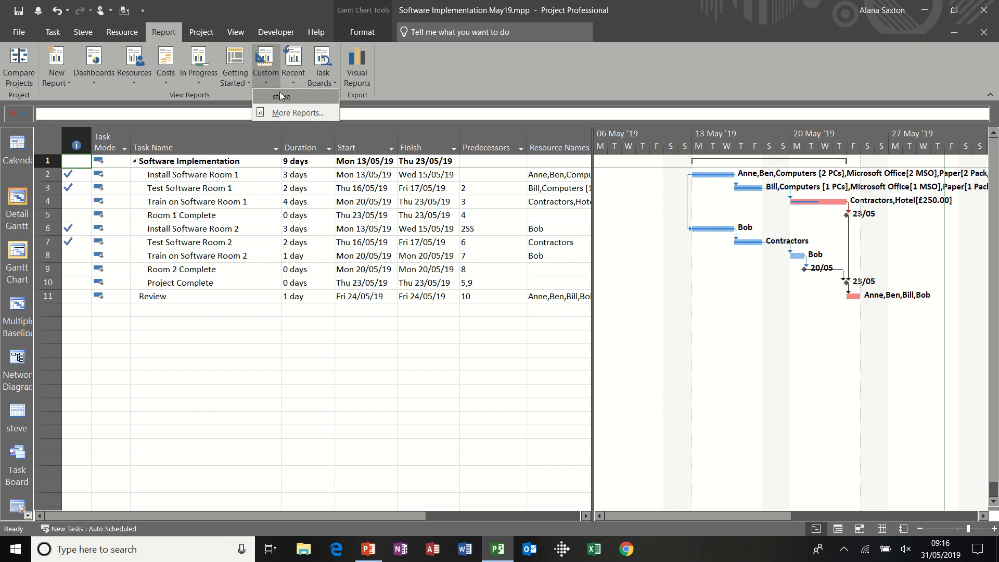
click(280, 95)
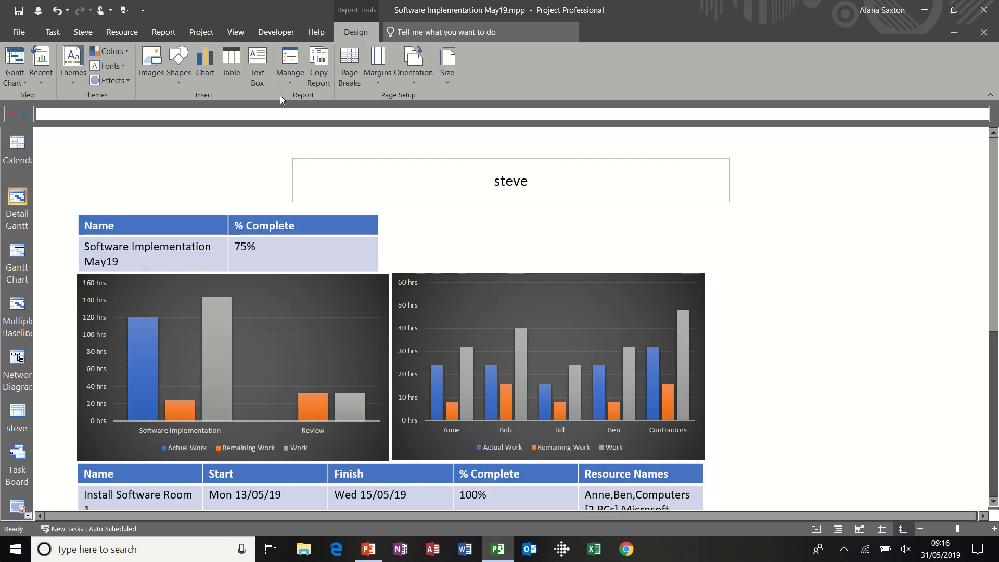
scroll(992, 161, down, 3)
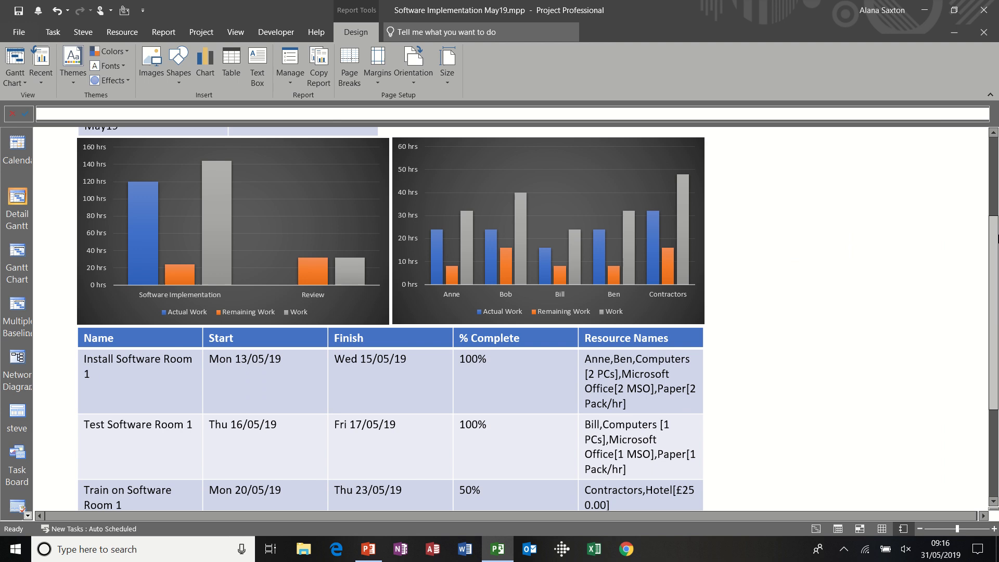
drag(998, 238, 998, 159)
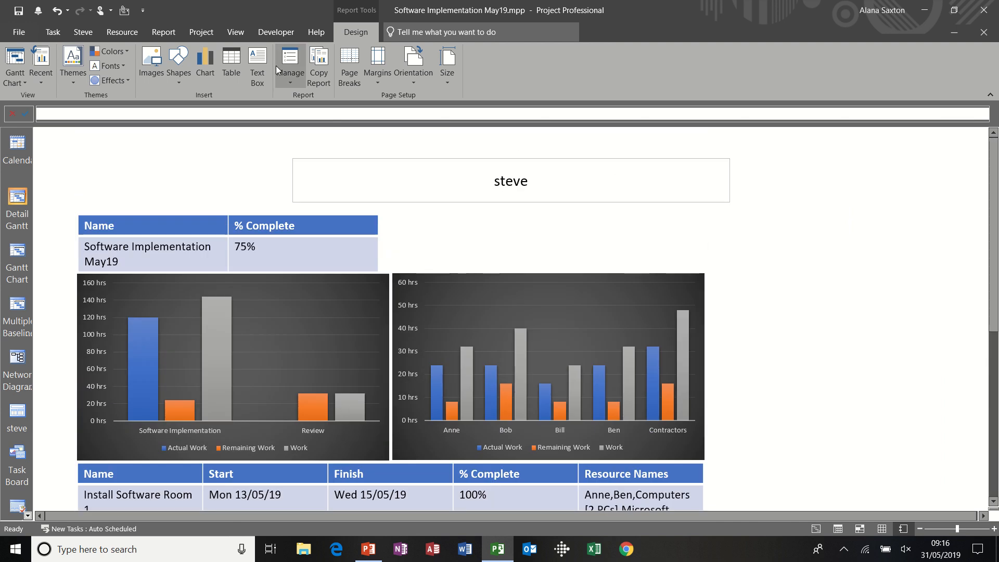
Check the list of recently used reports and close it without choosing one.
click(165, 34)
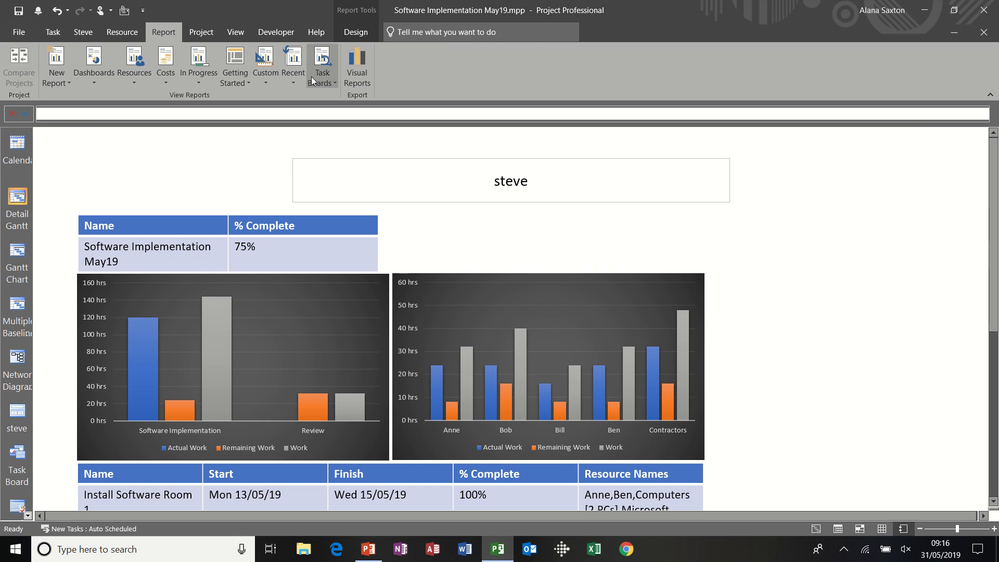
click(296, 80)
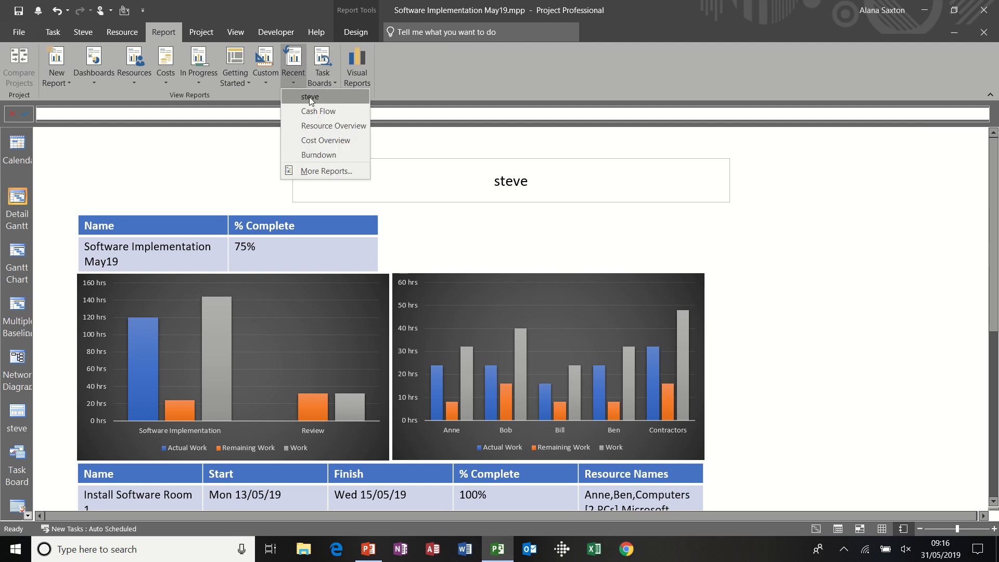
click(294, 74)
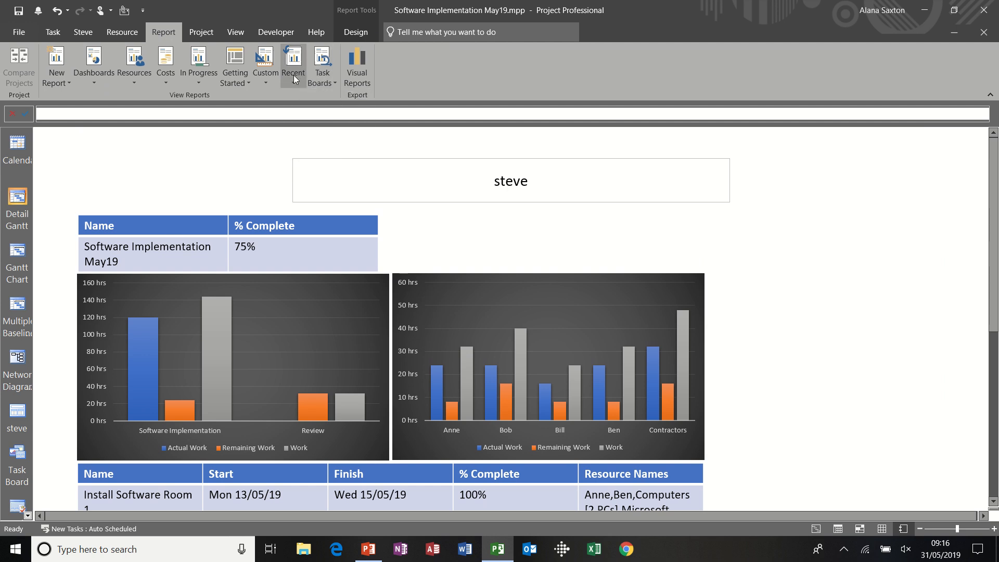
Return to the Gantt Chart view and select the Room 2 Complete task.
click(17, 253)
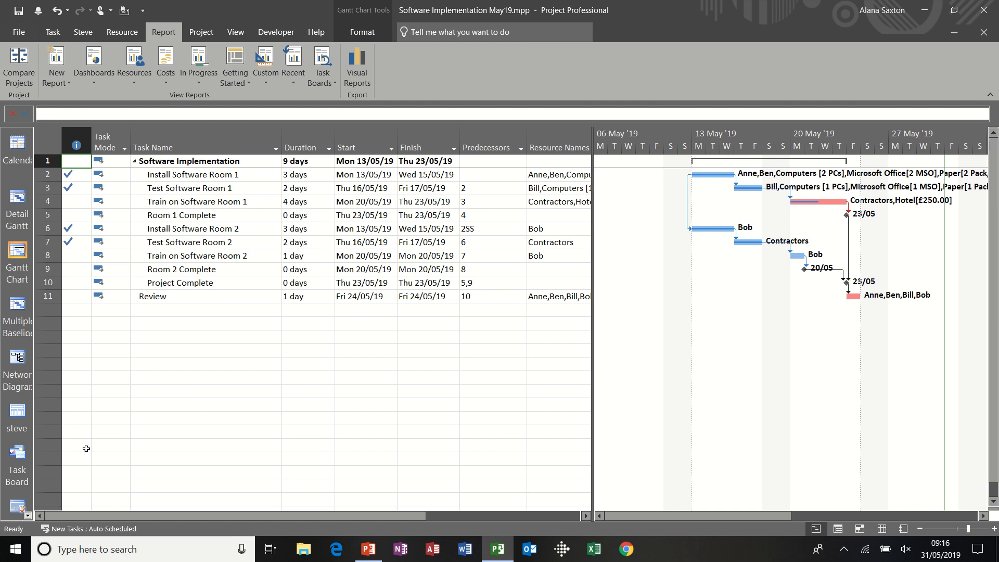
click(27, 515)
click(27, 515)
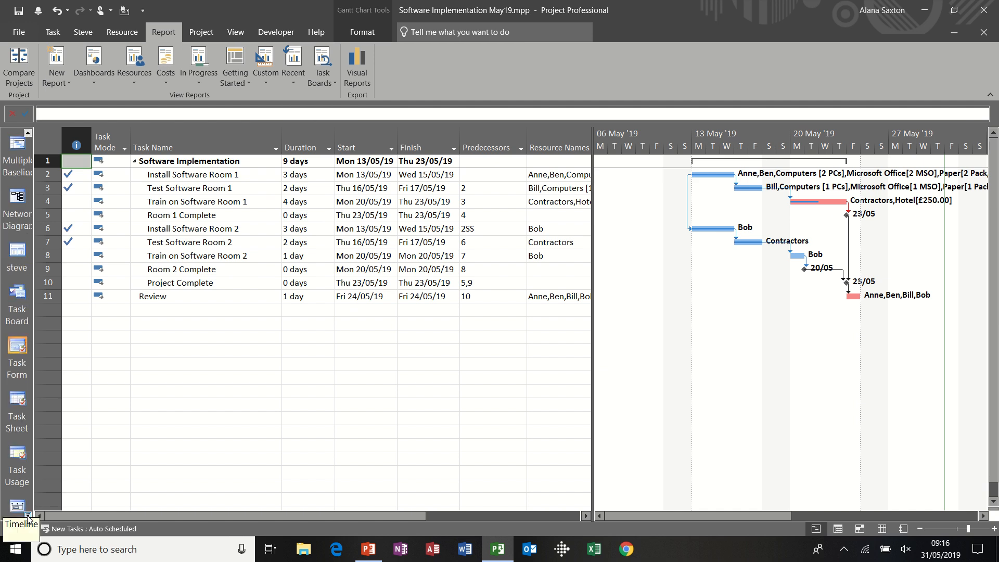
click(27, 515)
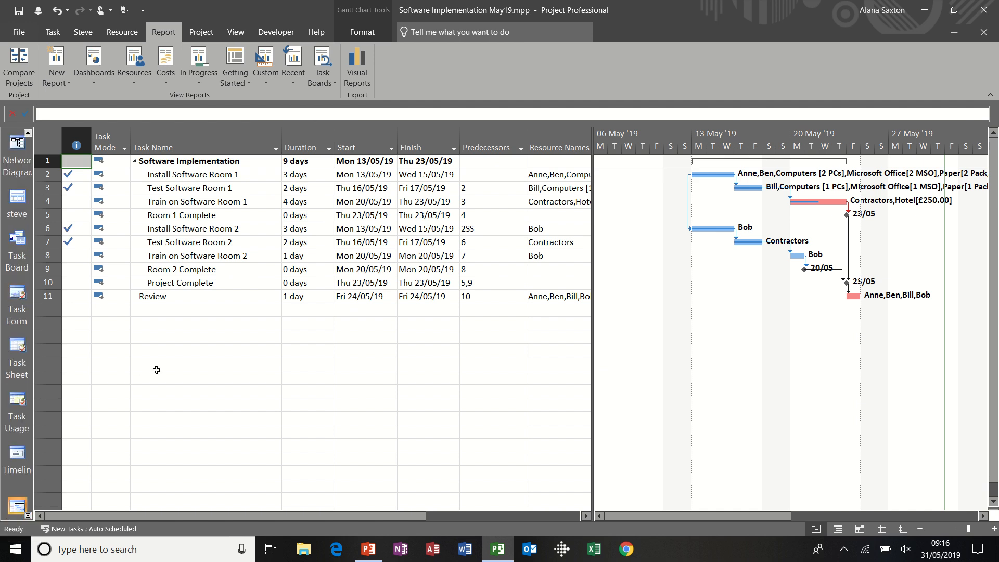
click(274, 267)
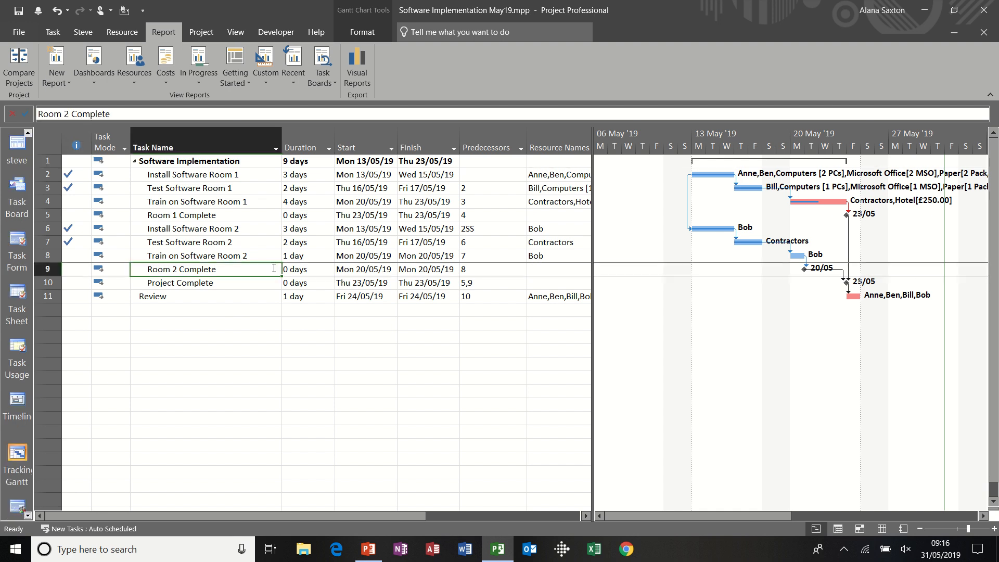